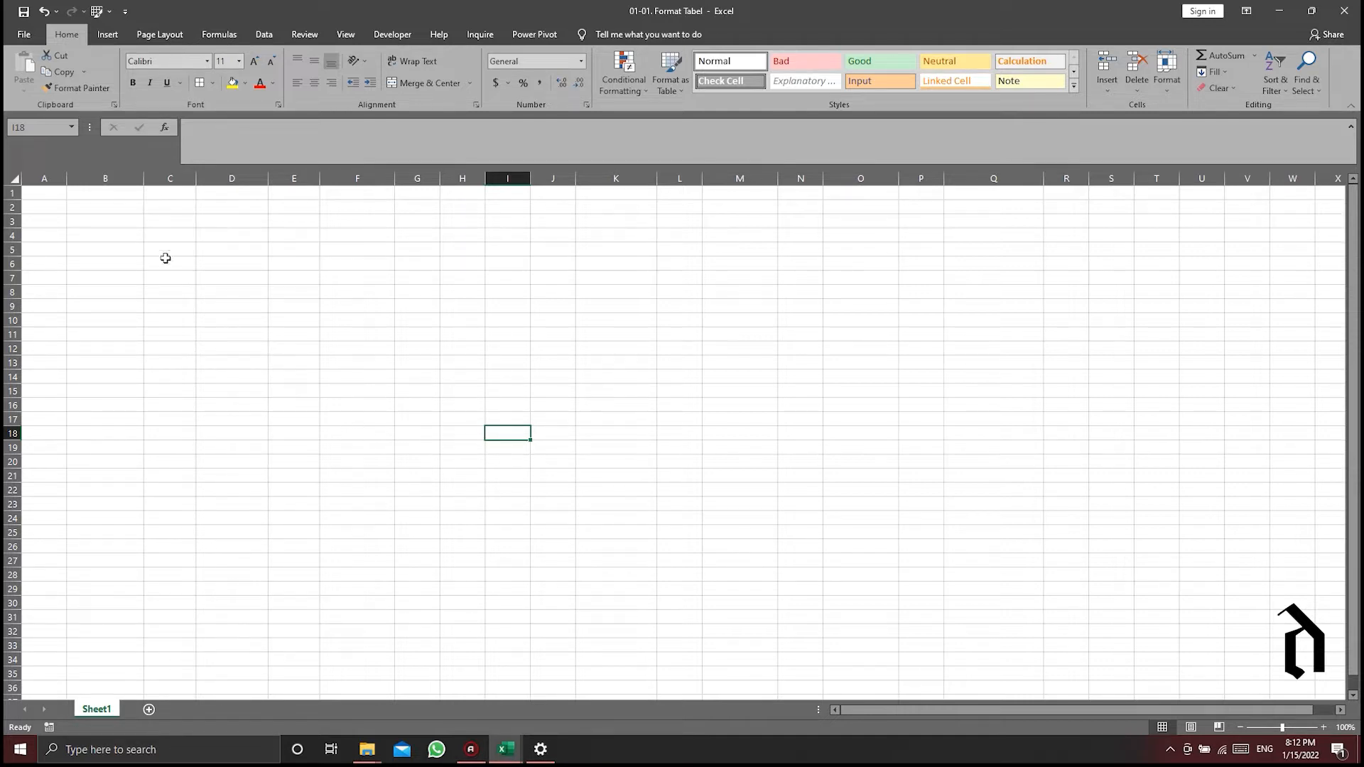
pyautogui.moveTo(109, 237); pyautogui.dragTo(388, 420)
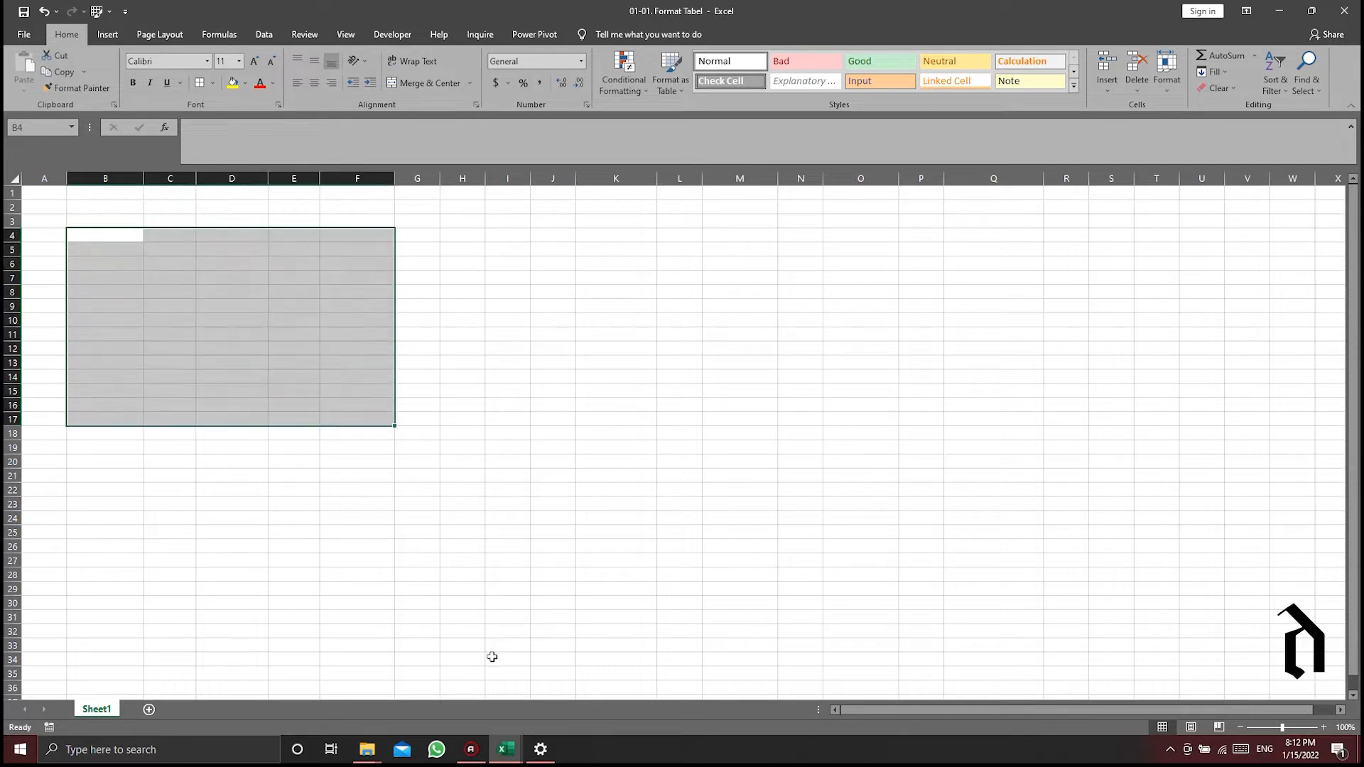
pyautogui.click(494, 304)
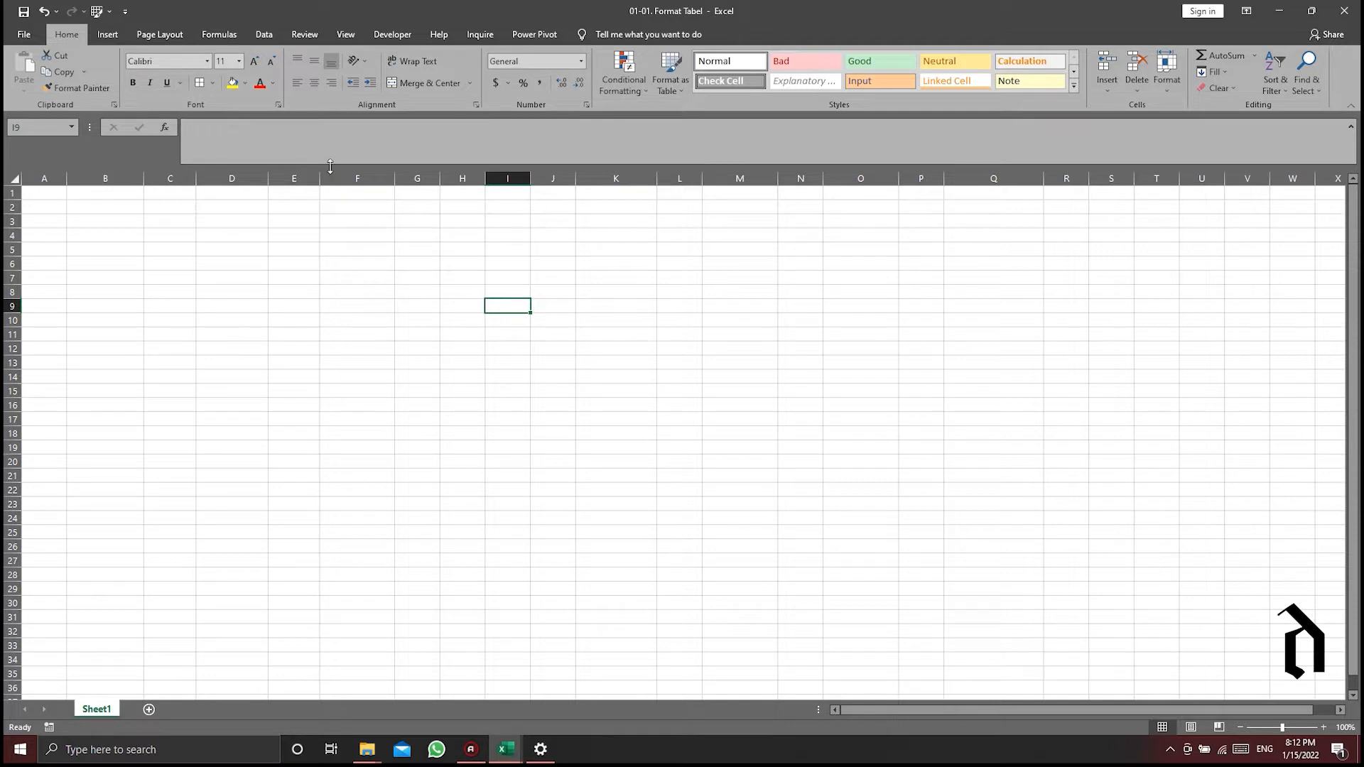
pyautogui.click(108, 35)
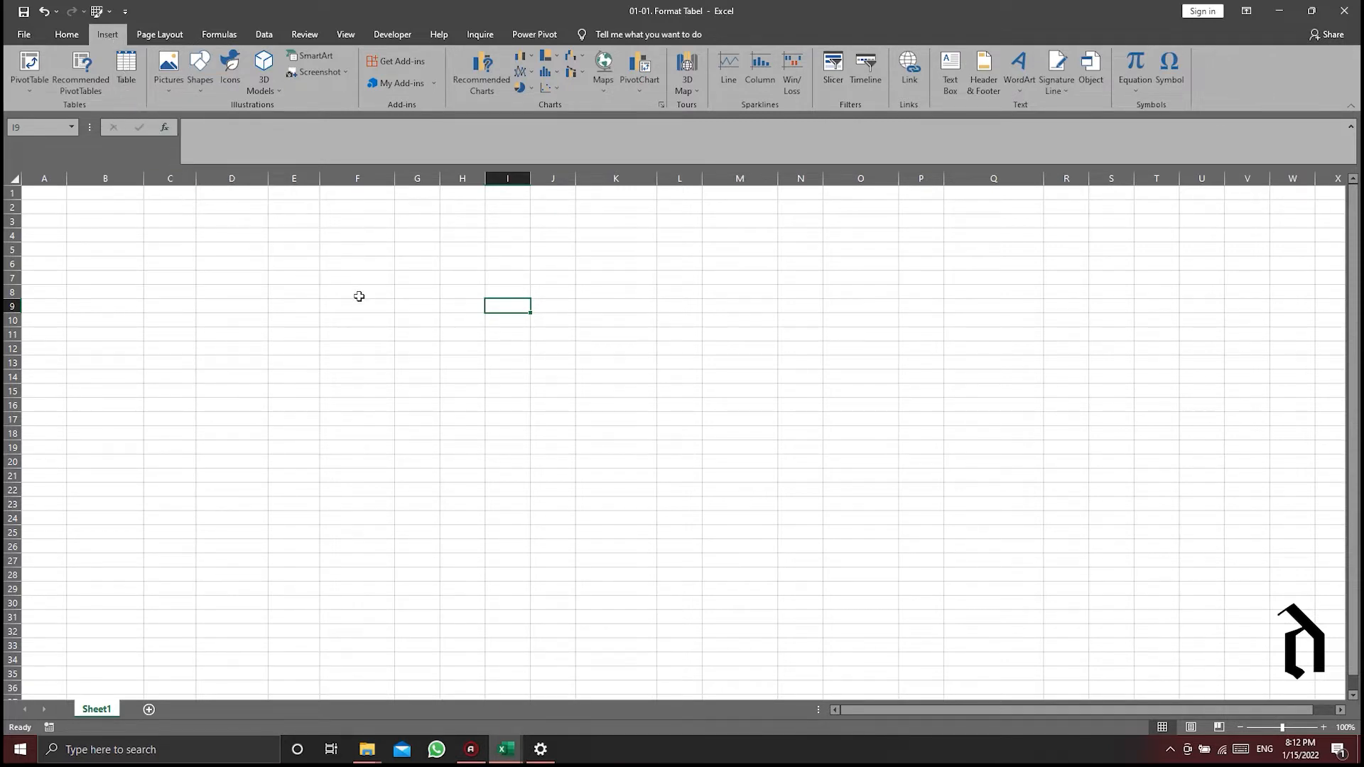
# - Copy the Areal Statement data in B3:F17 from the Book2 workbook and paste it at B3 of the 01-01. Format Tabel workbook
pyautogui.moveTo(514, 751)
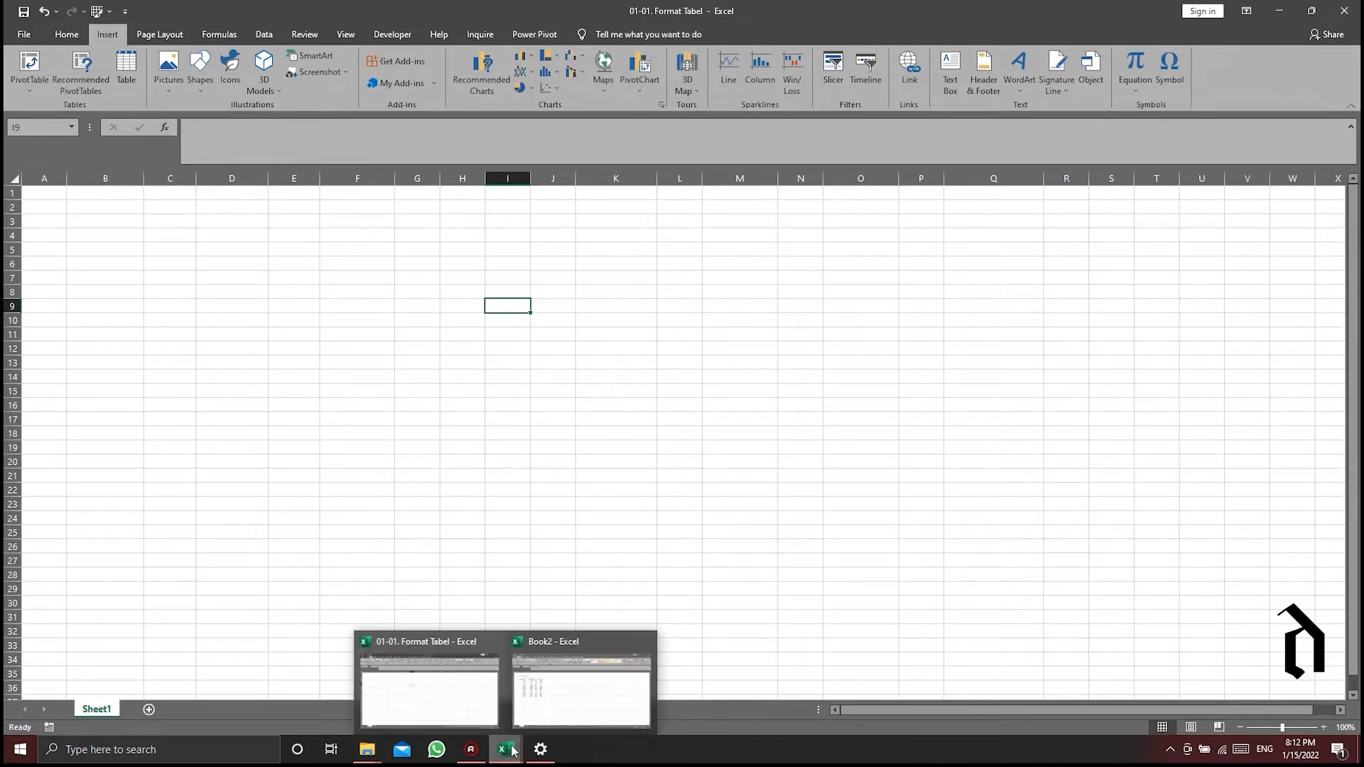
pyautogui.click(548, 685)
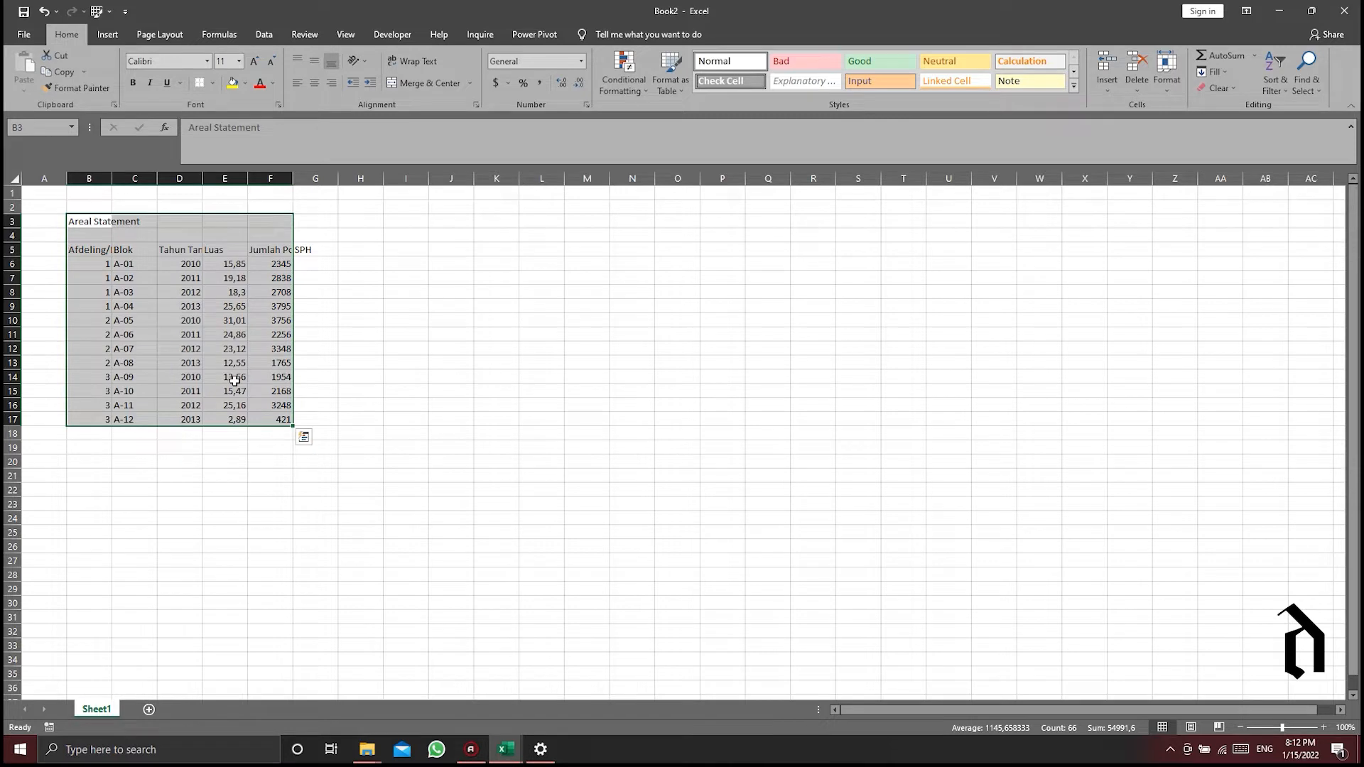
pyautogui.hotkey('ctrl', 'c')
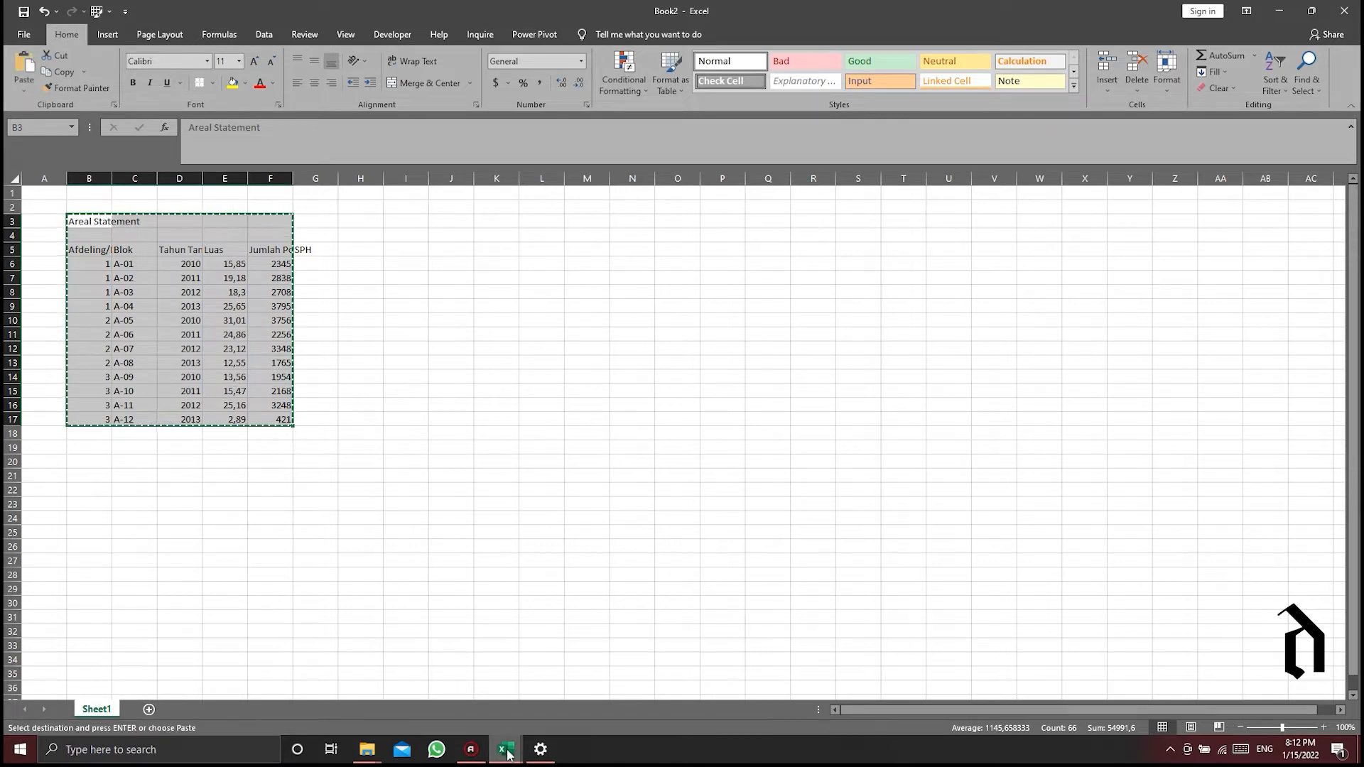
pyautogui.moveTo(505, 750)
pyautogui.click(408, 664)
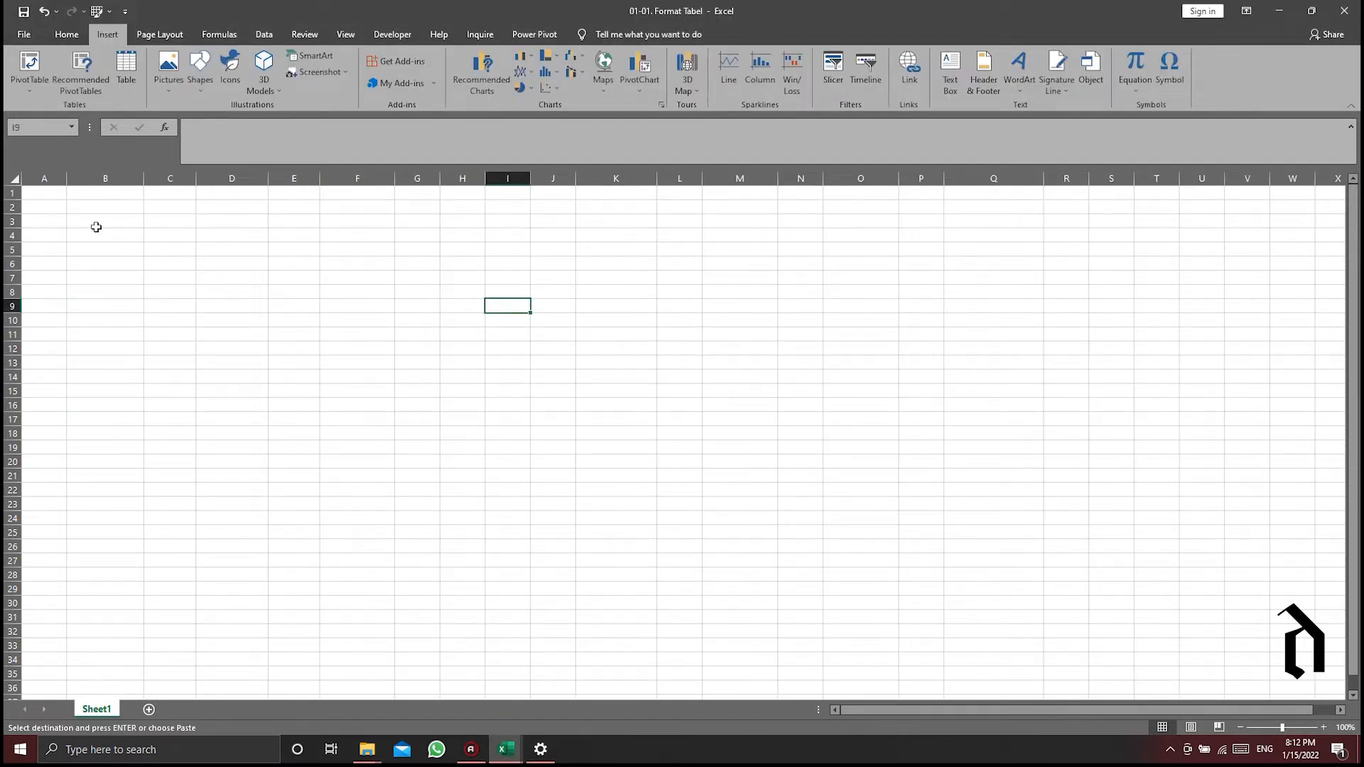
pyautogui.click(86, 220)
pyautogui.rightClick(87, 220)
pyautogui.click(126, 282)
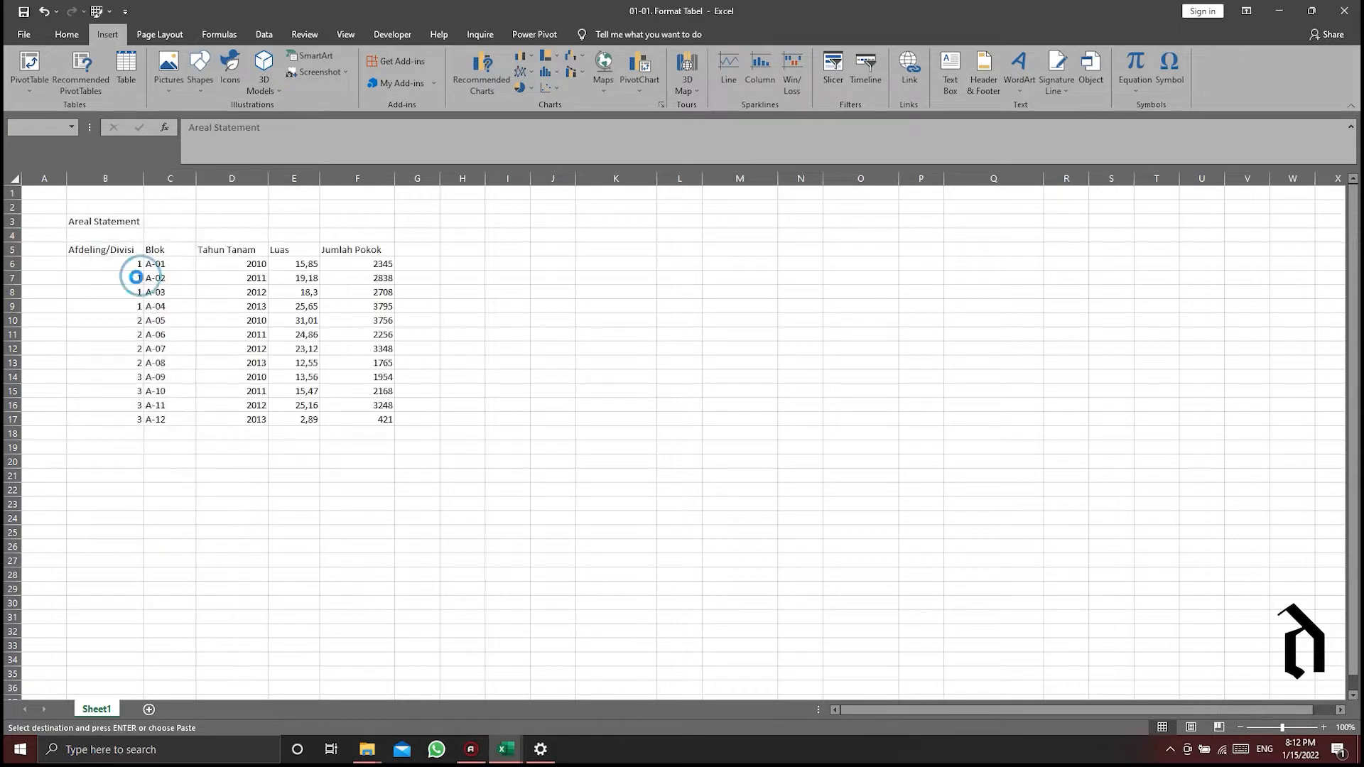
pyautogui.click(536, 325)
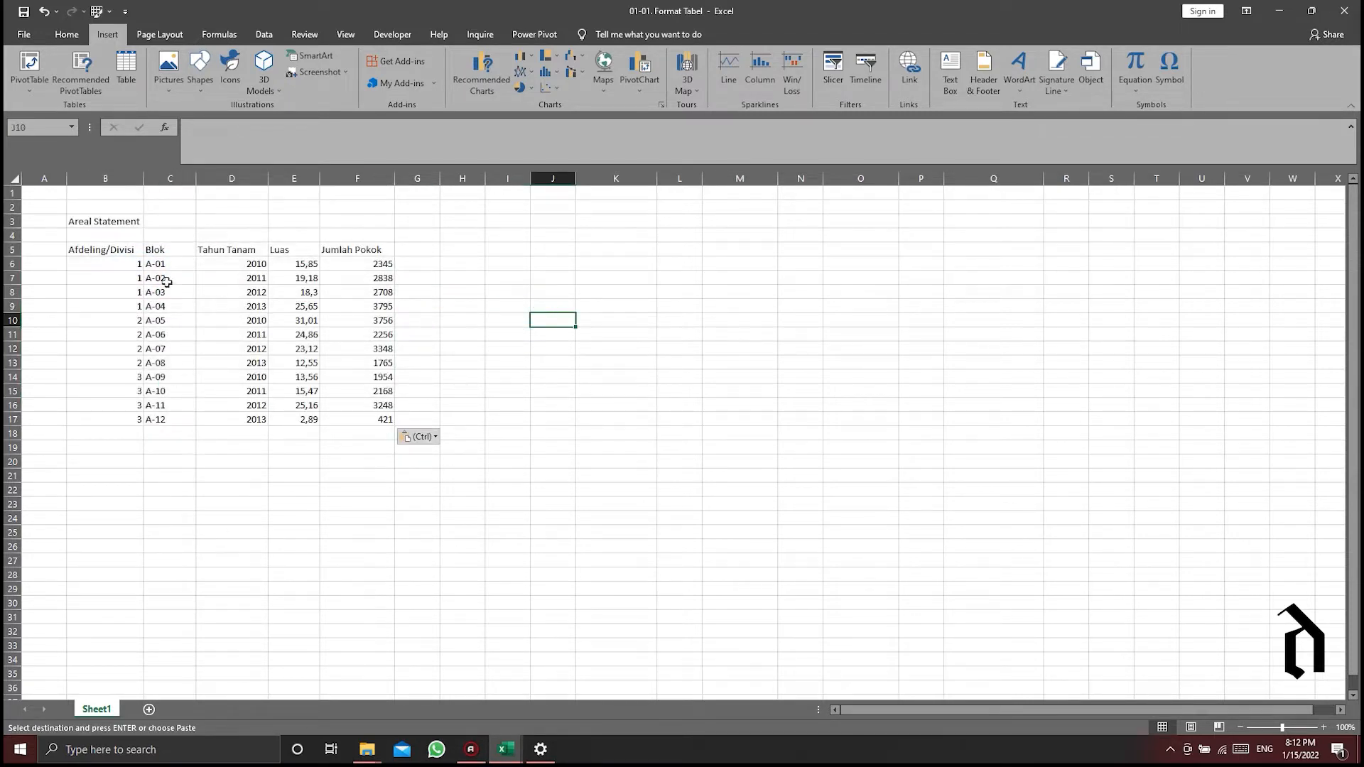
pyautogui.click(99, 251)
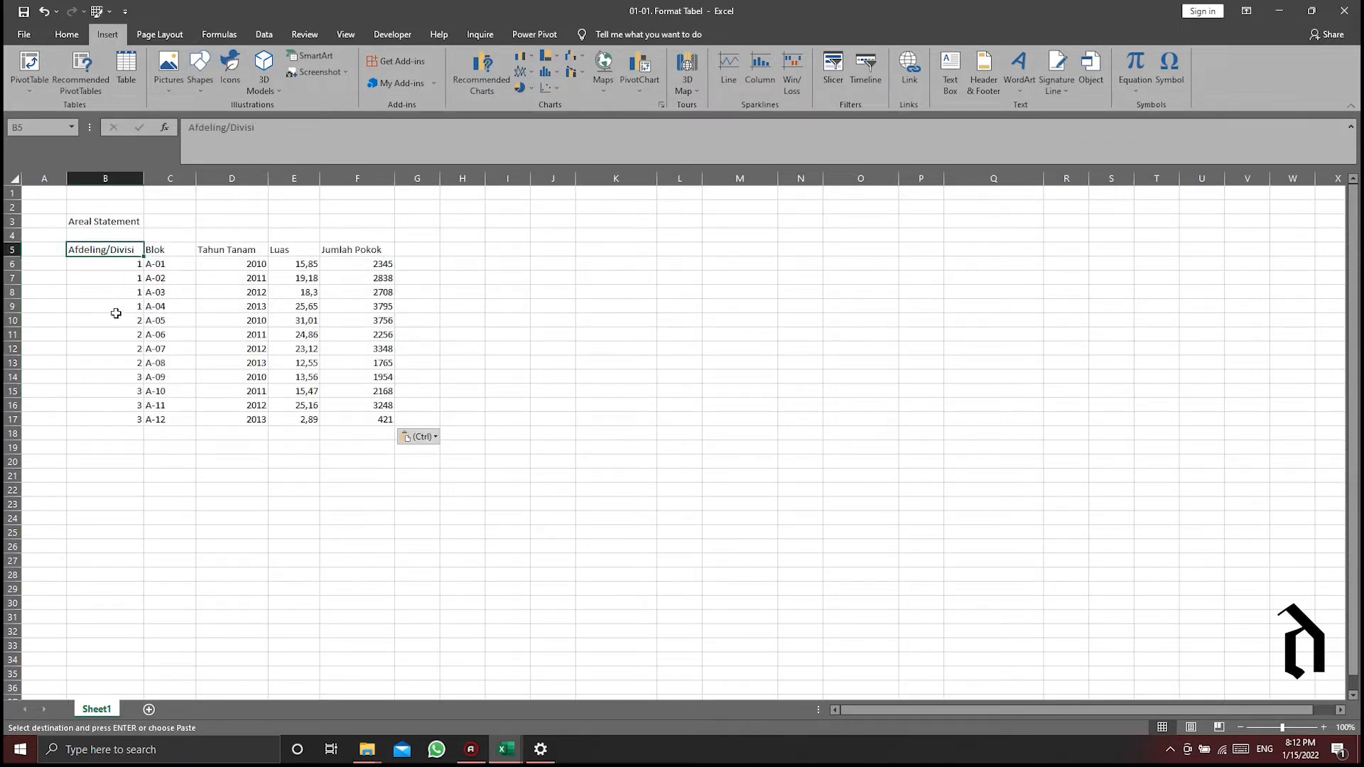
pyautogui.click(165, 250)
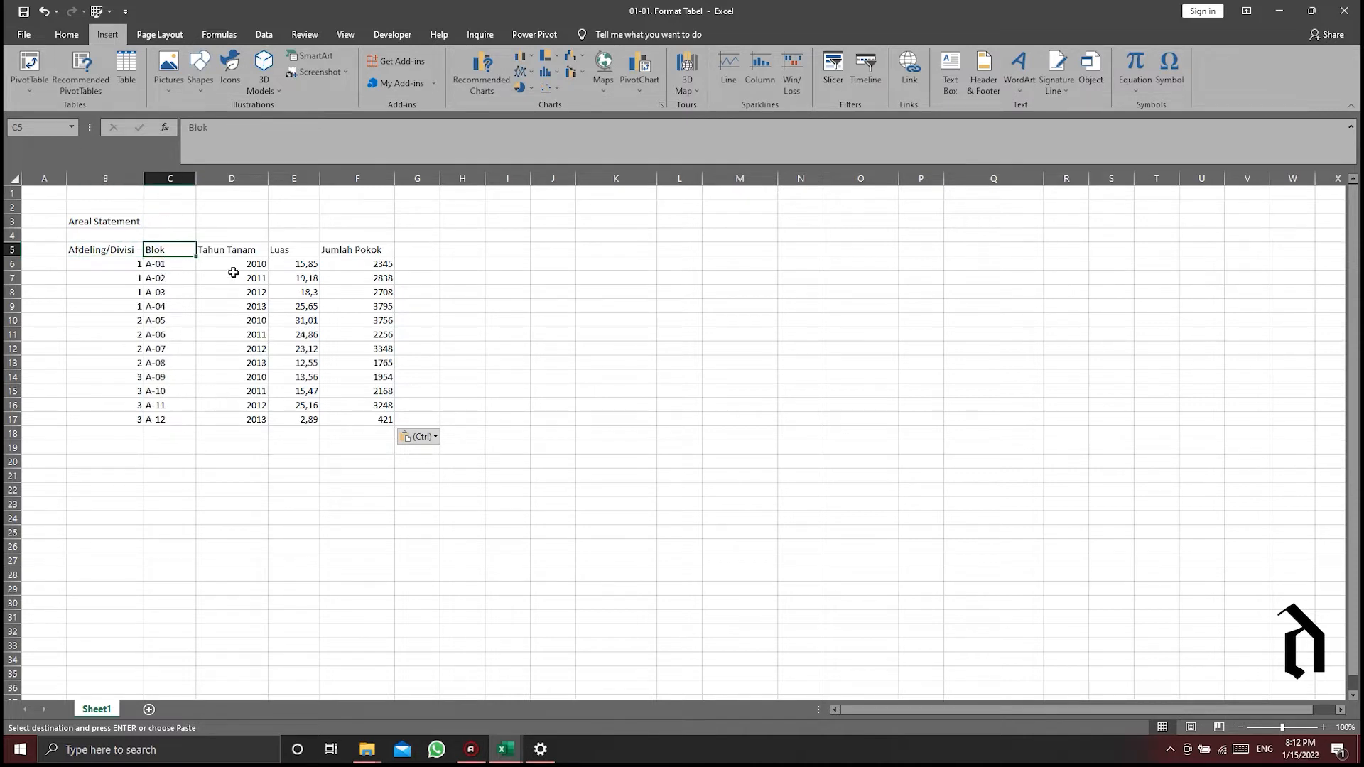
pyautogui.click(226, 250)
pyautogui.click(291, 250)
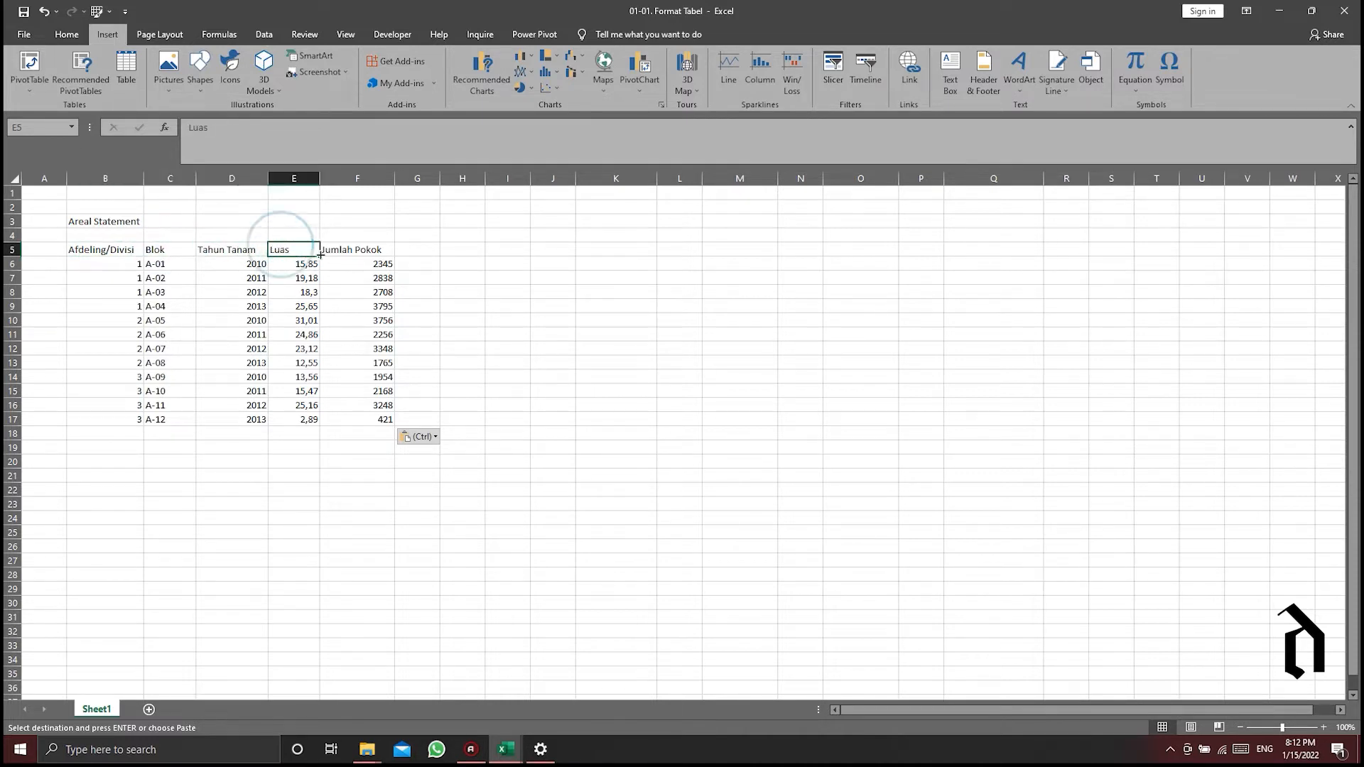
pyautogui.click(369, 249)
# - Add the column header SPH in cell G5, next to Jumlah Pokok
pyautogui.click(414, 249)
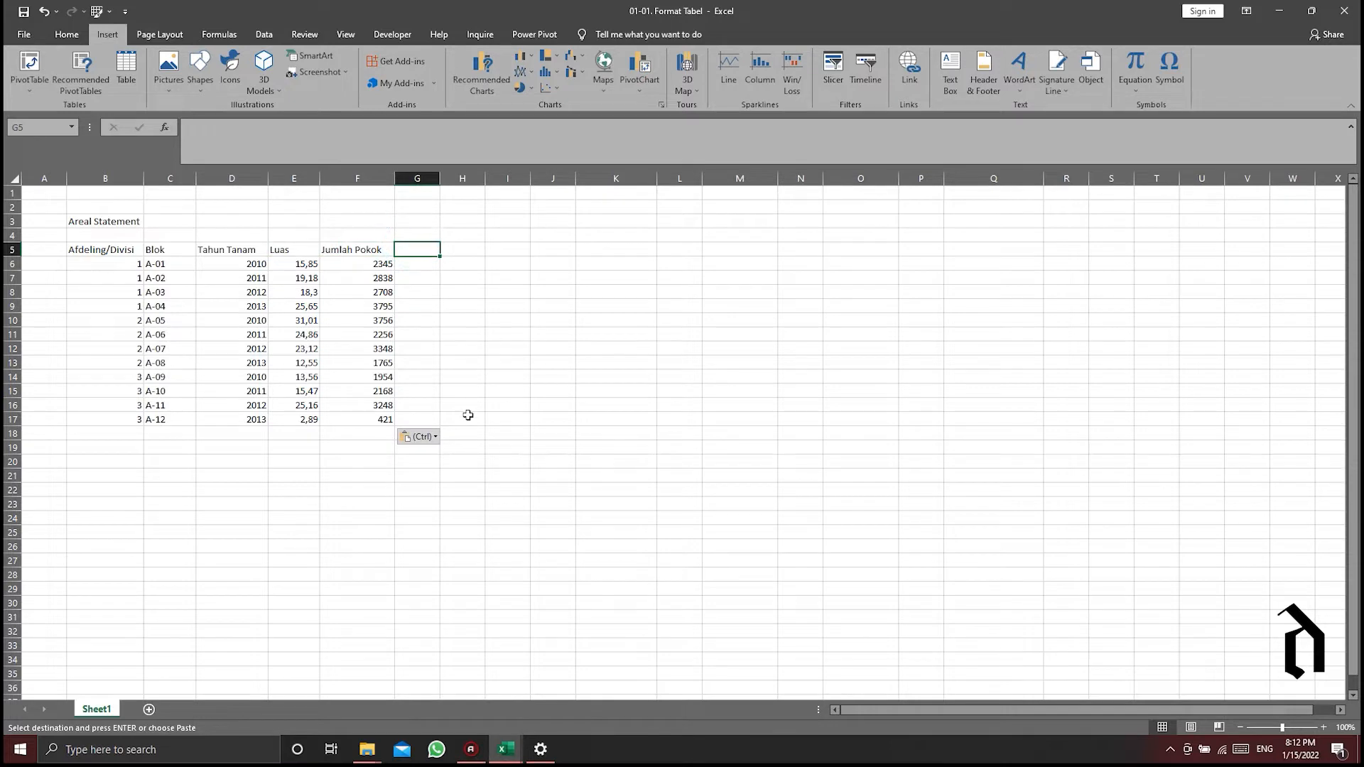
pyautogui.write('SPH')
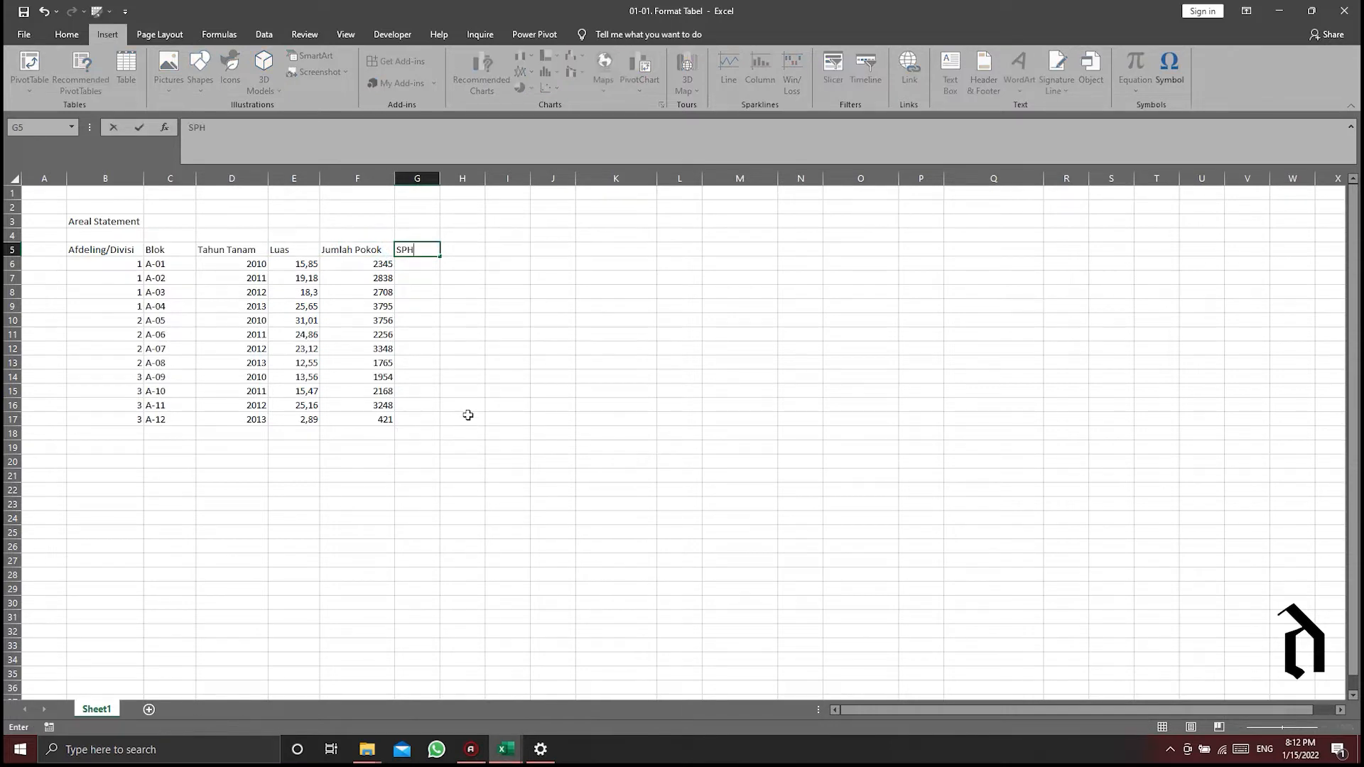
pyautogui.press('Return')
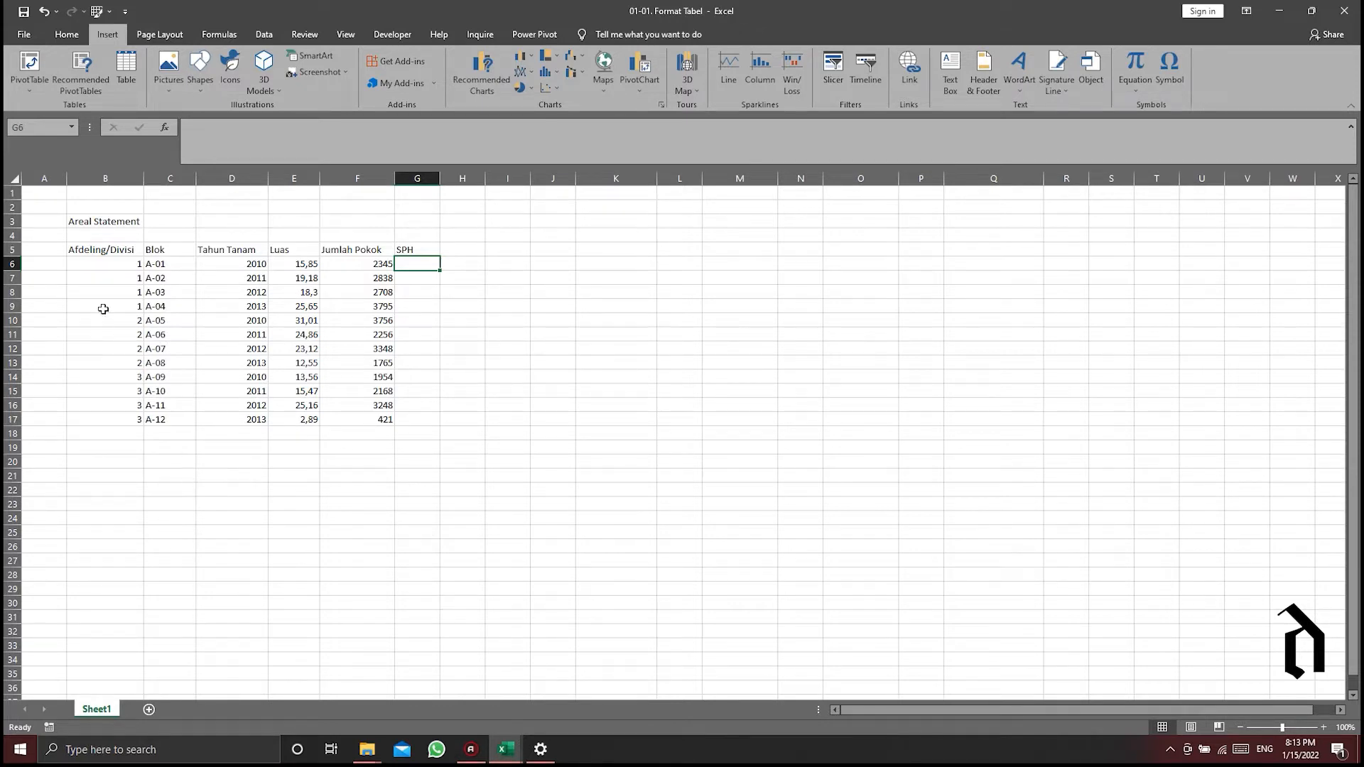
# - Apply All Borders to the data range B5:G17, including the header row and the SPH column
pyautogui.moveTo(85, 251); pyautogui.dragTo(429, 422)
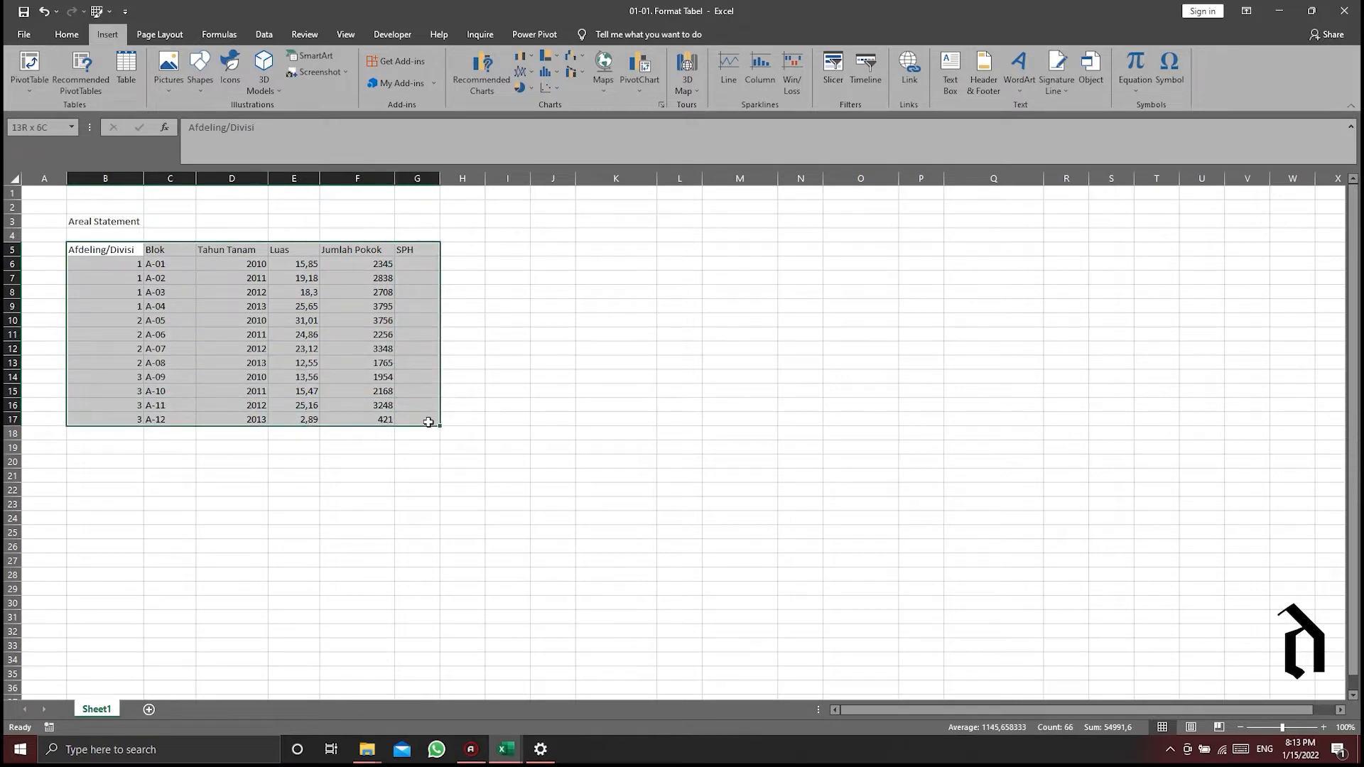
pyautogui.moveTo(96, 251); pyautogui.dragTo(422, 423)
pyautogui.click(64, 37)
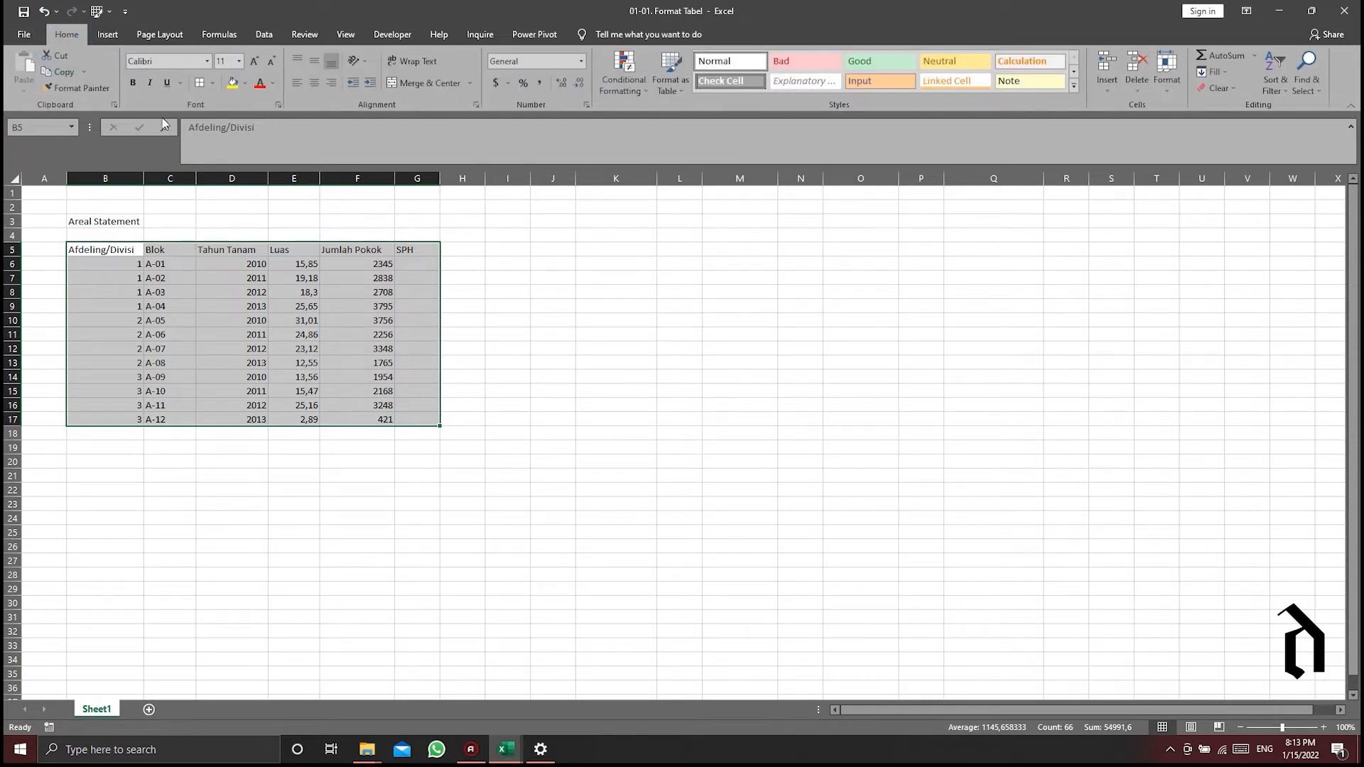
pyautogui.click(213, 83)
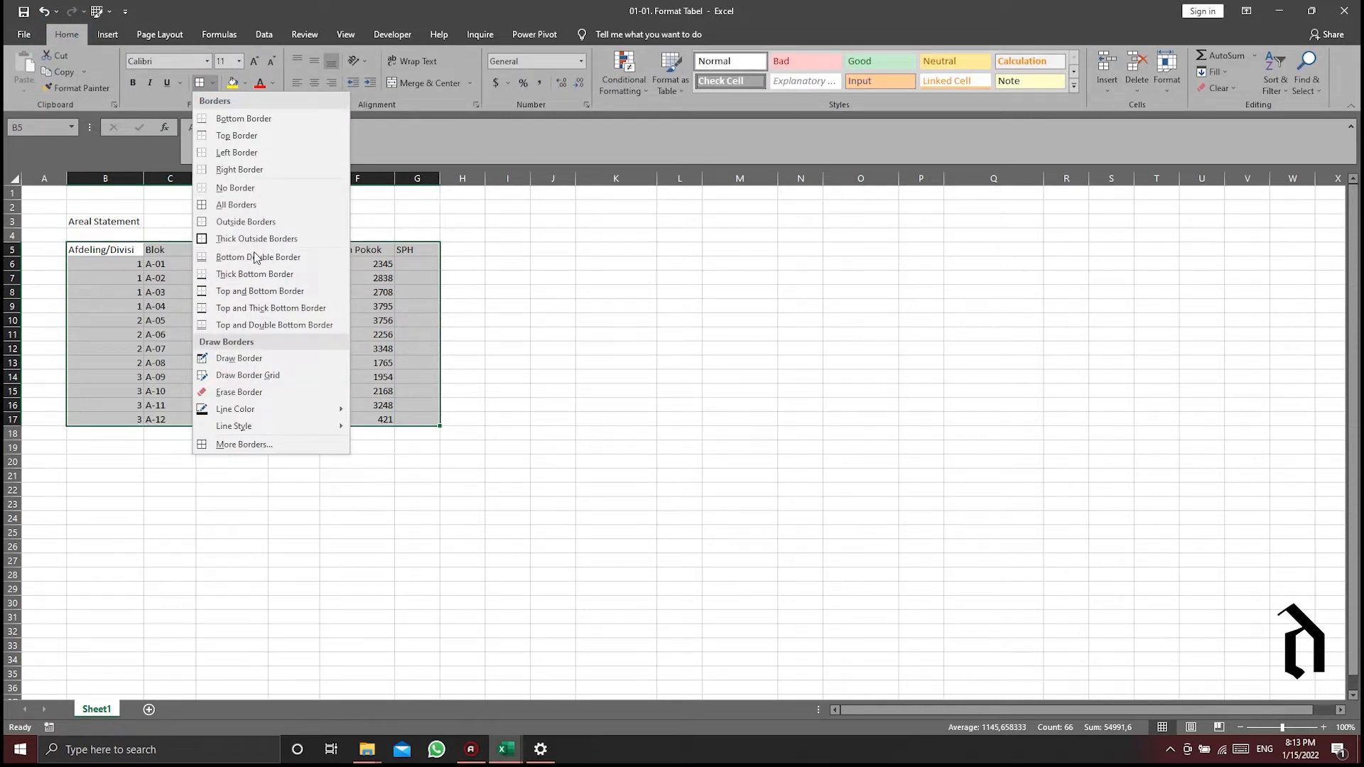
pyautogui.click(241, 206)
pyautogui.click(332, 472)
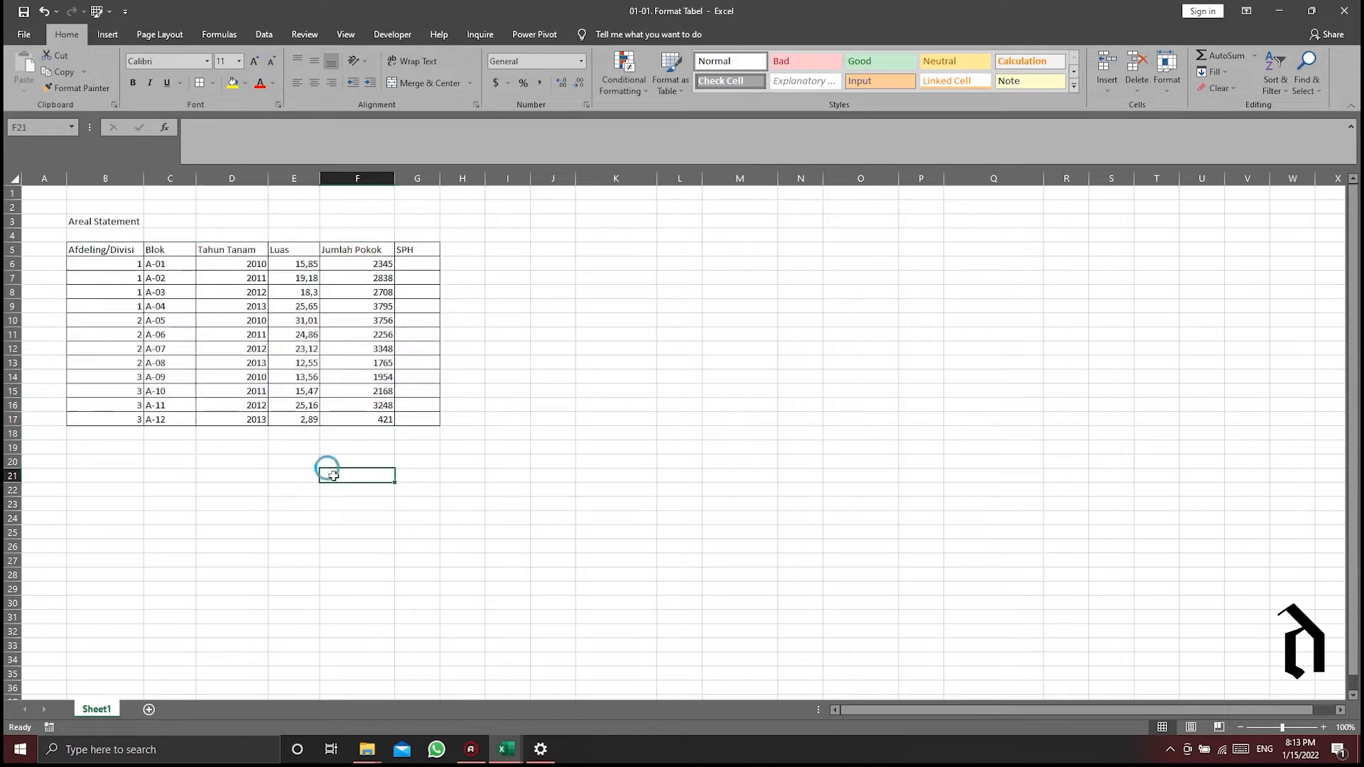
pyautogui.click(116, 435)
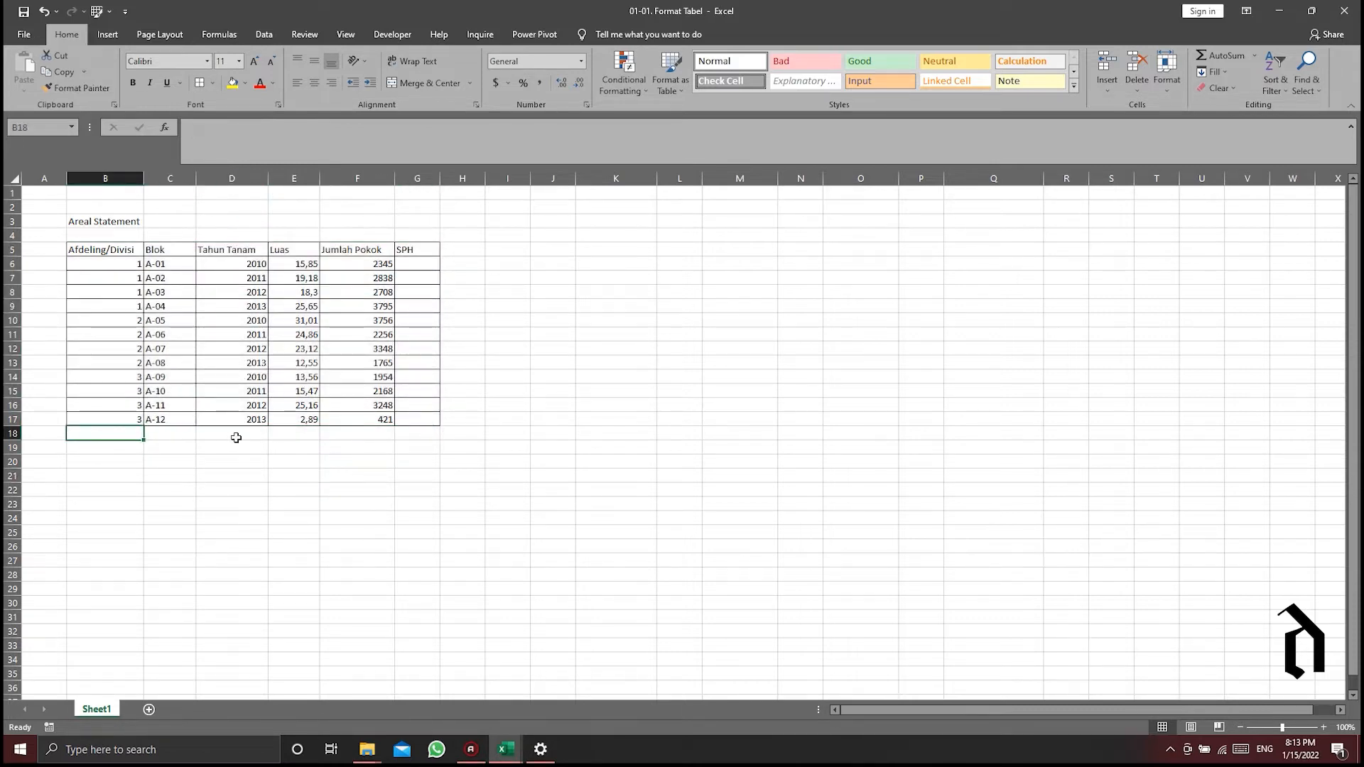
pyautogui.click(303, 437)
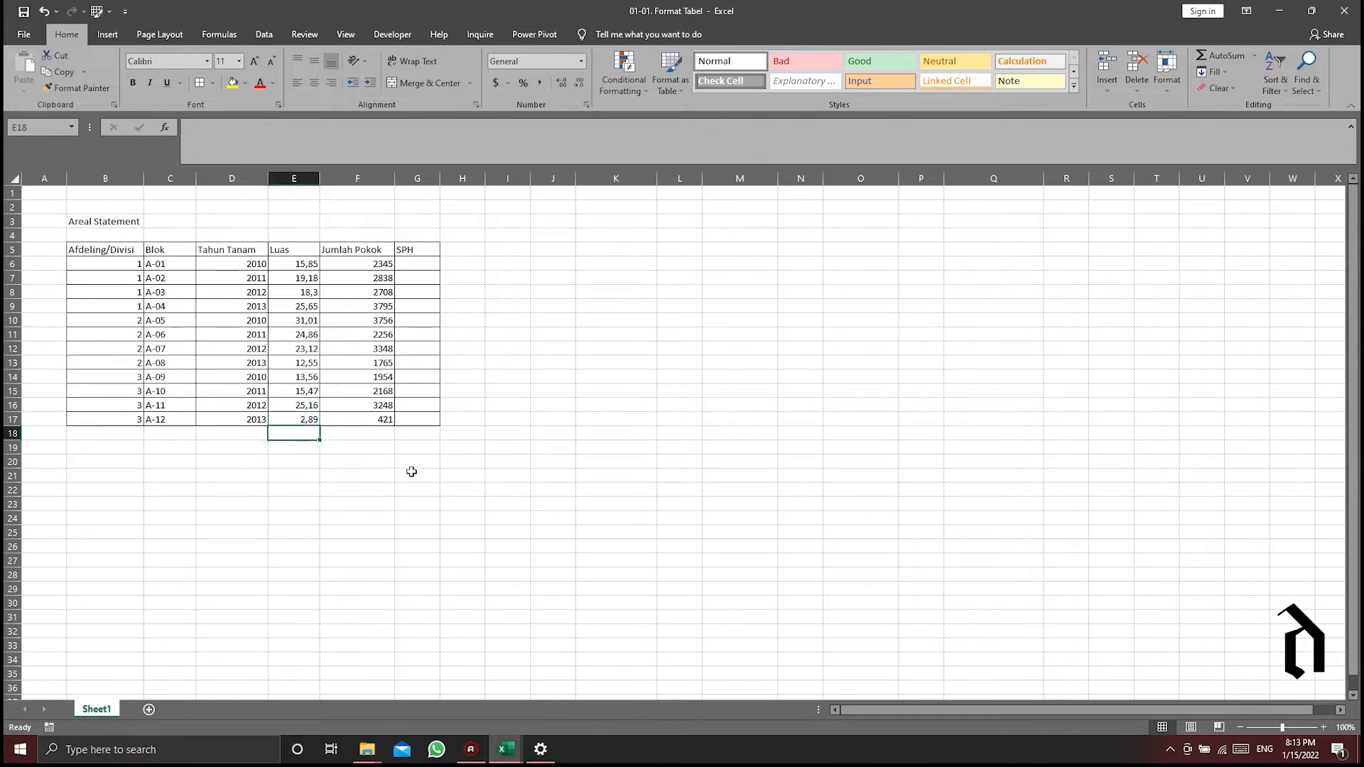
pyautogui.click(372, 422)
pyautogui.click(361, 436)
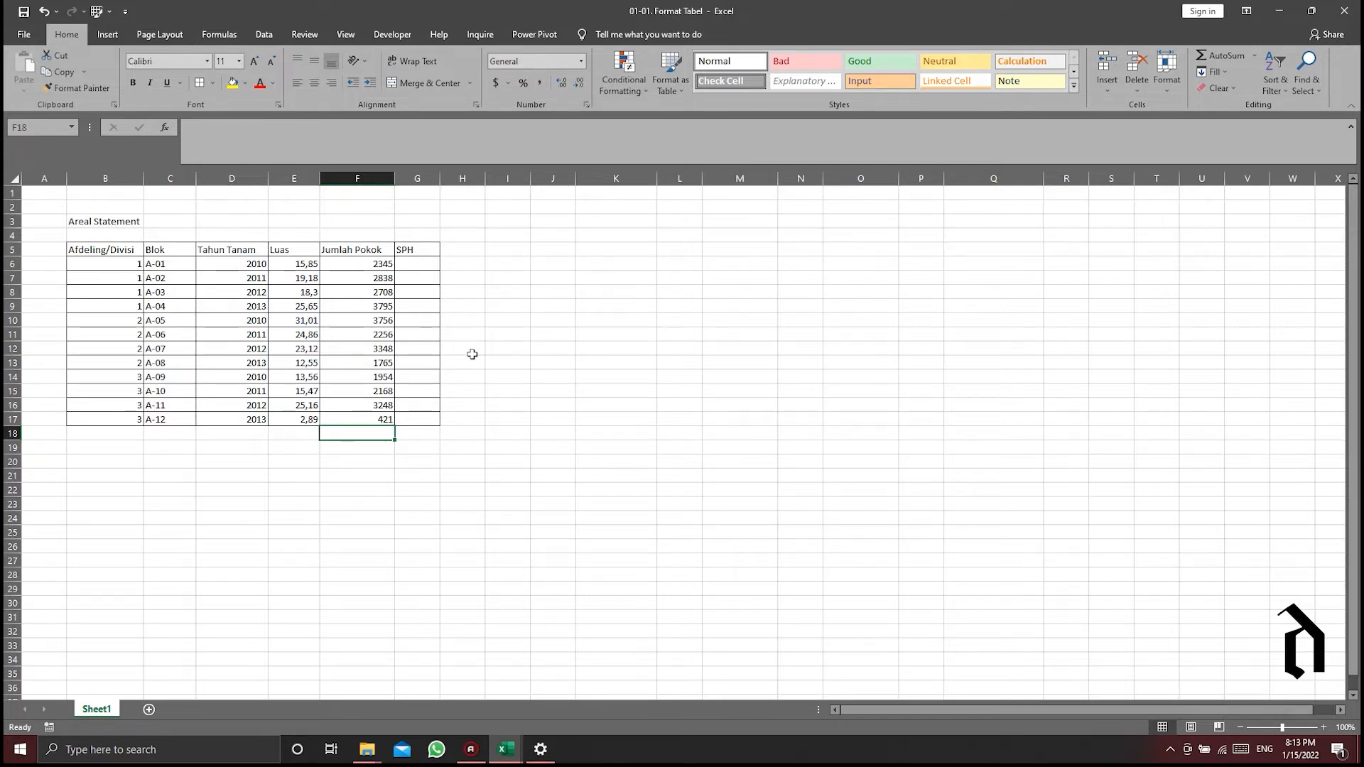
pyautogui.click(107, 34)
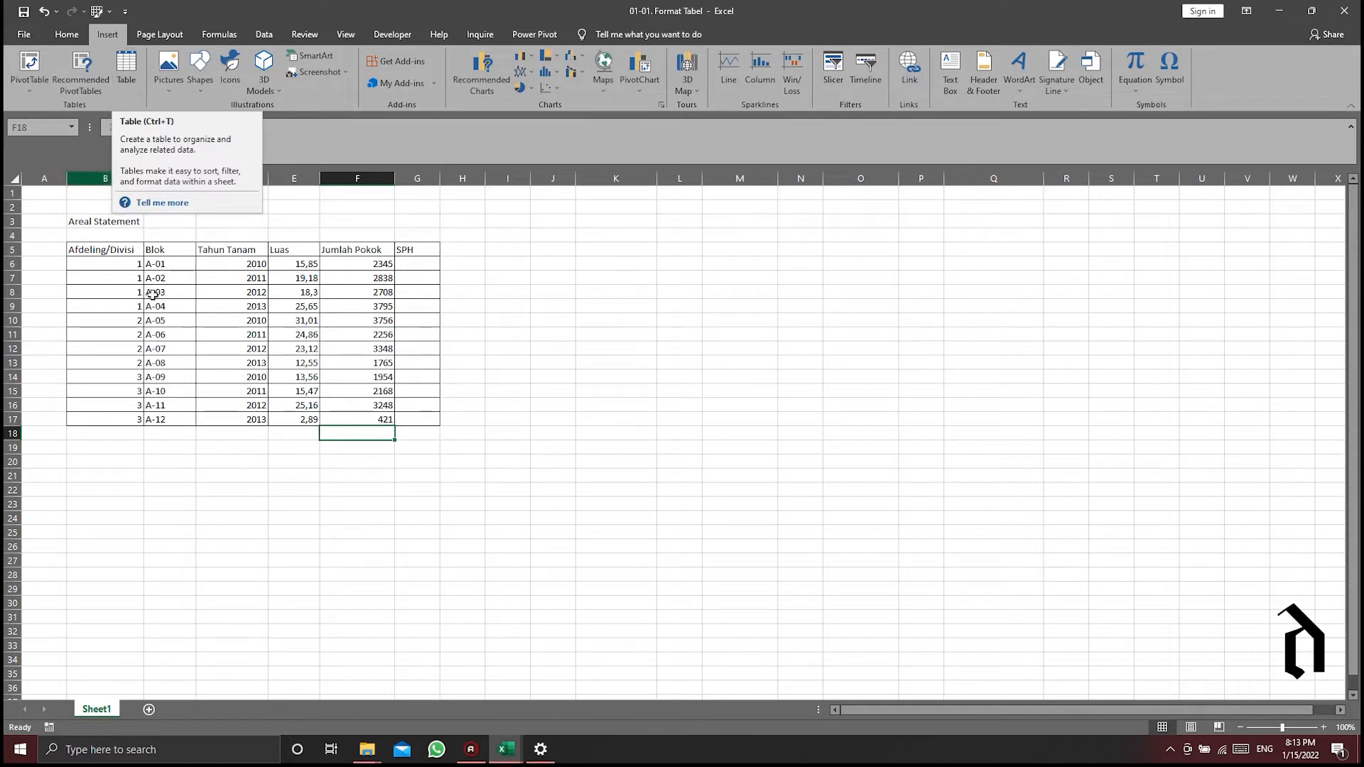
# - Copy the bordered data range B5:G17 and paste the duplicate starting at cell K5
pyautogui.moveTo(96, 250); pyautogui.dragTo(409, 419)
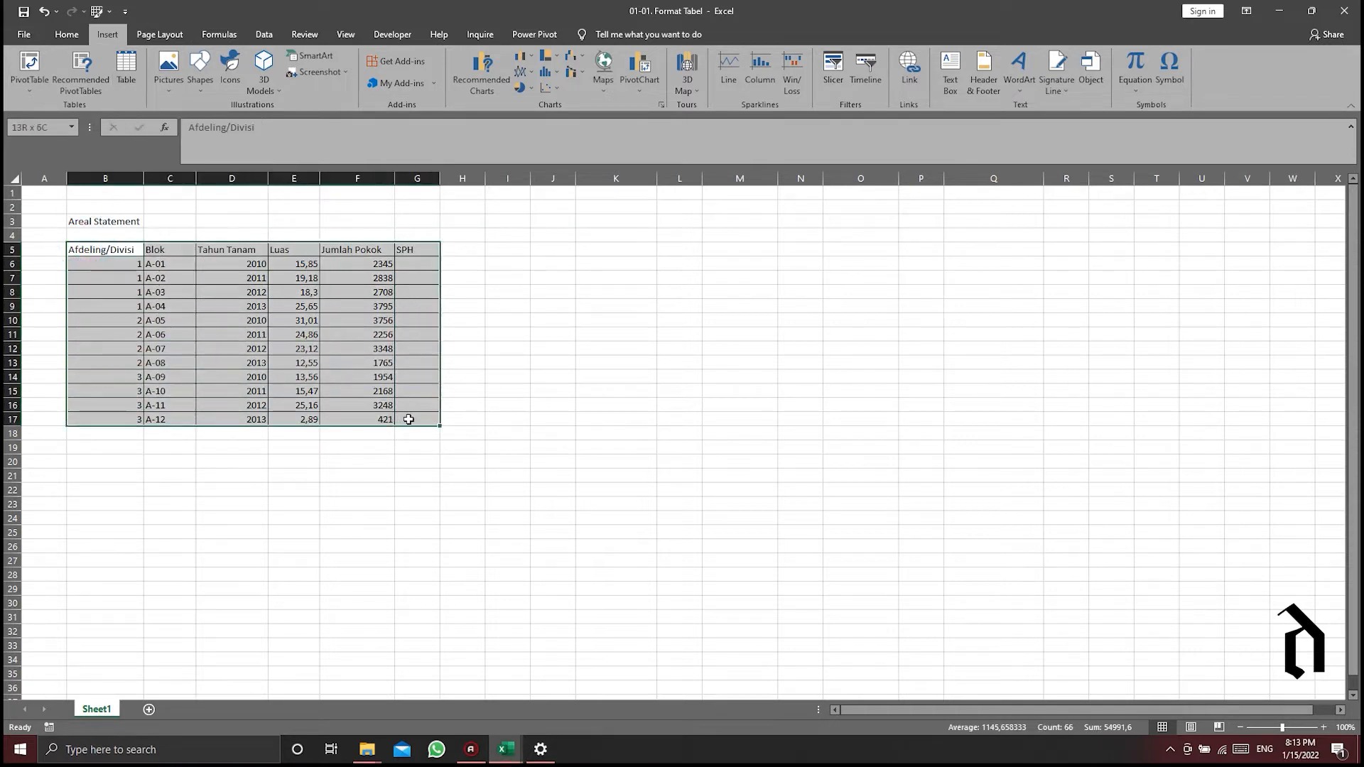
pyautogui.hotkey('ctrl', 'c')
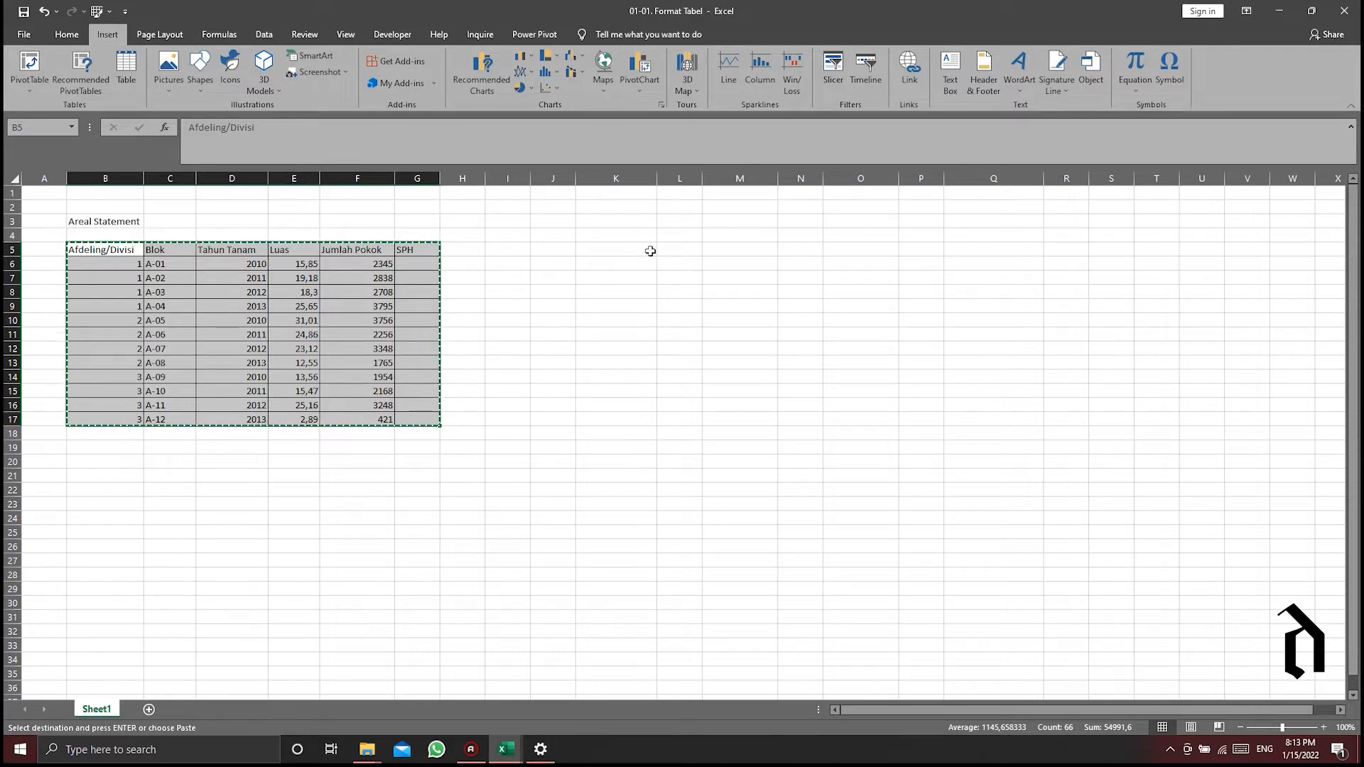
pyautogui.rightClick(626, 249)
pyautogui.click(677, 310)
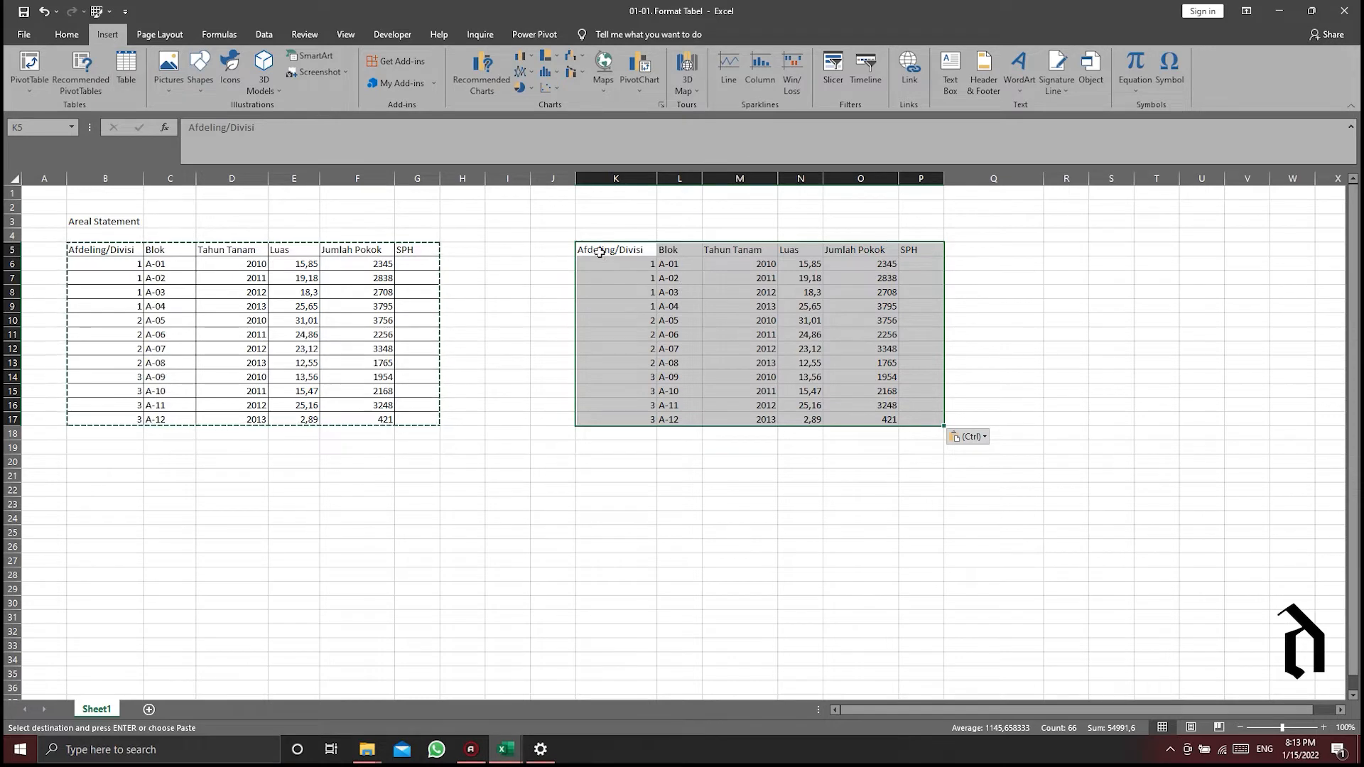
# - Try converting the duplicated range K5:P17 into an Excel table with headers, and undo the conversion
pyautogui.moveTo(598, 251); pyautogui.dragTo(904, 418)
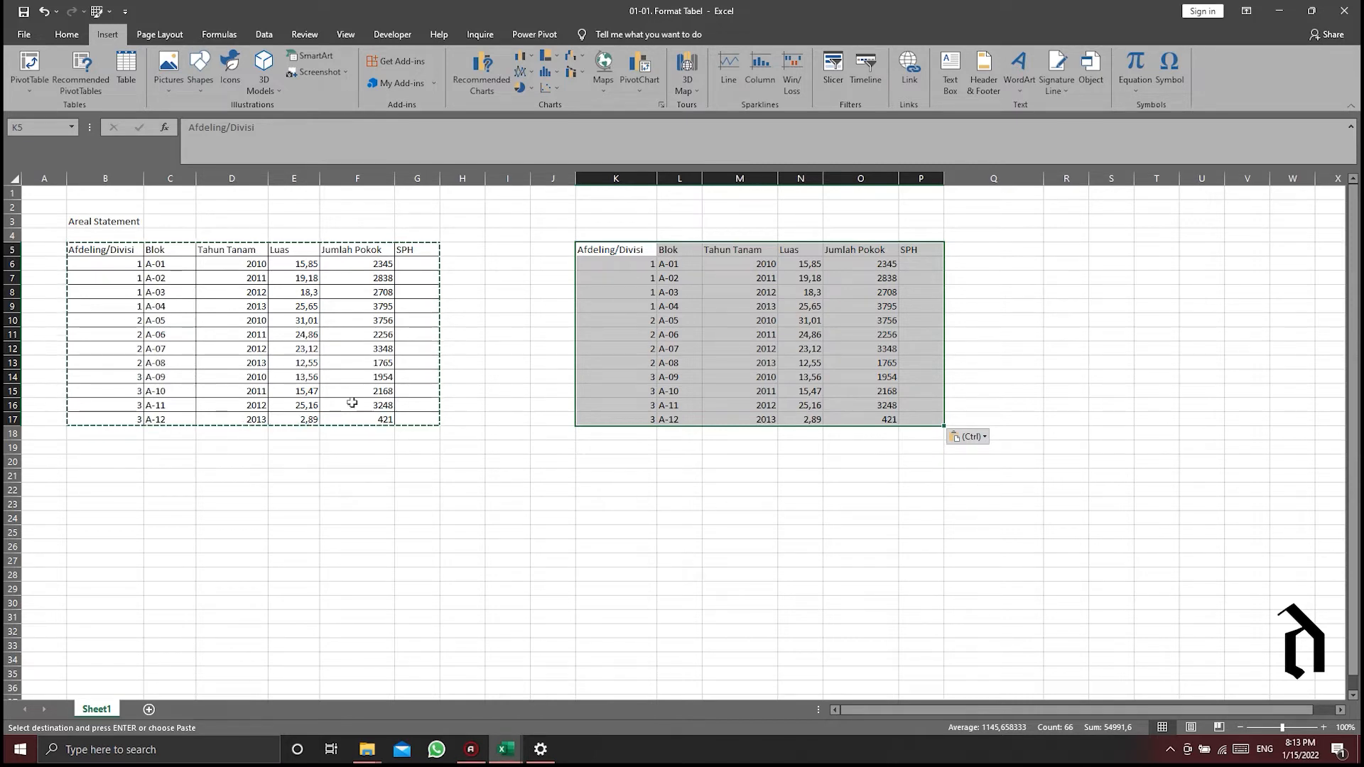
pyautogui.click(68, 39)
pyautogui.click(106, 35)
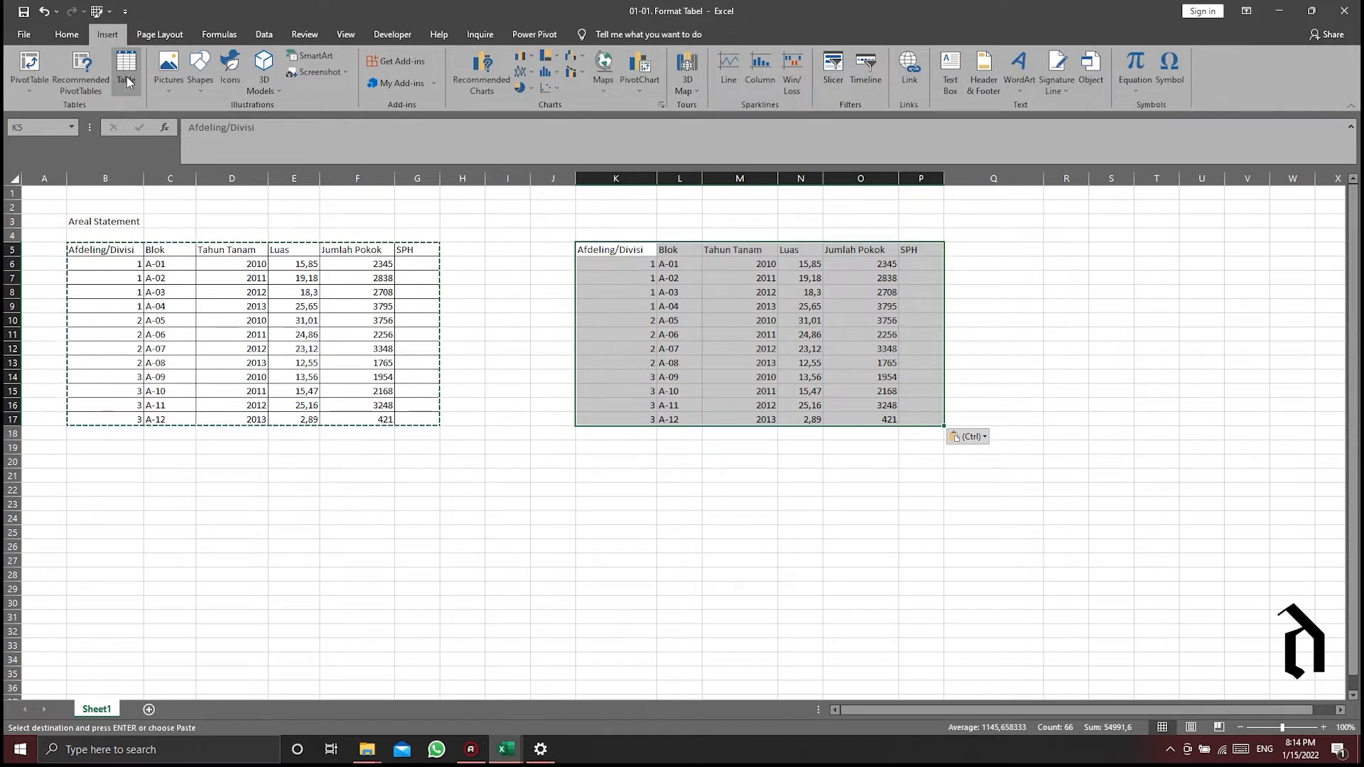
pyautogui.click(130, 80)
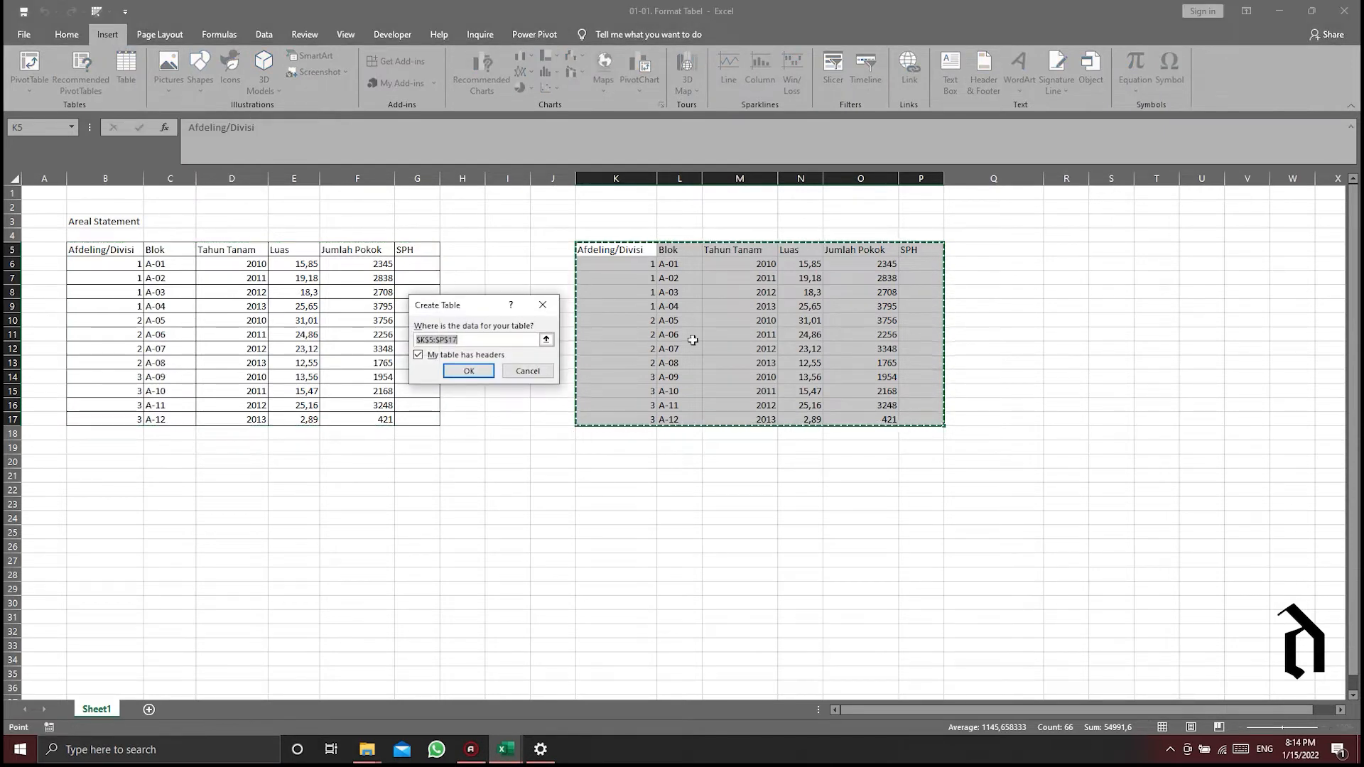
pyautogui.moveTo(481, 302); pyautogui.dragTo(427, 250)
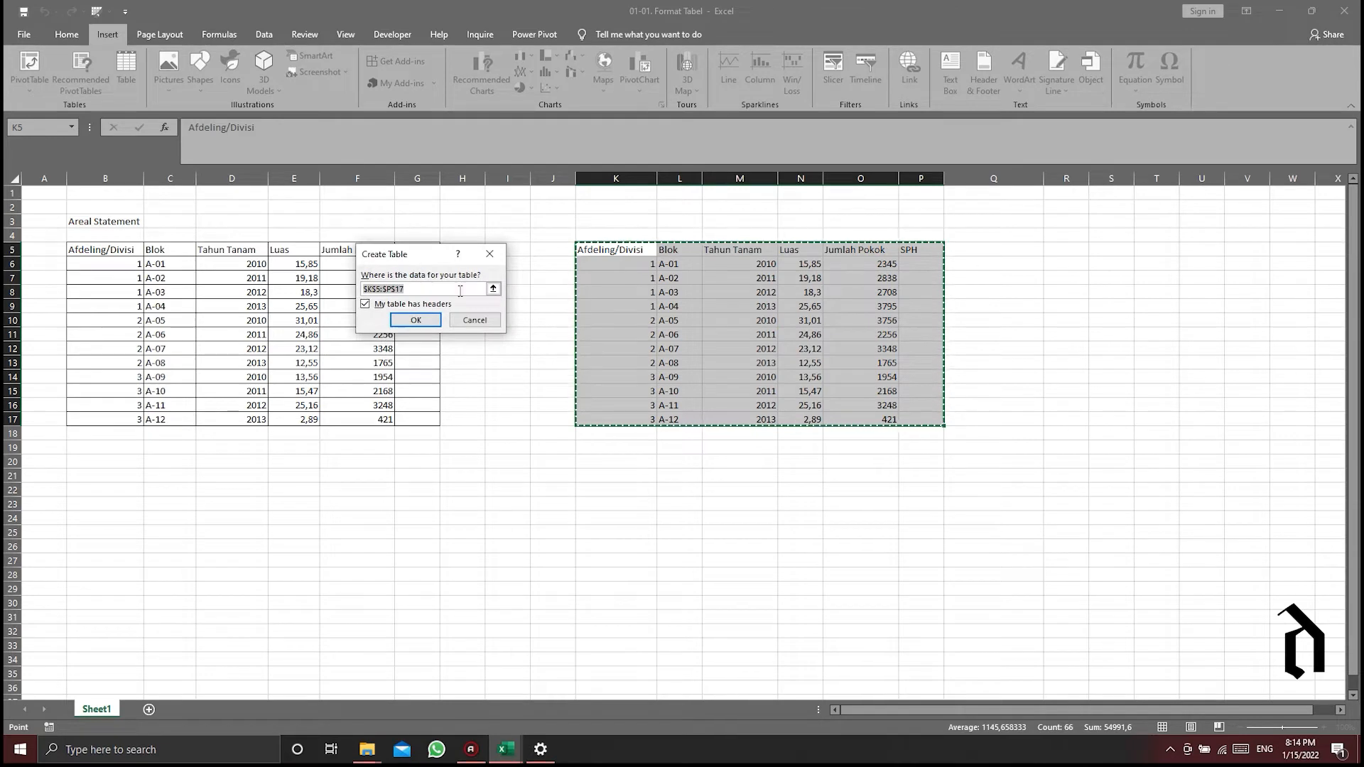
pyautogui.click(367, 305)
pyautogui.click(366, 306)
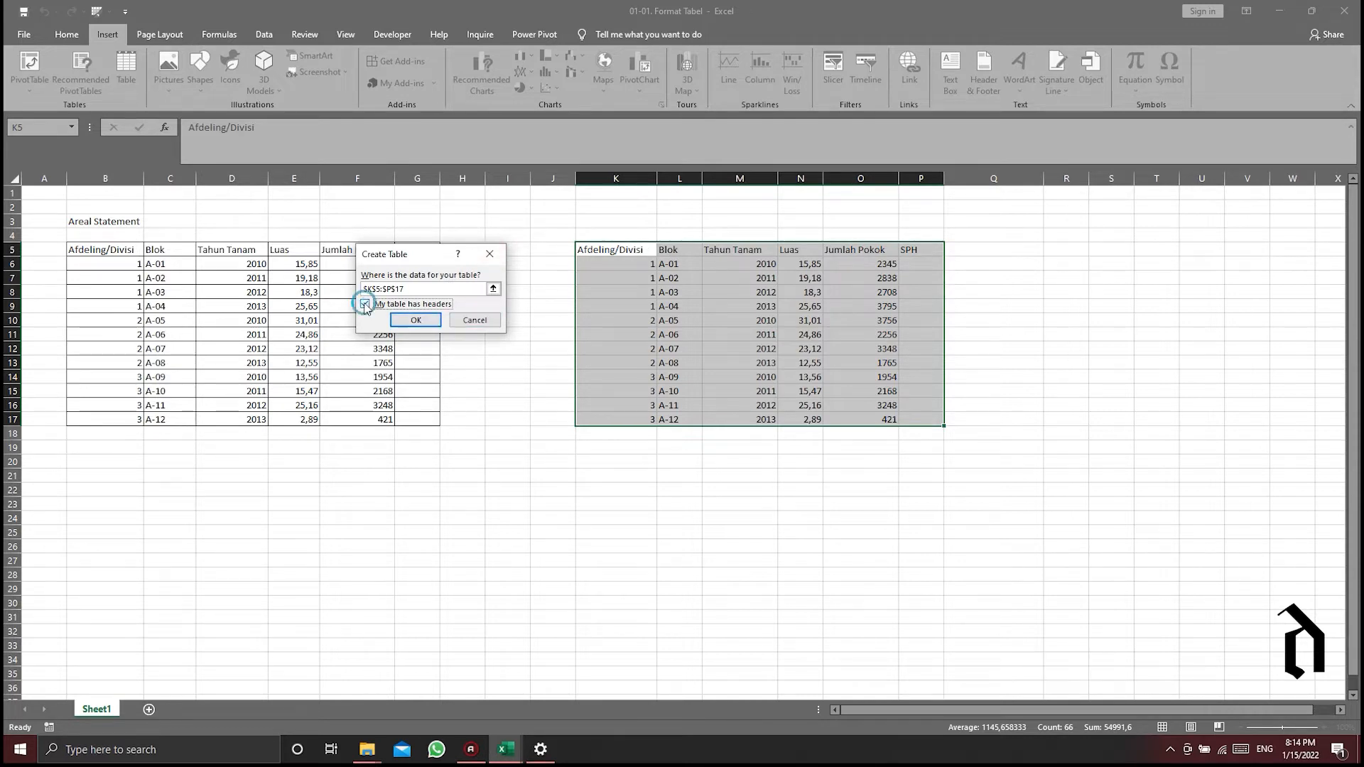
pyautogui.click(416, 321)
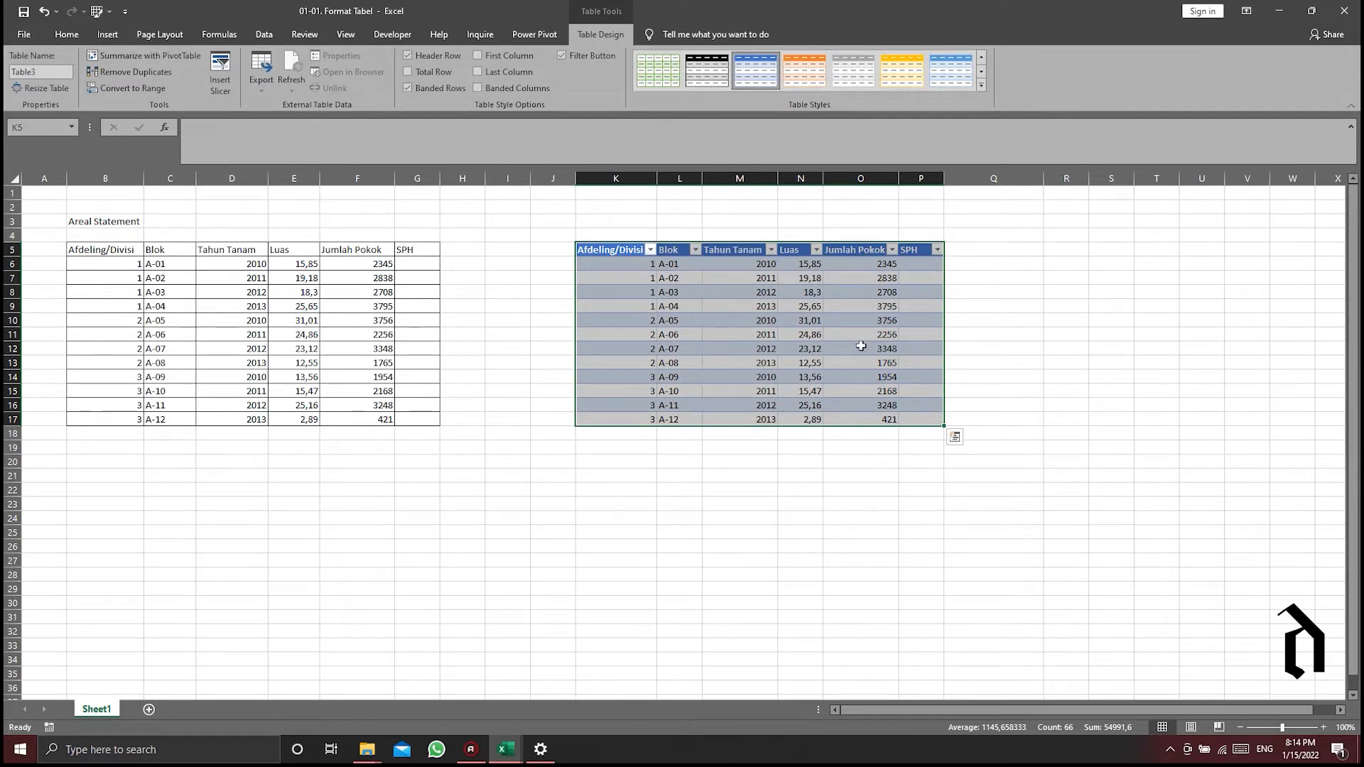
pyautogui.hotkey('ctrl', 'z')
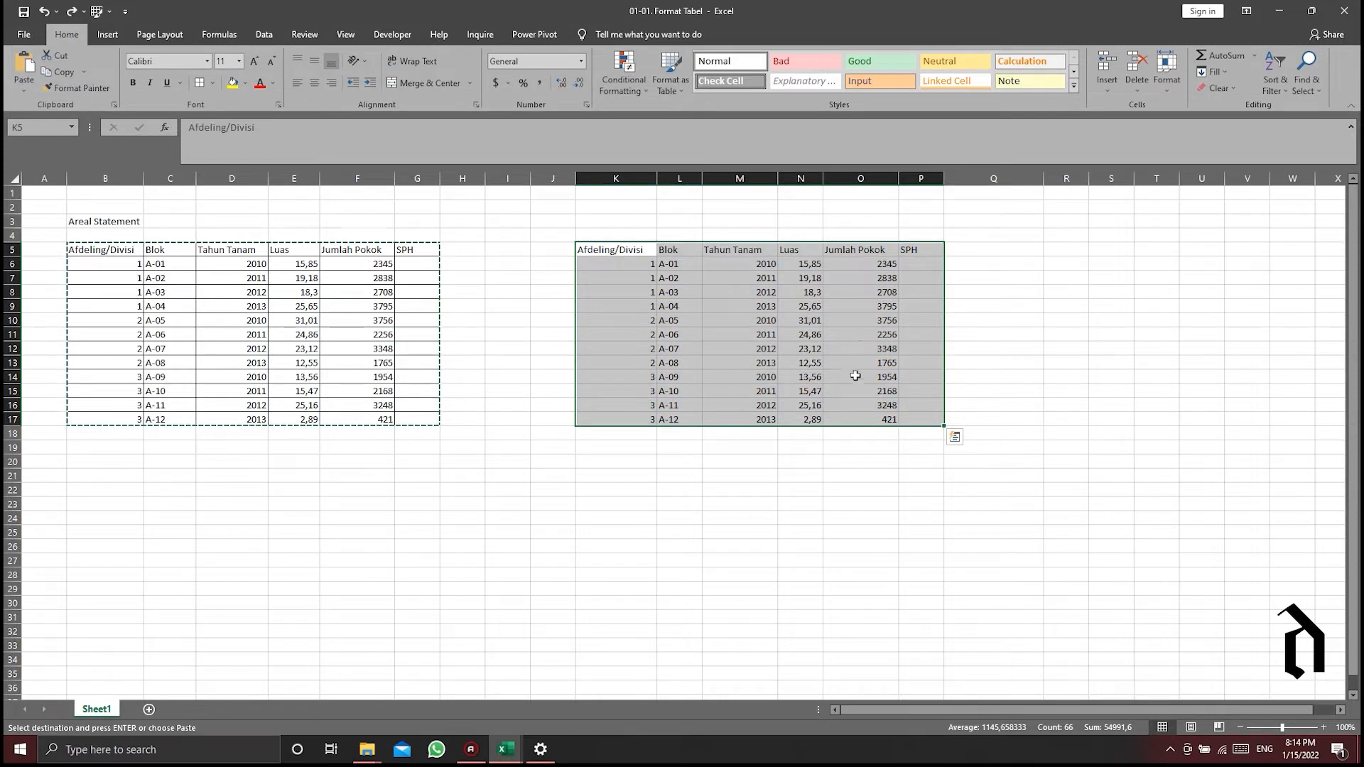
# - Convert the duplicated range K5:P17 into an Excel table that has headers
pyautogui.moveTo(604, 249); pyautogui.dragTo(917, 419)
pyautogui.hotkey('ctrl', 't')
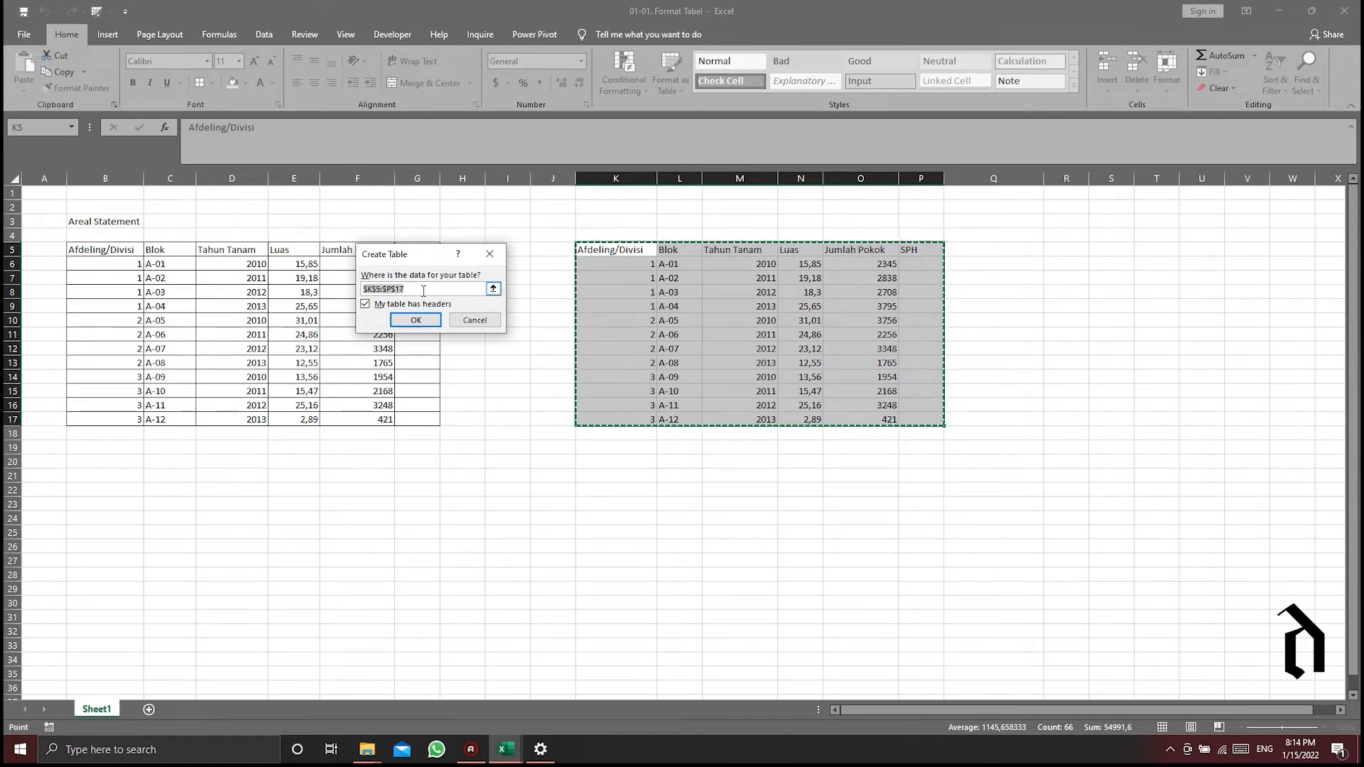
pyautogui.moveTo(602, 254); pyautogui.dragTo(777, 348)
pyautogui.moveTo(915, 426); pyautogui.dragTo(914, 420)
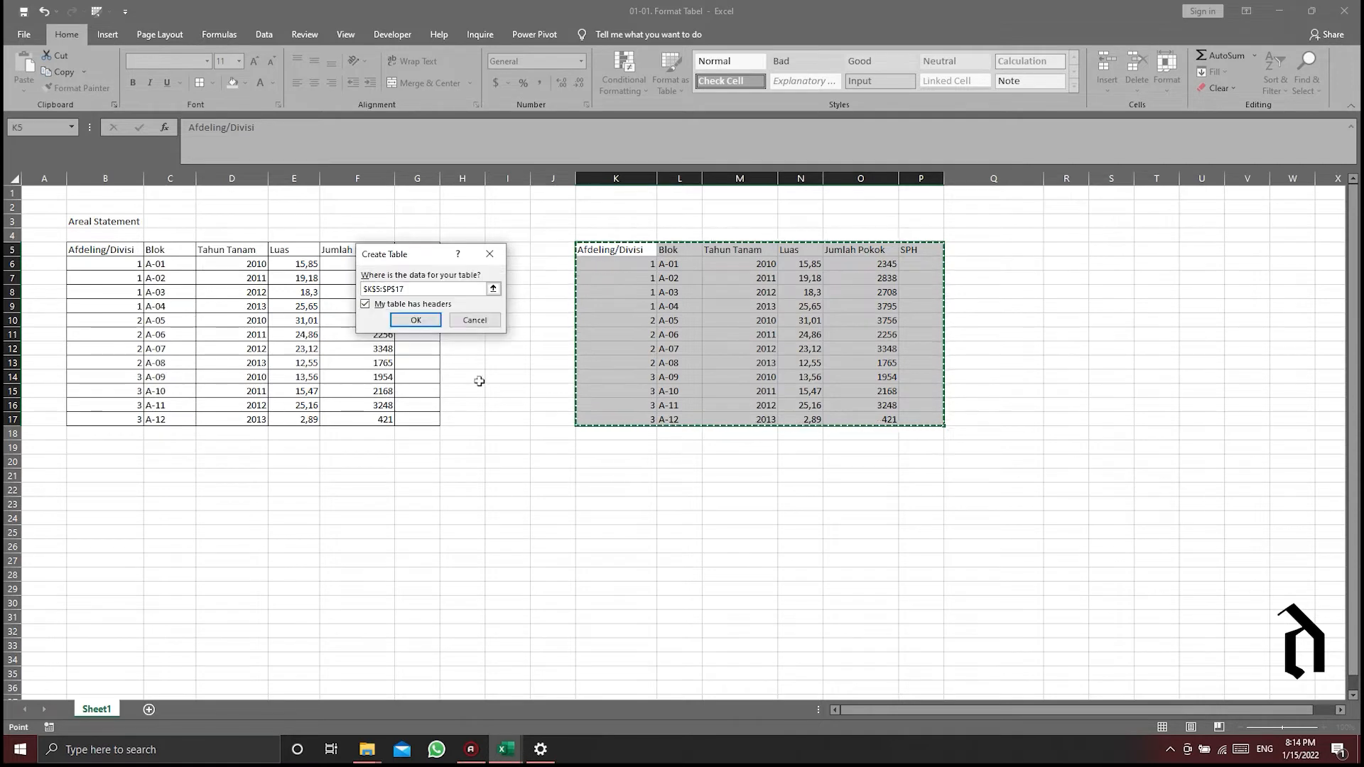
pyautogui.click(413, 314)
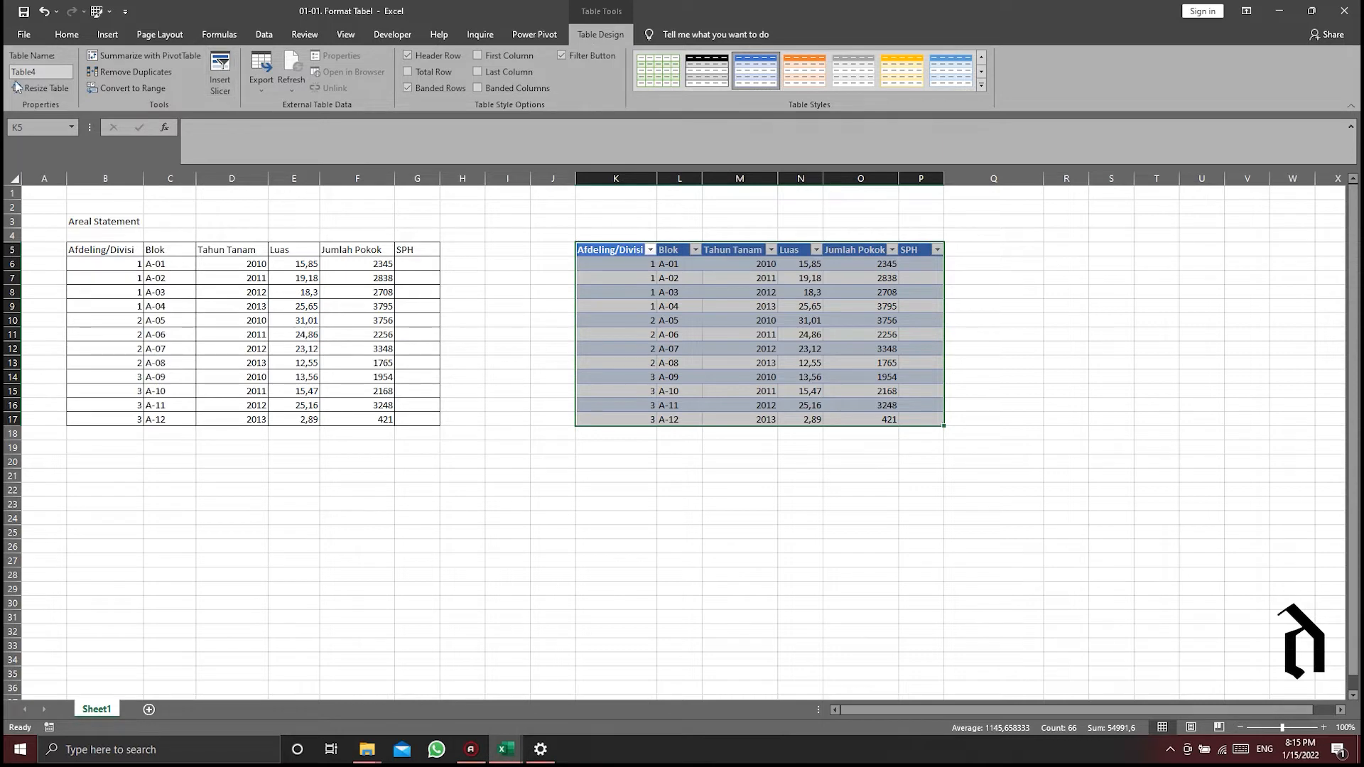
# - Rename the new table as Aresta
pyautogui.click(43, 71)
pyautogui.write('Aresta')
pyautogui.press('Return')
pyautogui.click(684, 349)
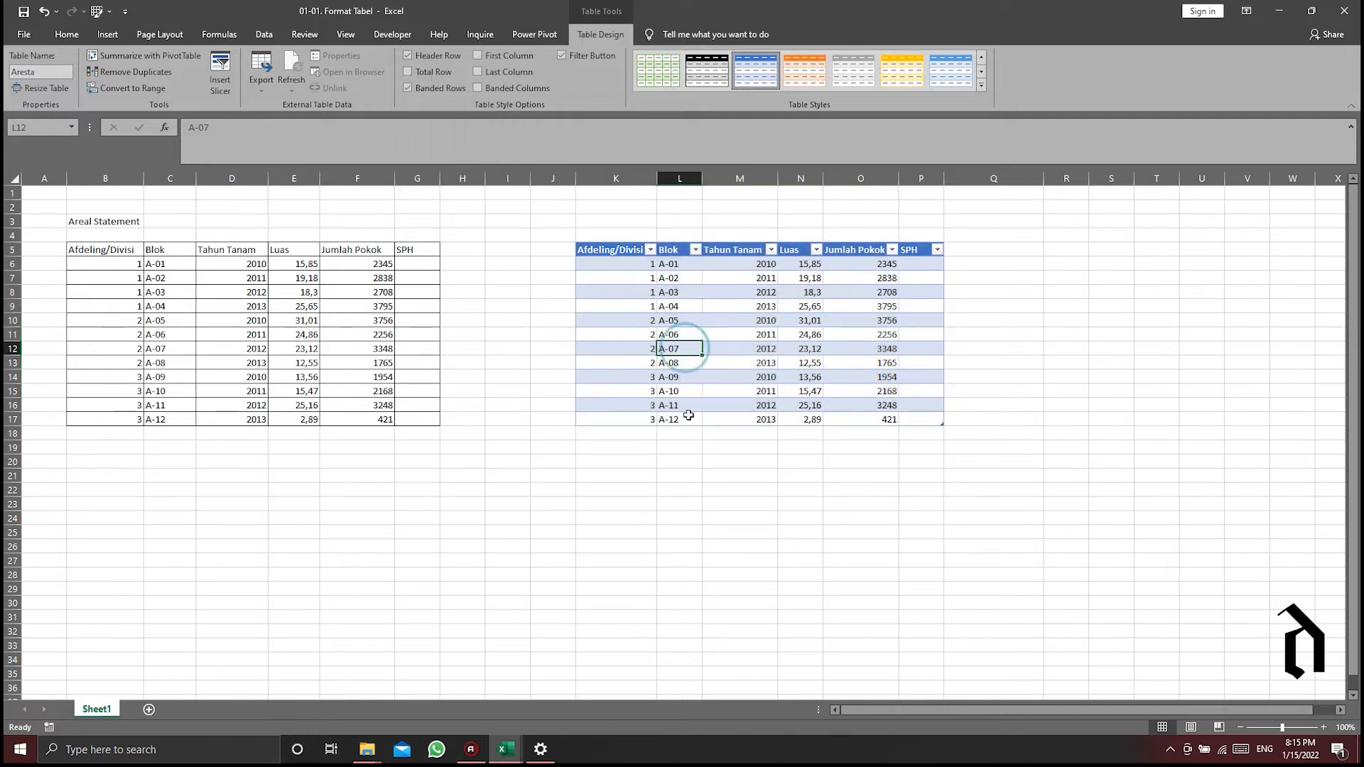
pyautogui.click(643, 433)
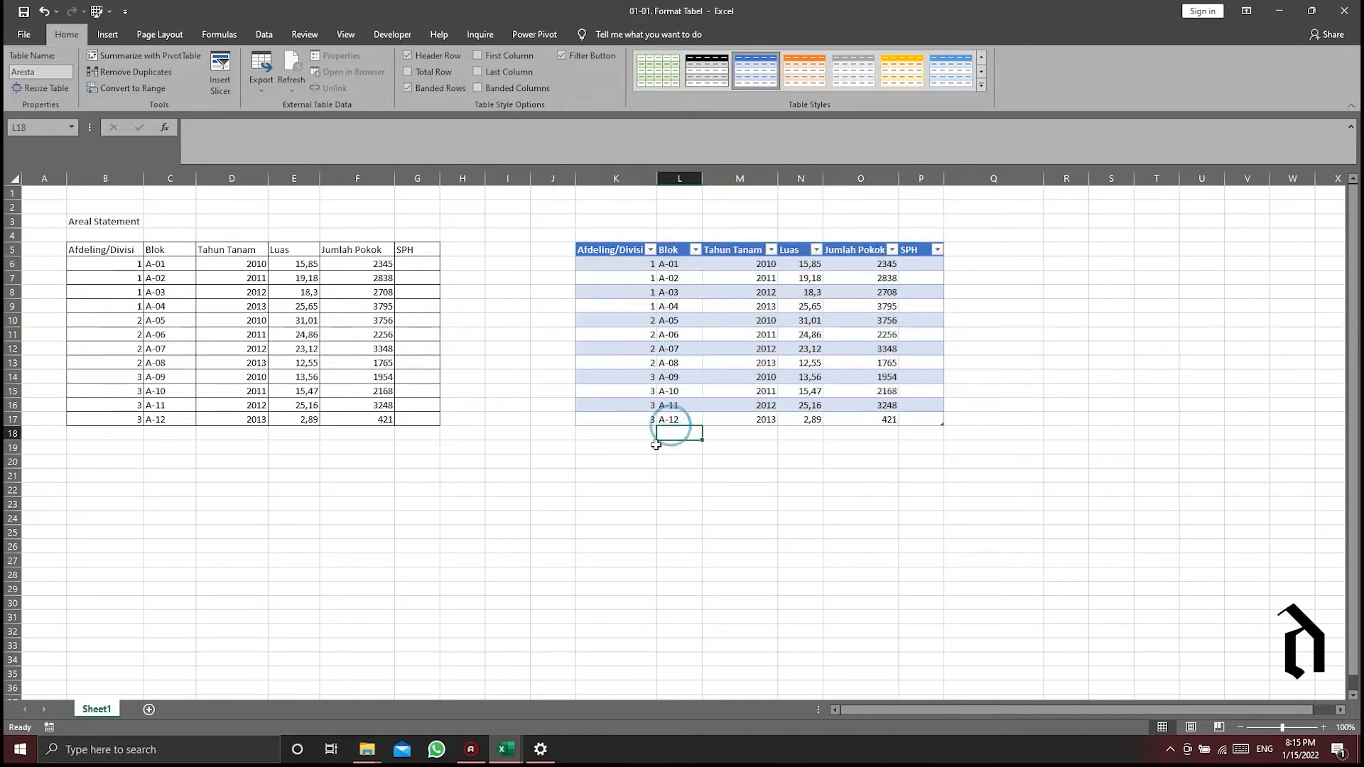
# - Add a total row to the Aresta table and set the Luas column's total to Average
pyautogui.click(740, 404)
pyautogui.click(600, 35)
pyautogui.click(420, 75)
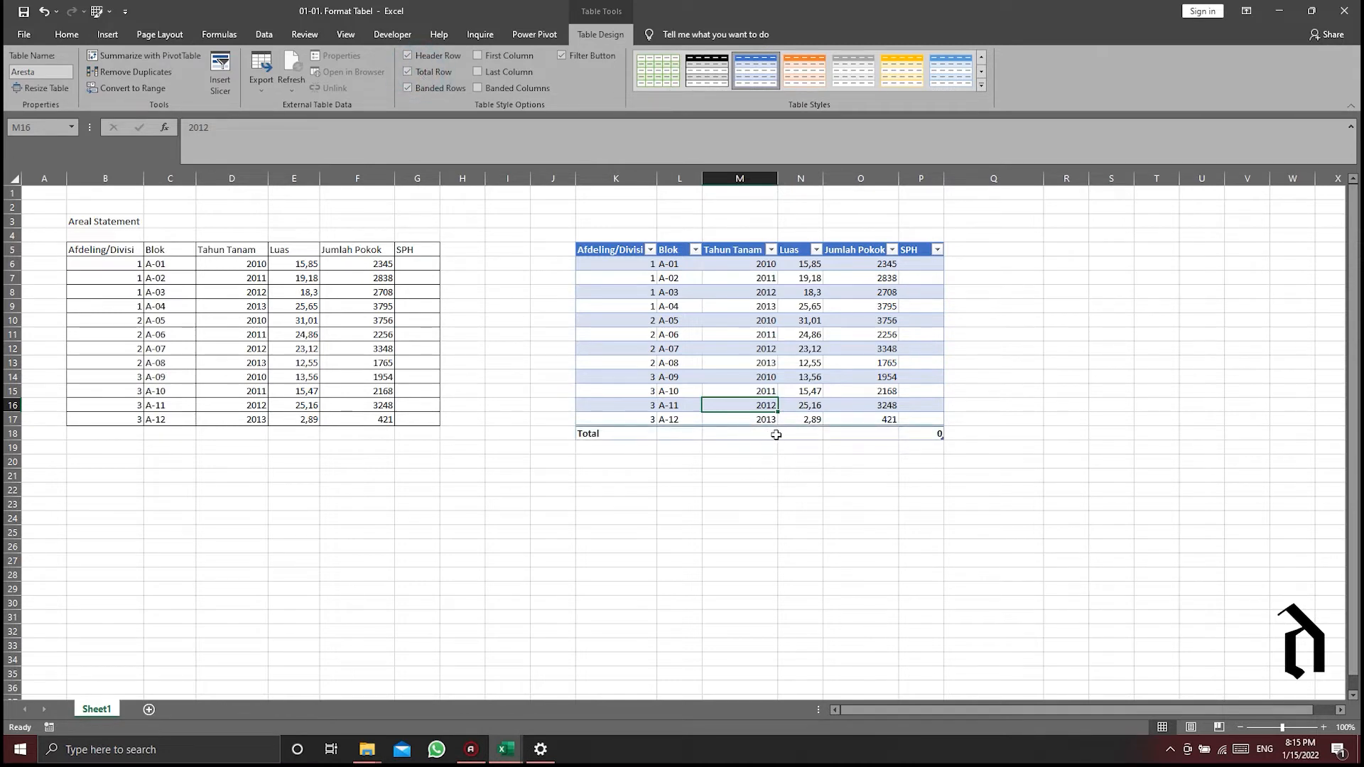
pyautogui.click(793, 430)
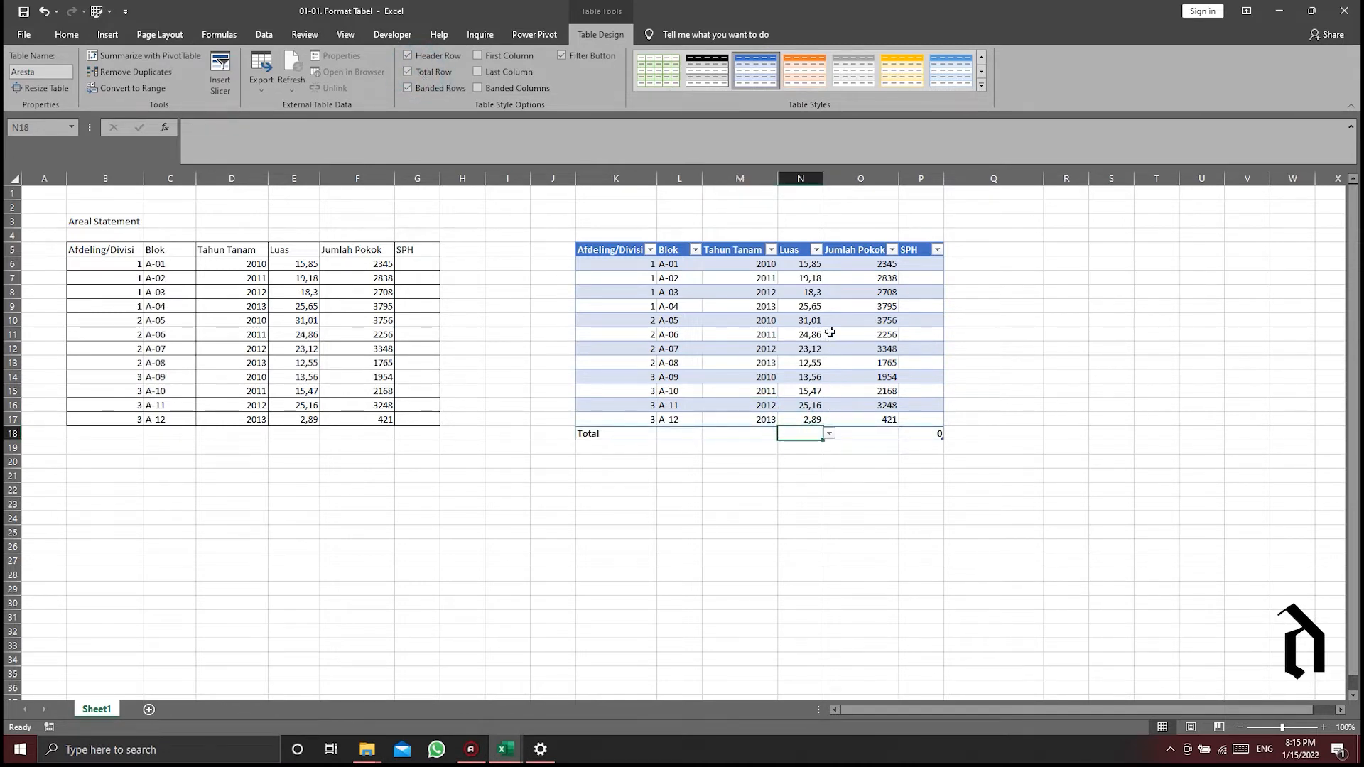
pyautogui.click(830, 435)
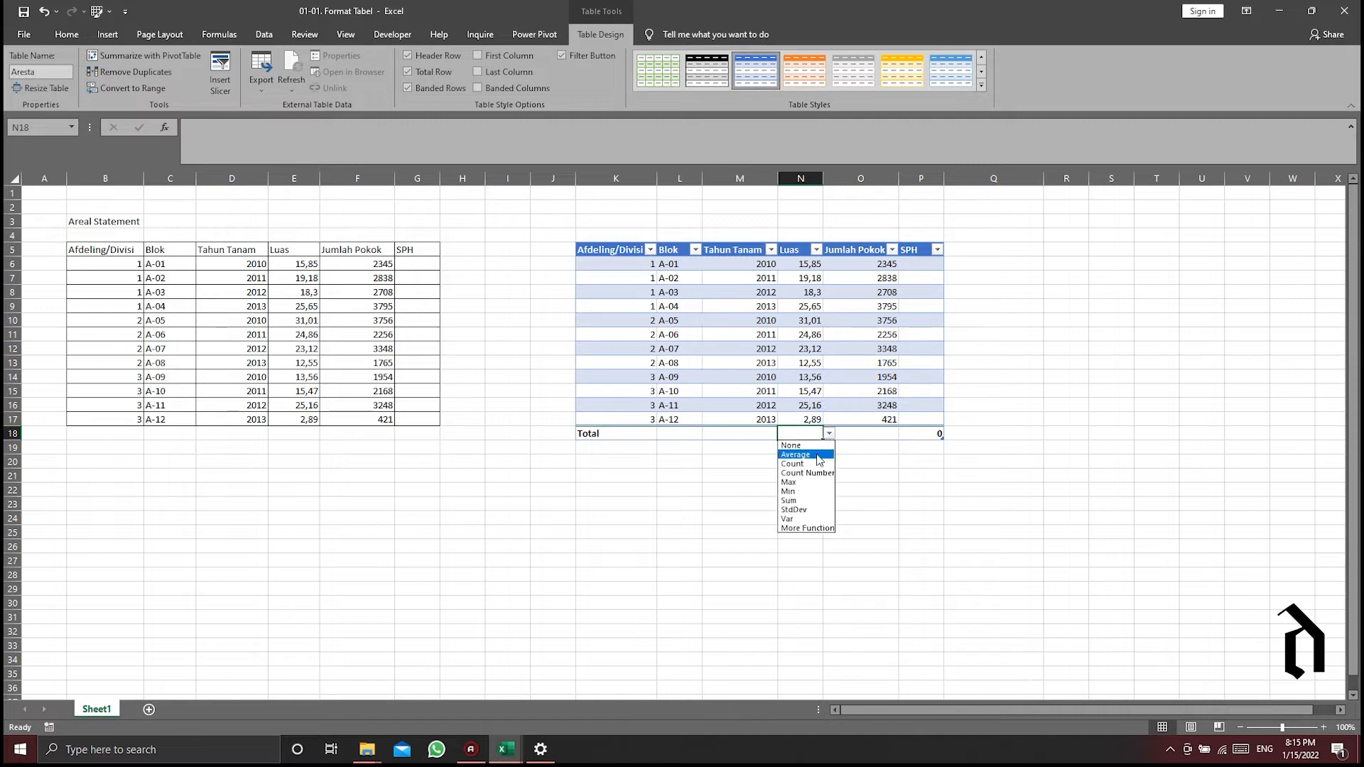
pyautogui.click(824, 462)
pyautogui.click(828, 442)
pyautogui.click(829, 434)
pyautogui.click(815, 433)
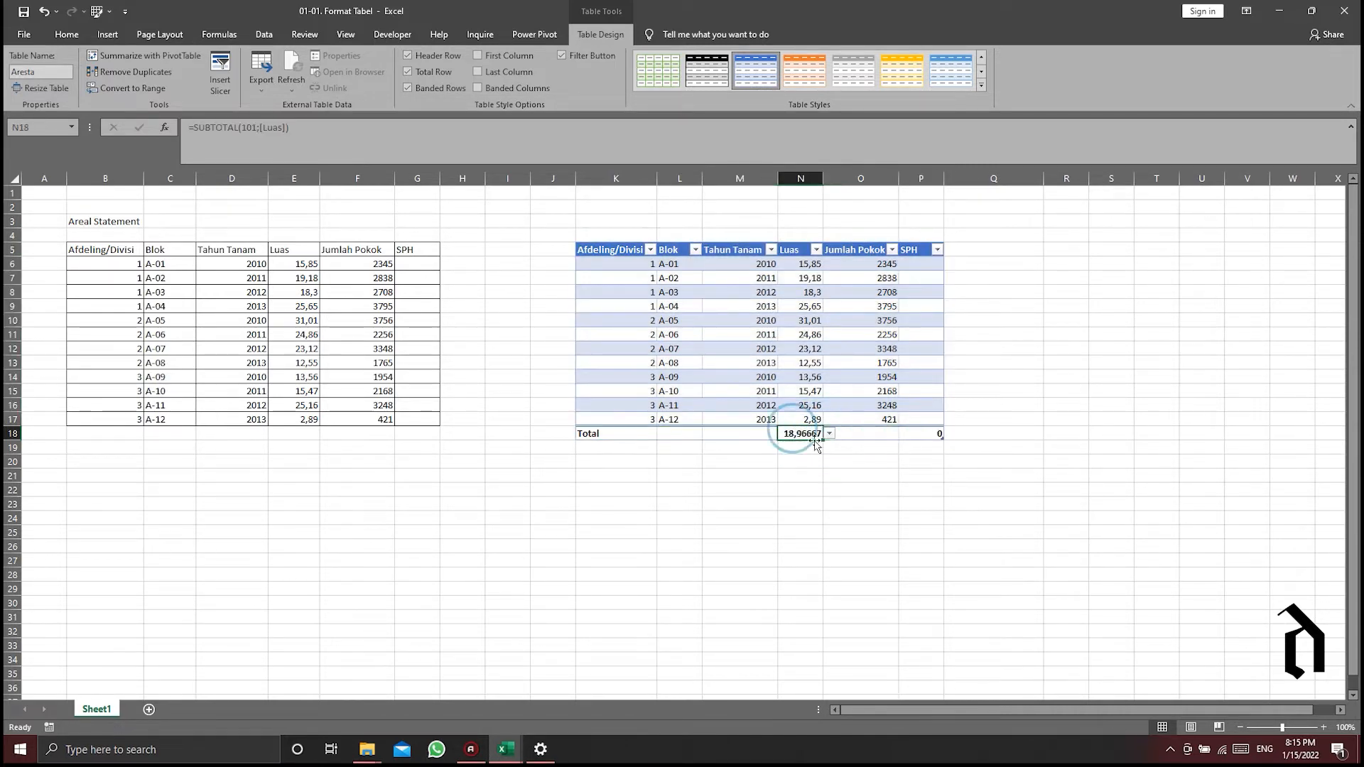
# - Try Max and Min for the Luas column's total, and set it to Sum
pyautogui.click(829, 434)
pyautogui.click(799, 482)
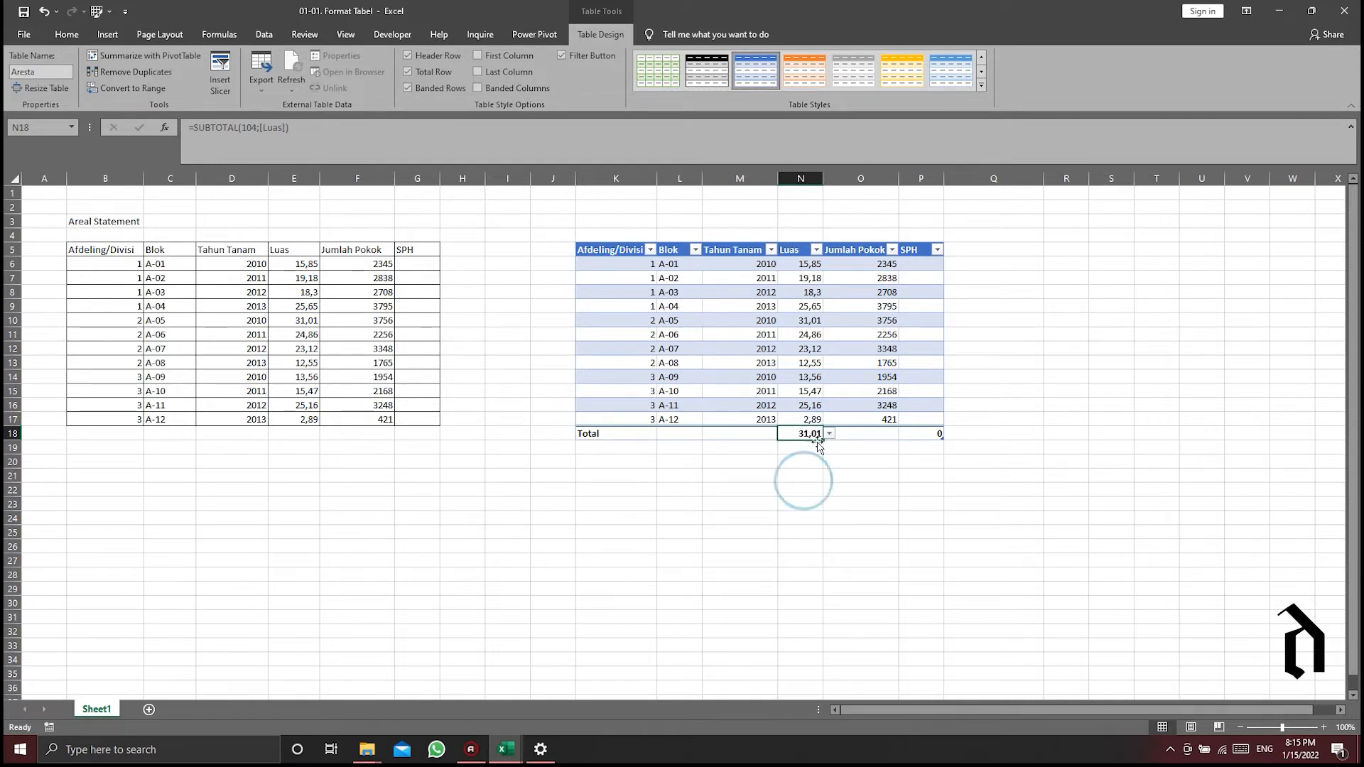
pyautogui.click(829, 434)
pyautogui.click(803, 493)
pyautogui.click(829, 434)
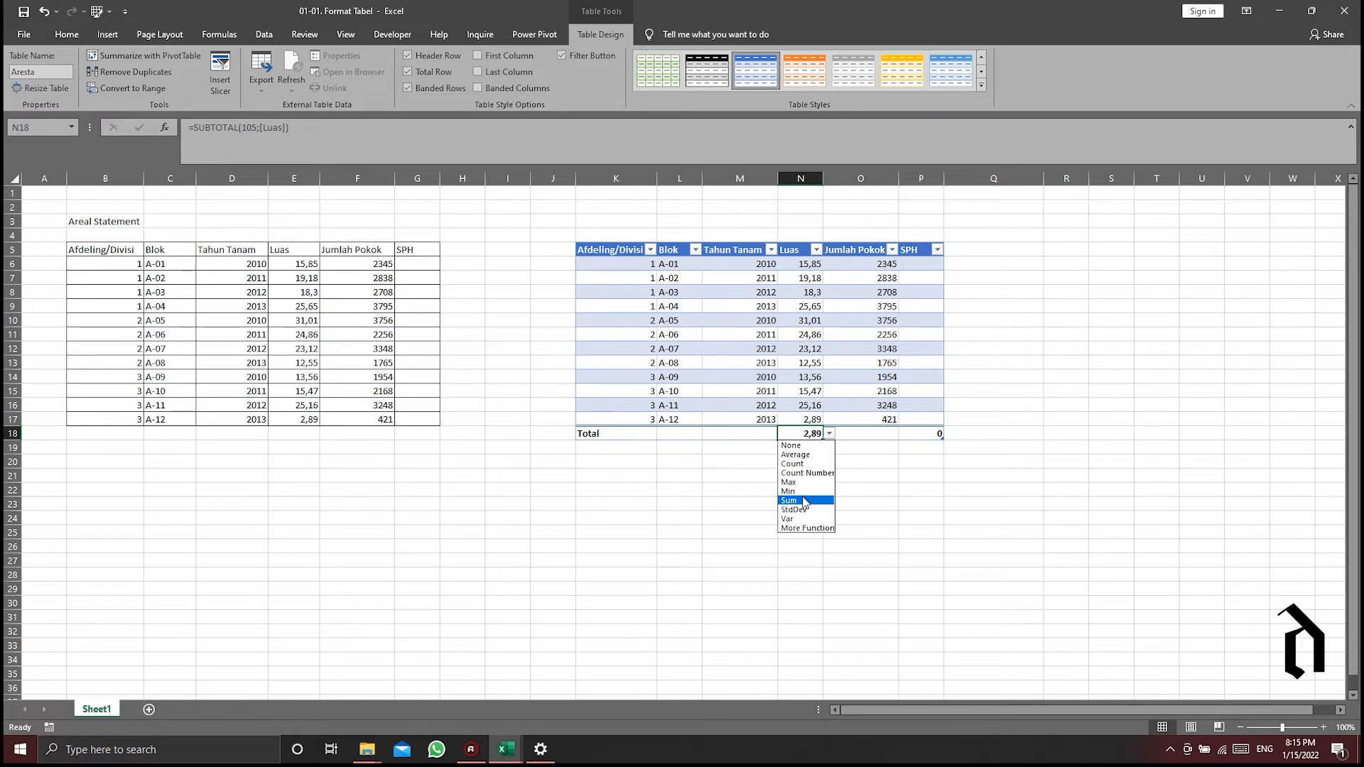
pyautogui.click(803, 501)
# - Set the Jumlah Pokok column's total to Sum, and remove the total row from the table
pyautogui.click(871, 437)
pyautogui.click(903, 435)
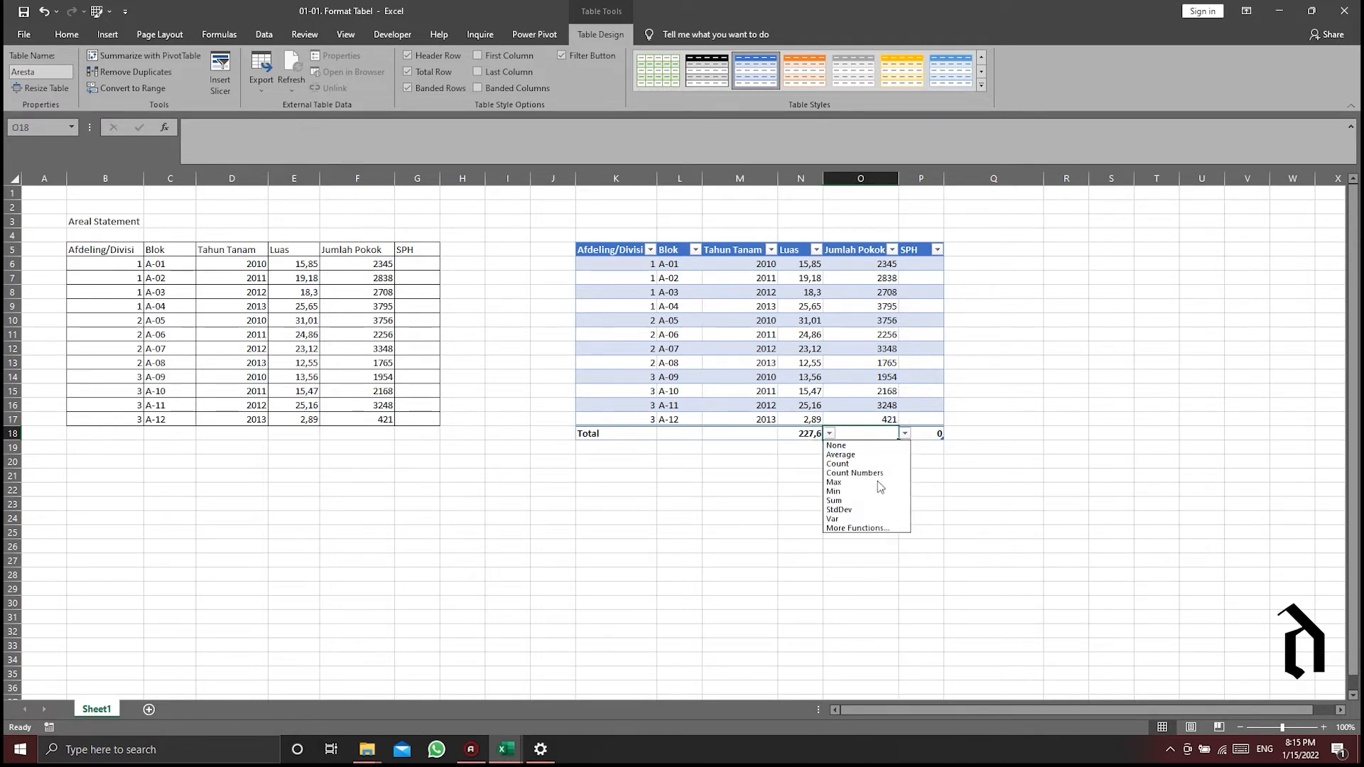
pyautogui.click(853, 501)
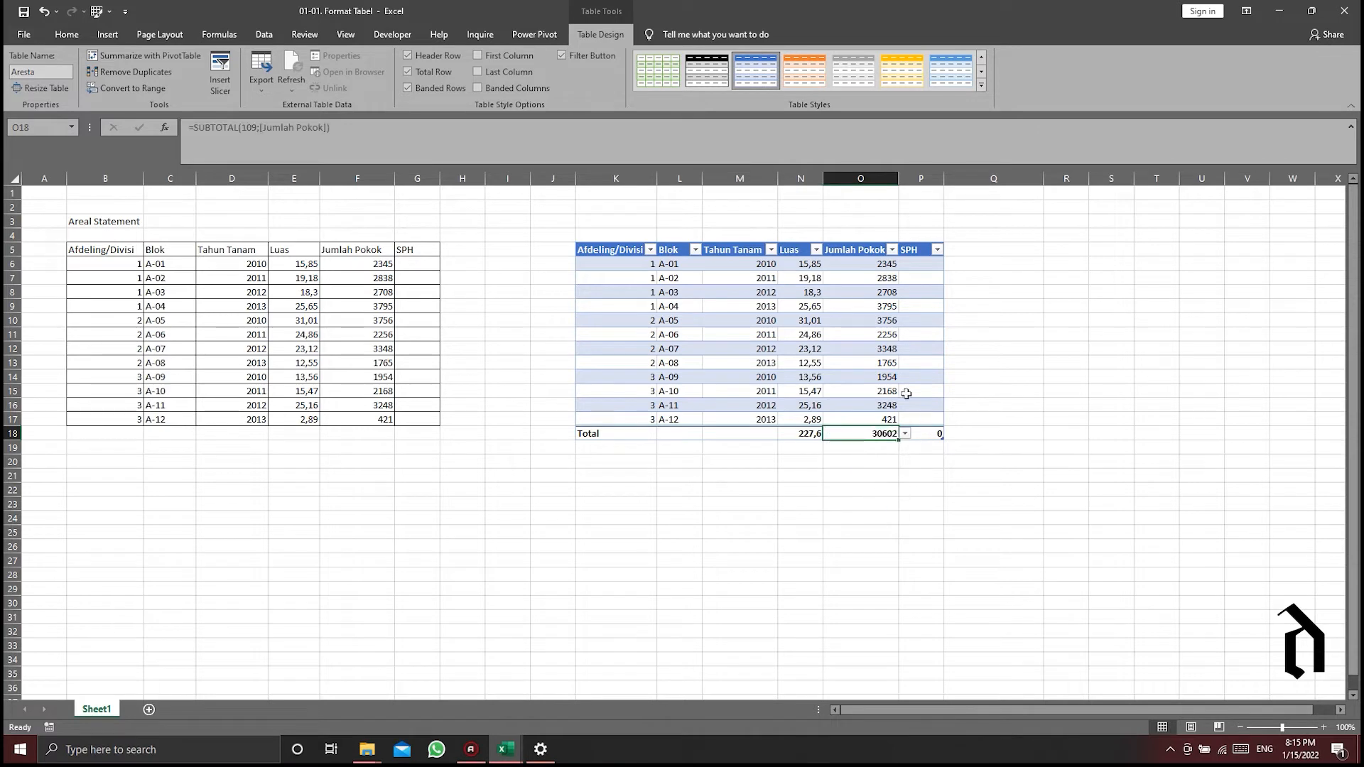
pyautogui.click(918, 346)
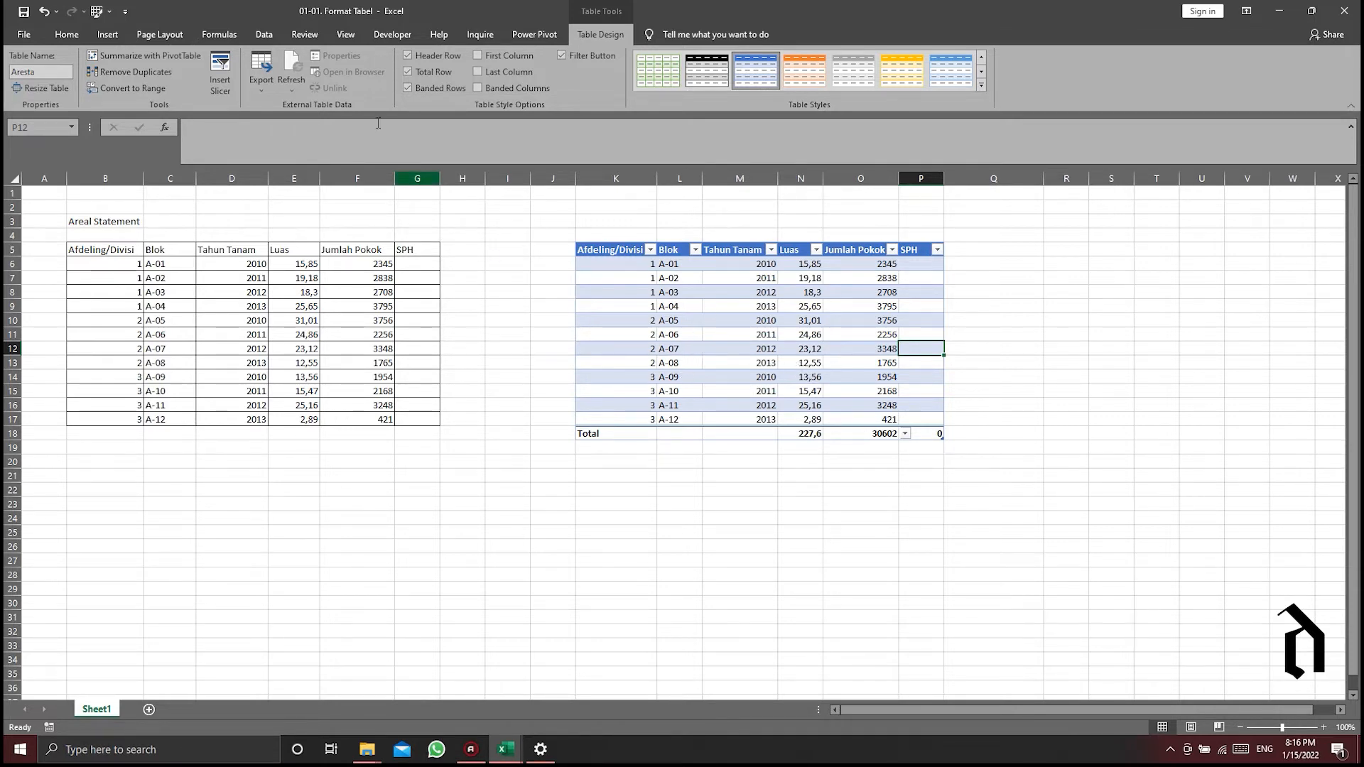
pyautogui.click(415, 71)
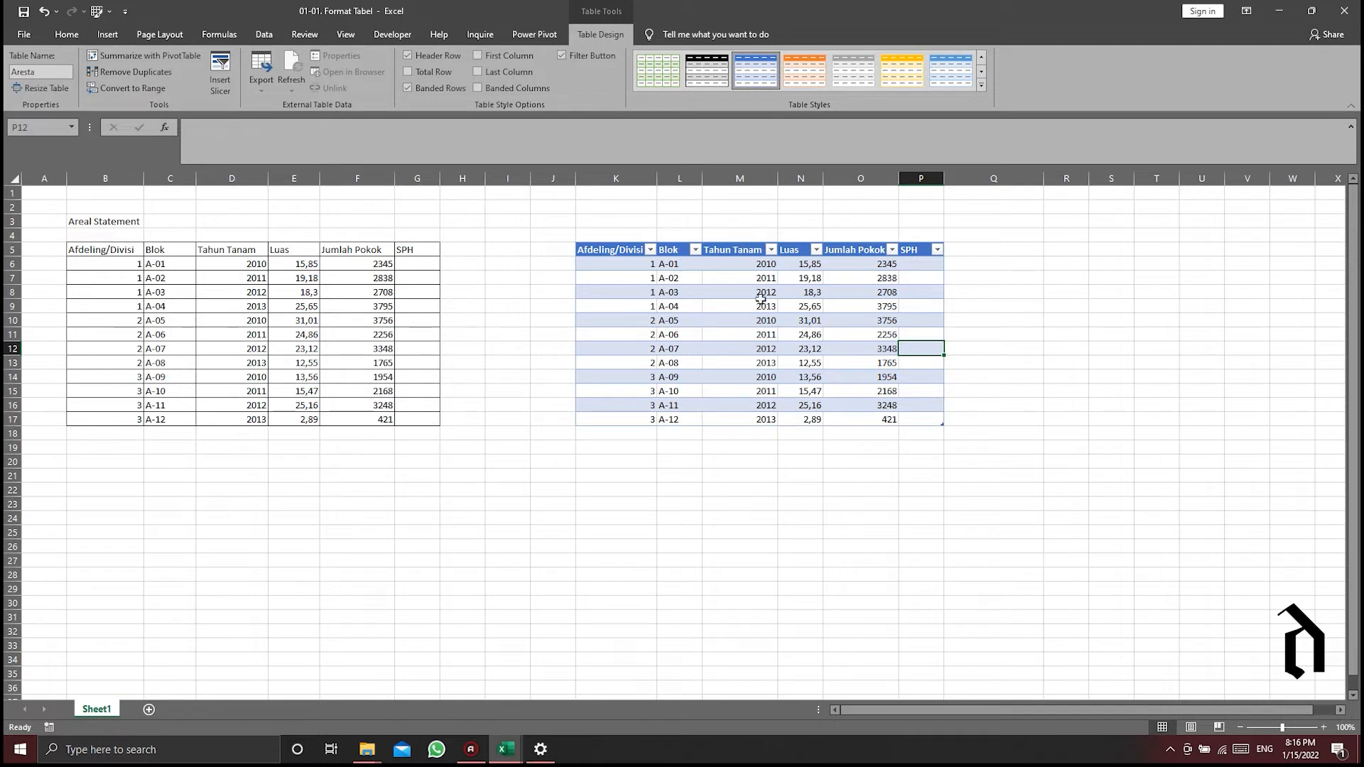
# - Try several styles on the Aresta table, including the black, gray and light blue ones with banded rows
pyautogui.click(659, 78)
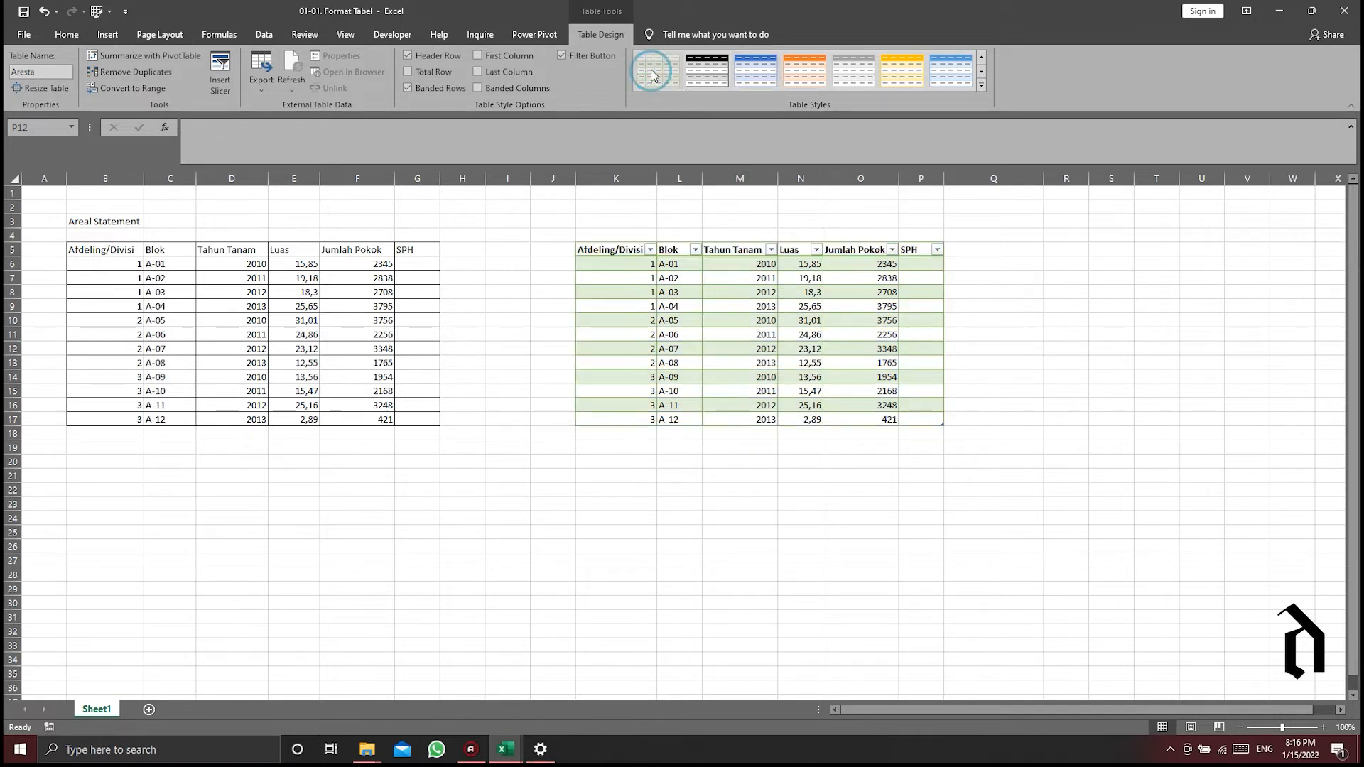
pyautogui.click(756, 73)
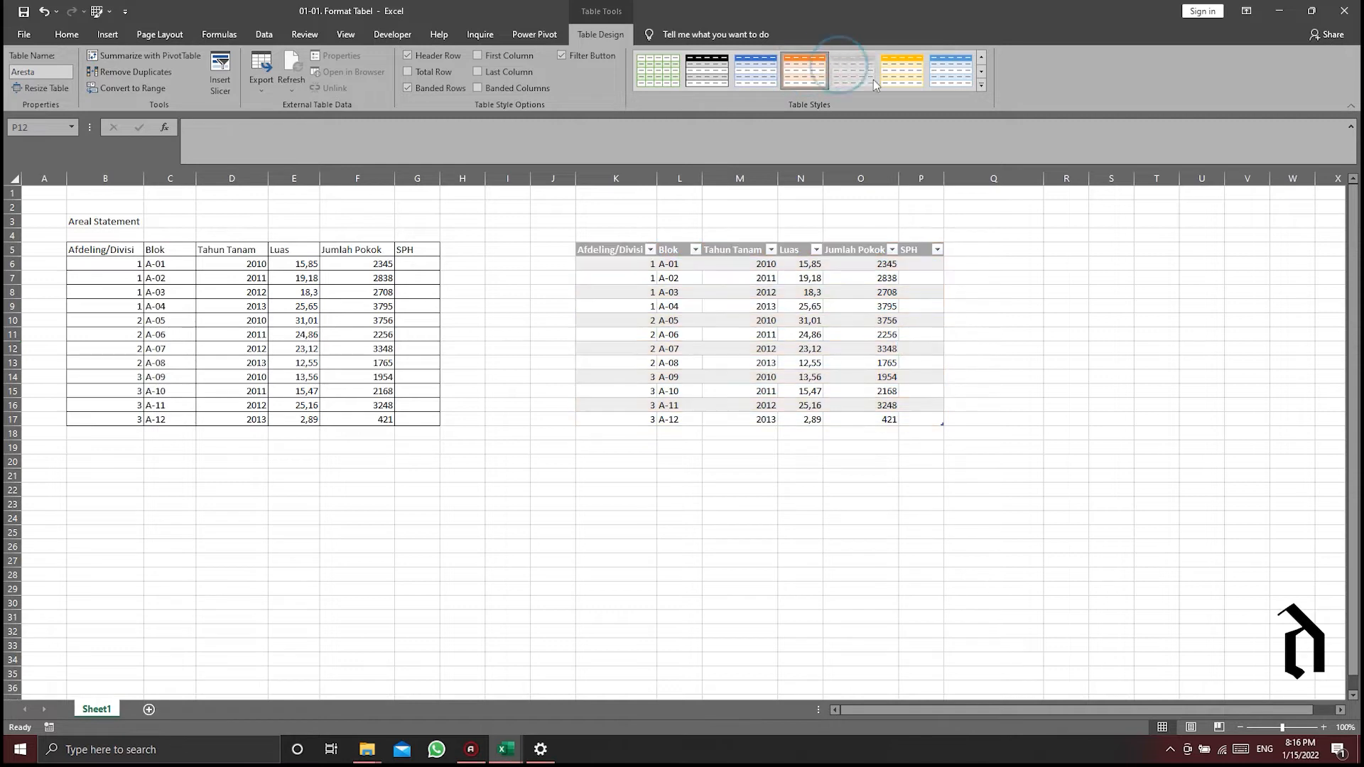
pyautogui.click(980, 73)
pyautogui.click(981, 72)
pyautogui.click(980, 72)
pyautogui.click(980, 60)
pyautogui.click(980, 60)
pyautogui.click(980, 59)
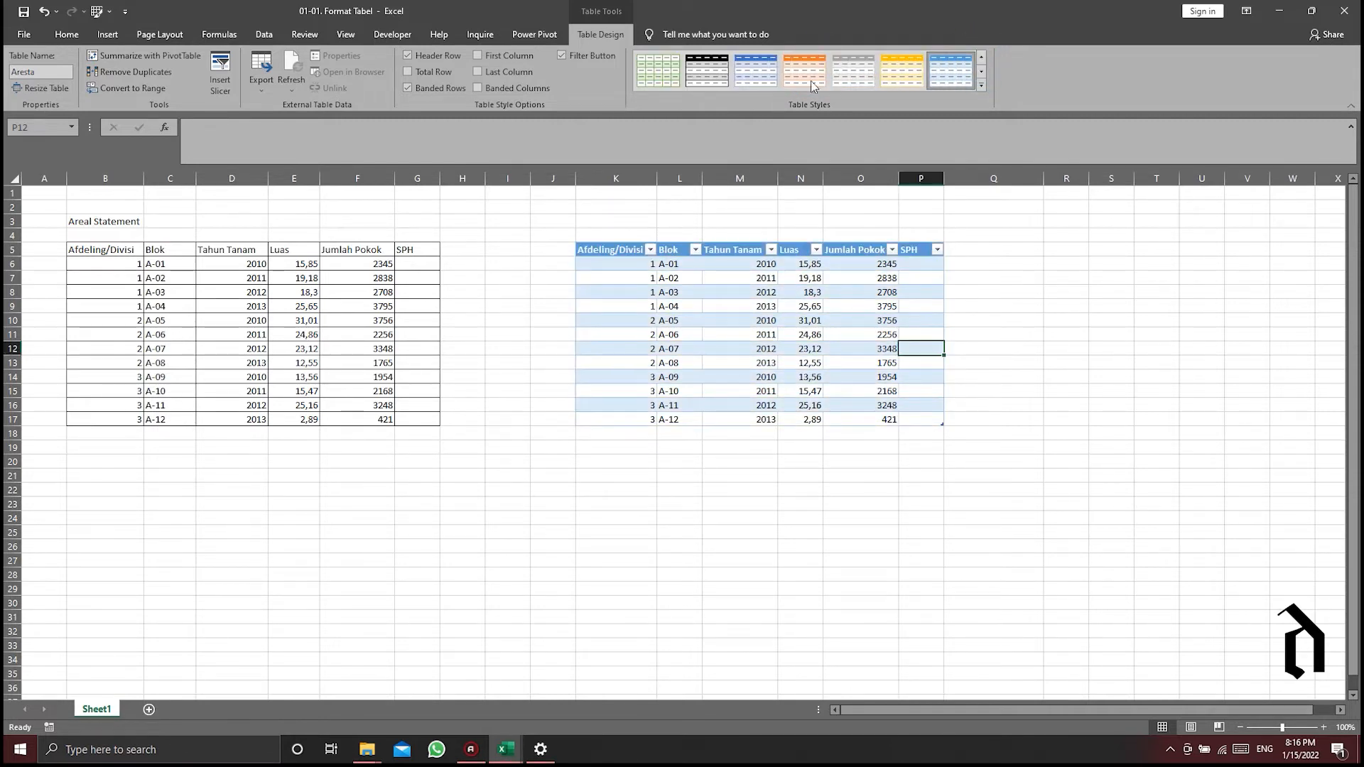
pyautogui.click(980, 69)
pyautogui.click(980, 69)
pyautogui.click(980, 58)
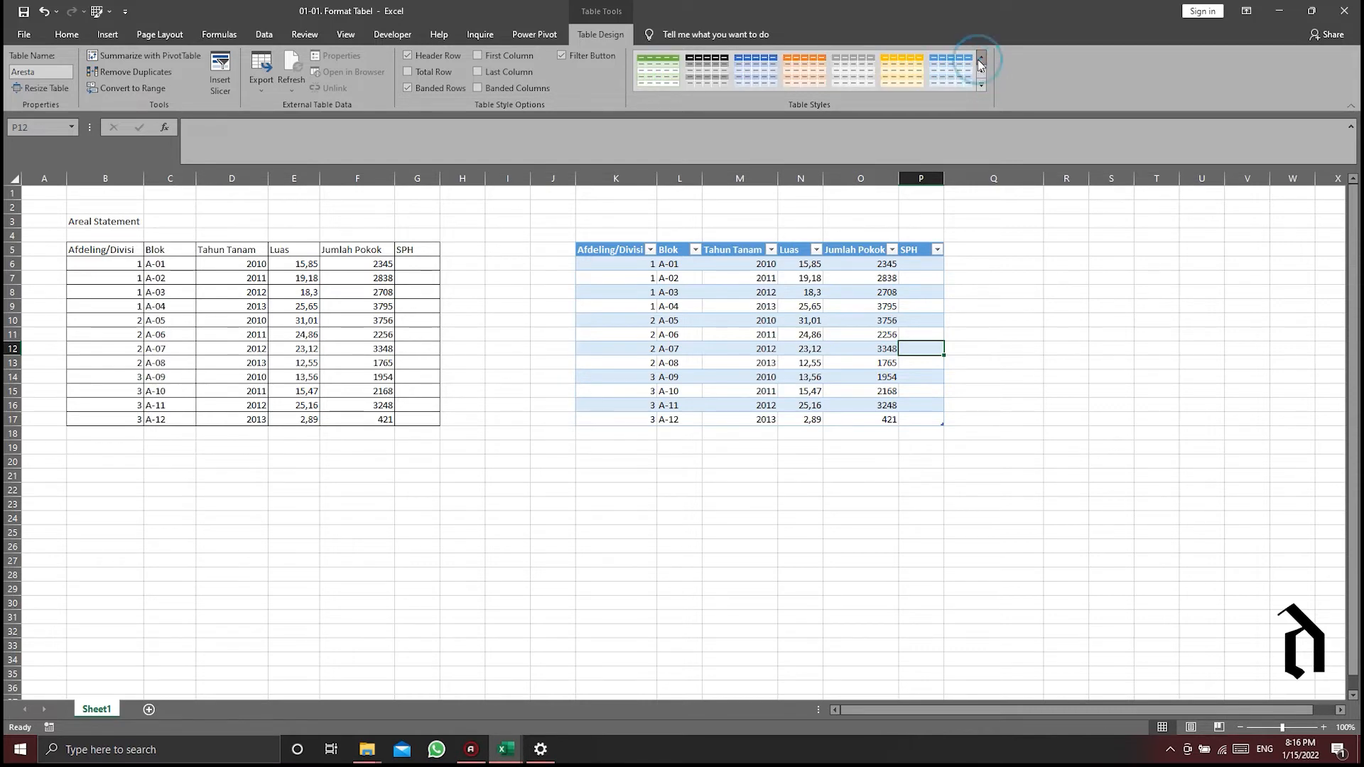
# - Compare the blue and light blue table styles, and apply the blue style that shades every row in alternating tones
pyautogui.click(771, 81)
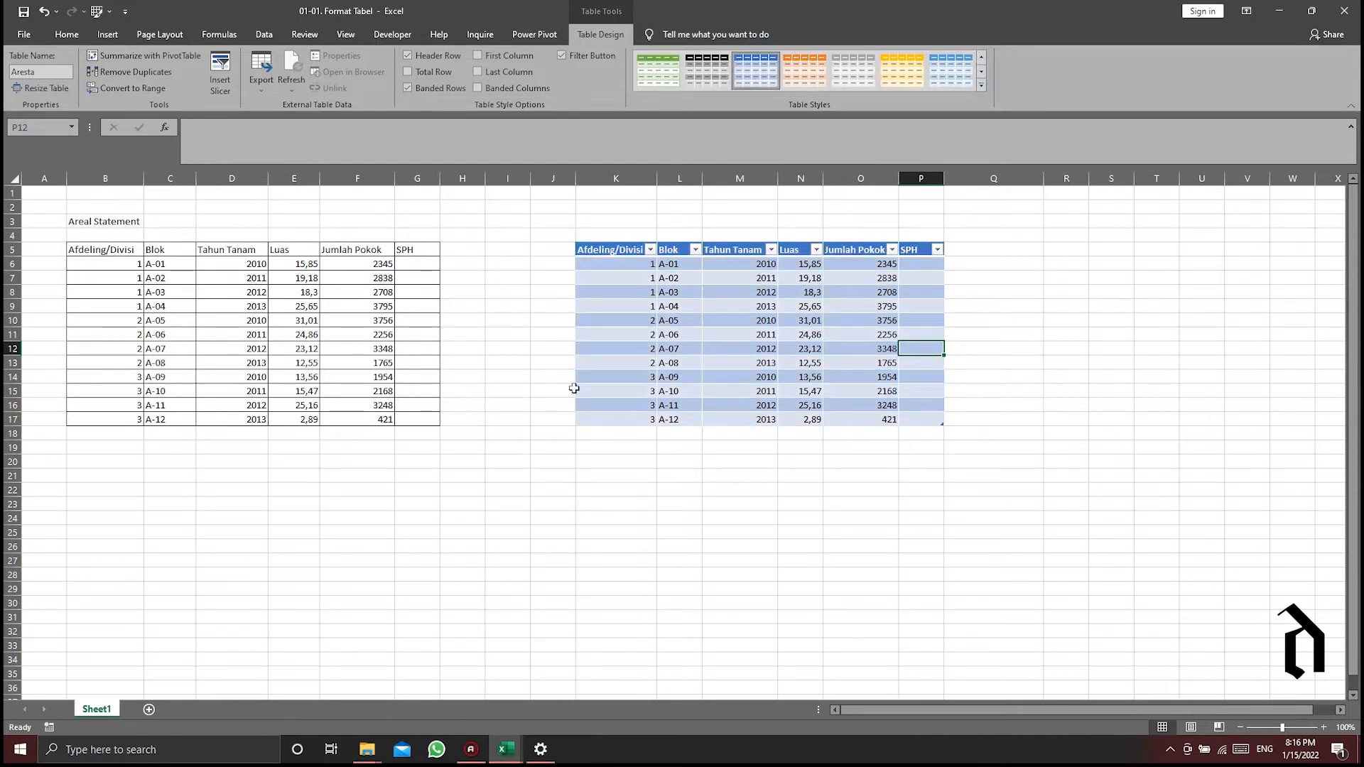
pyautogui.click(950, 71)
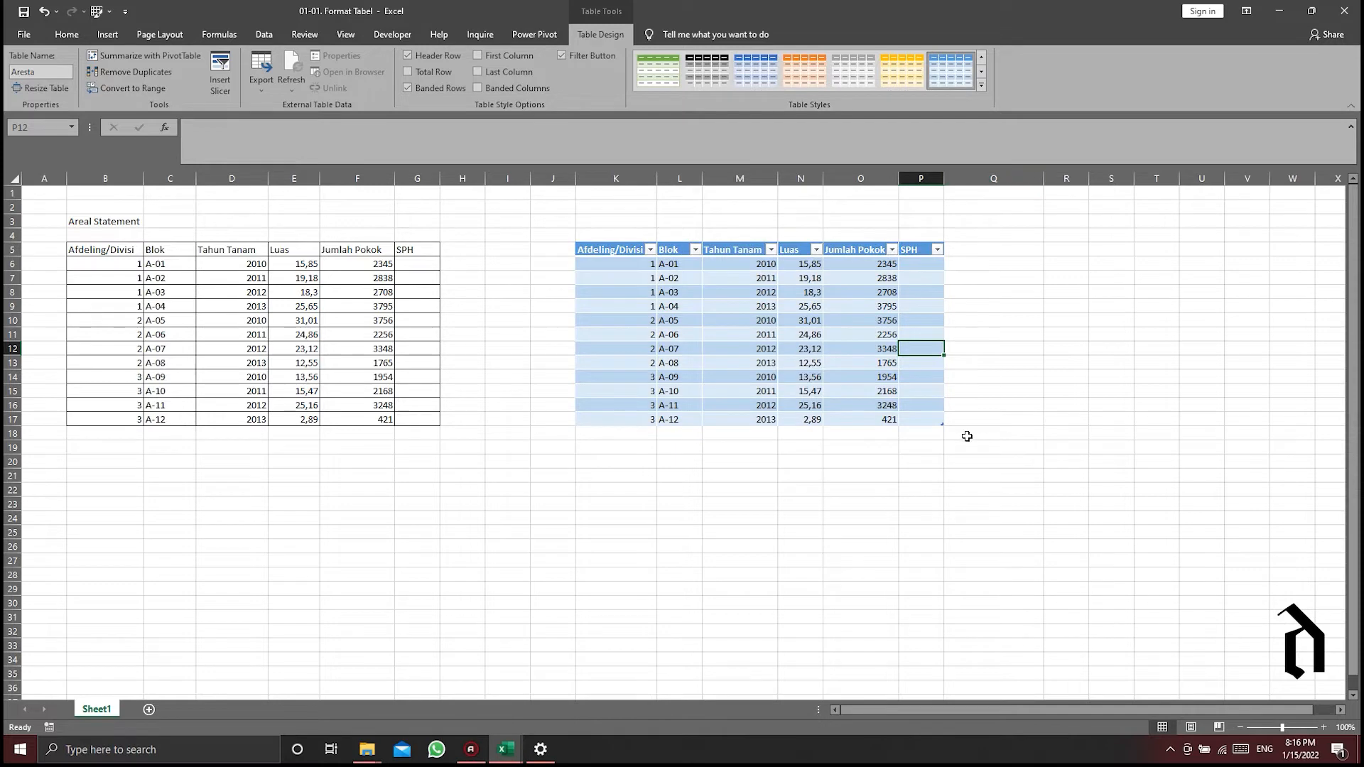
pyautogui.click(979, 59)
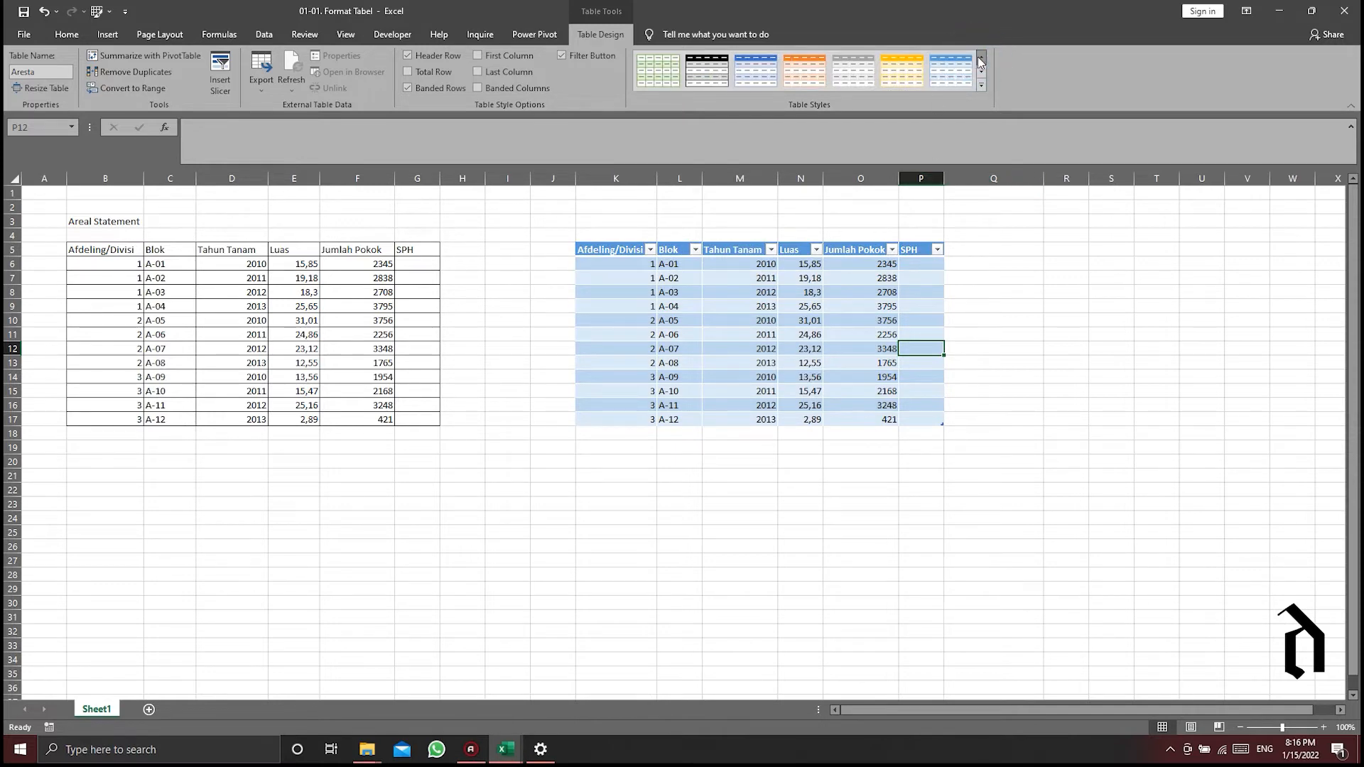
pyautogui.click(756, 72)
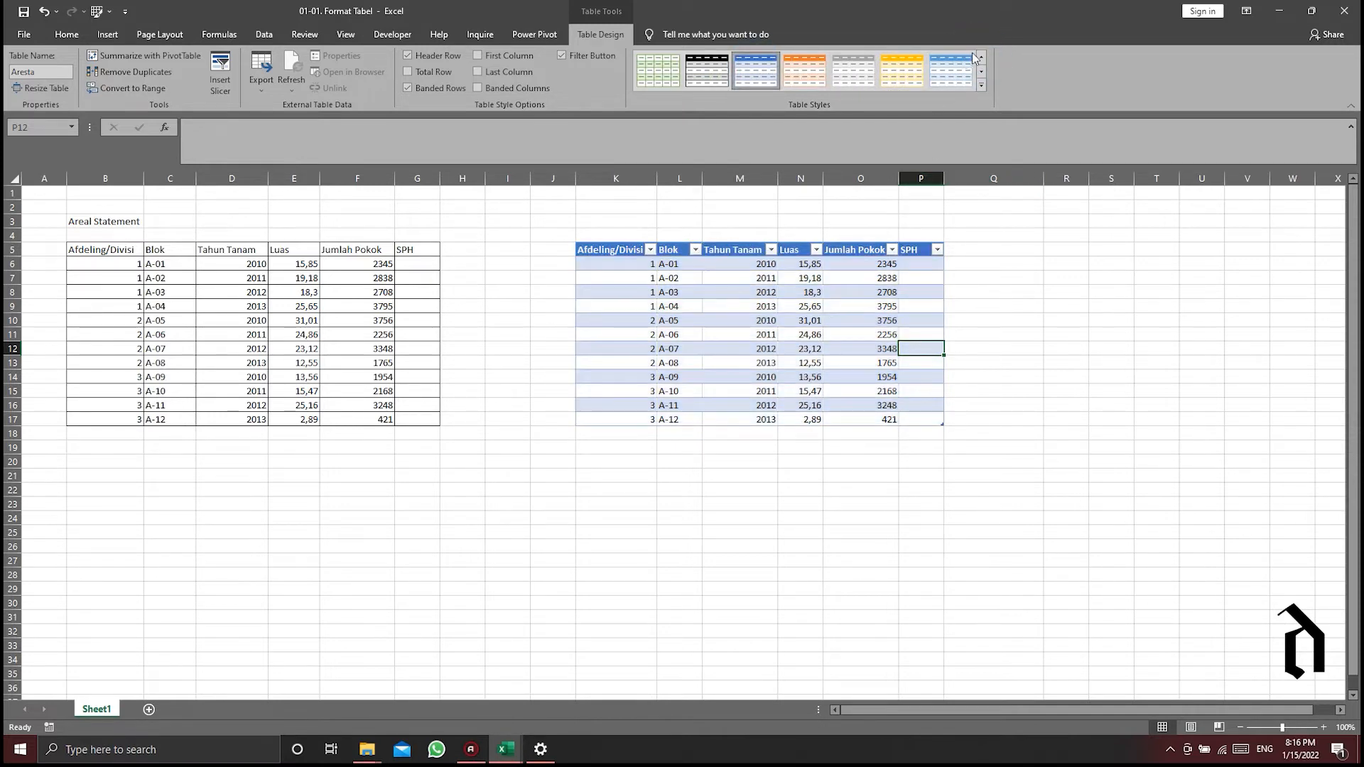
pyautogui.click(980, 66)
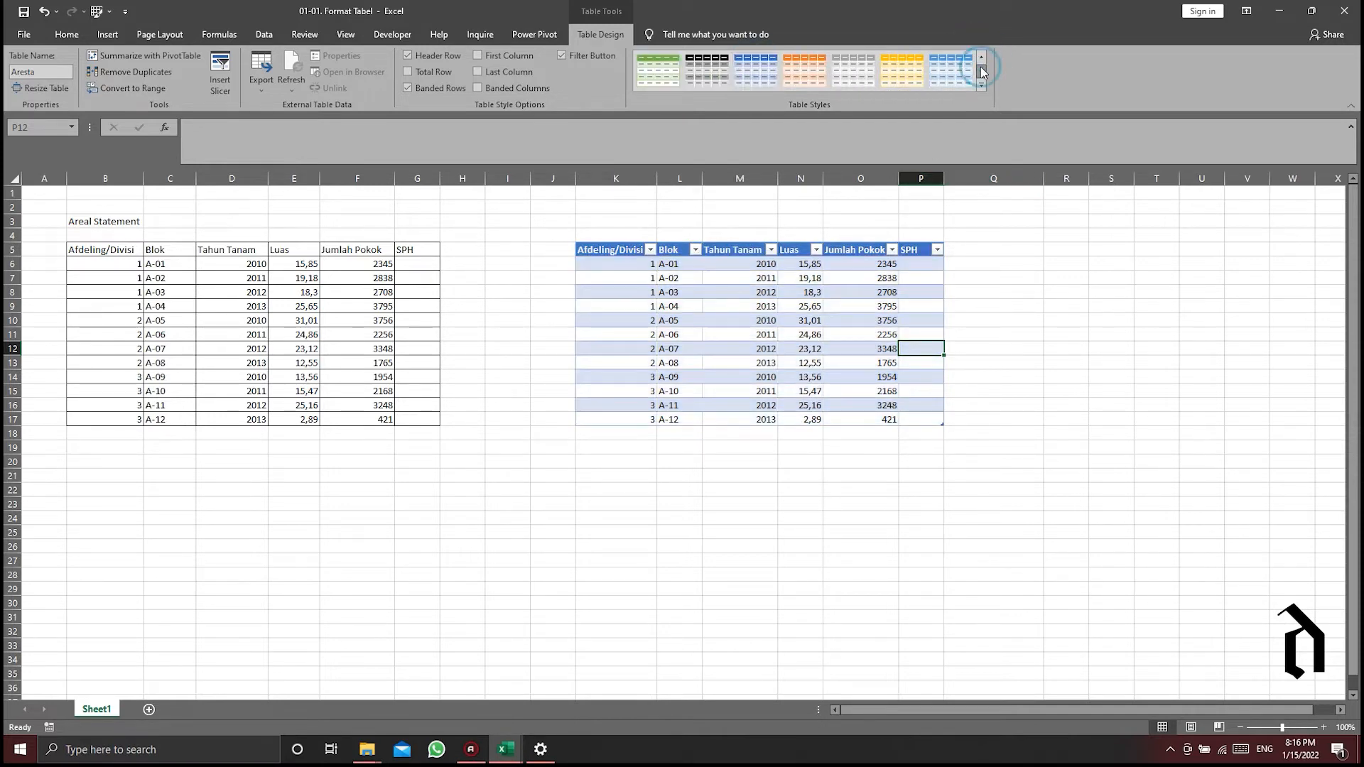
pyautogui.click(753, 75)
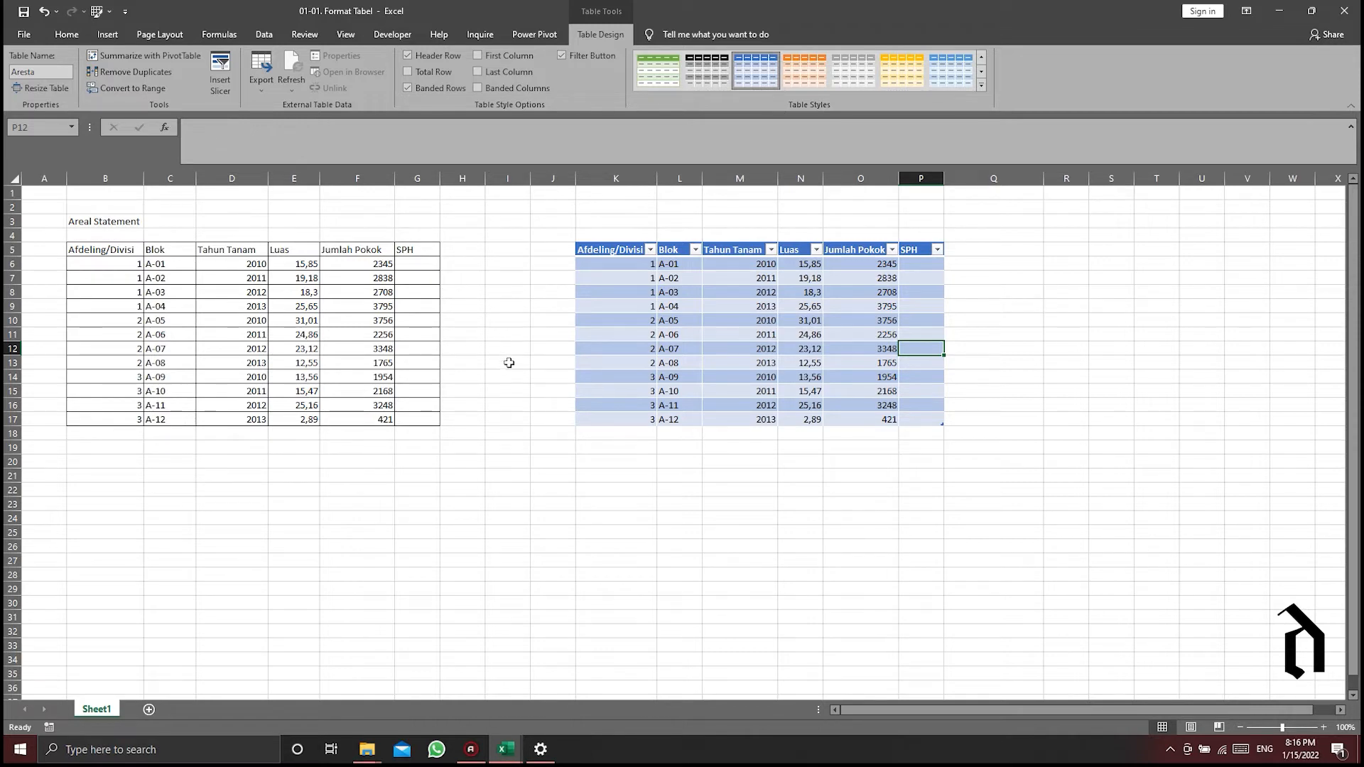
# - Calculate SPH for block A-01 of the plain range by entering =F6/E6 in cell G6
pyautogui.click(913, 258)
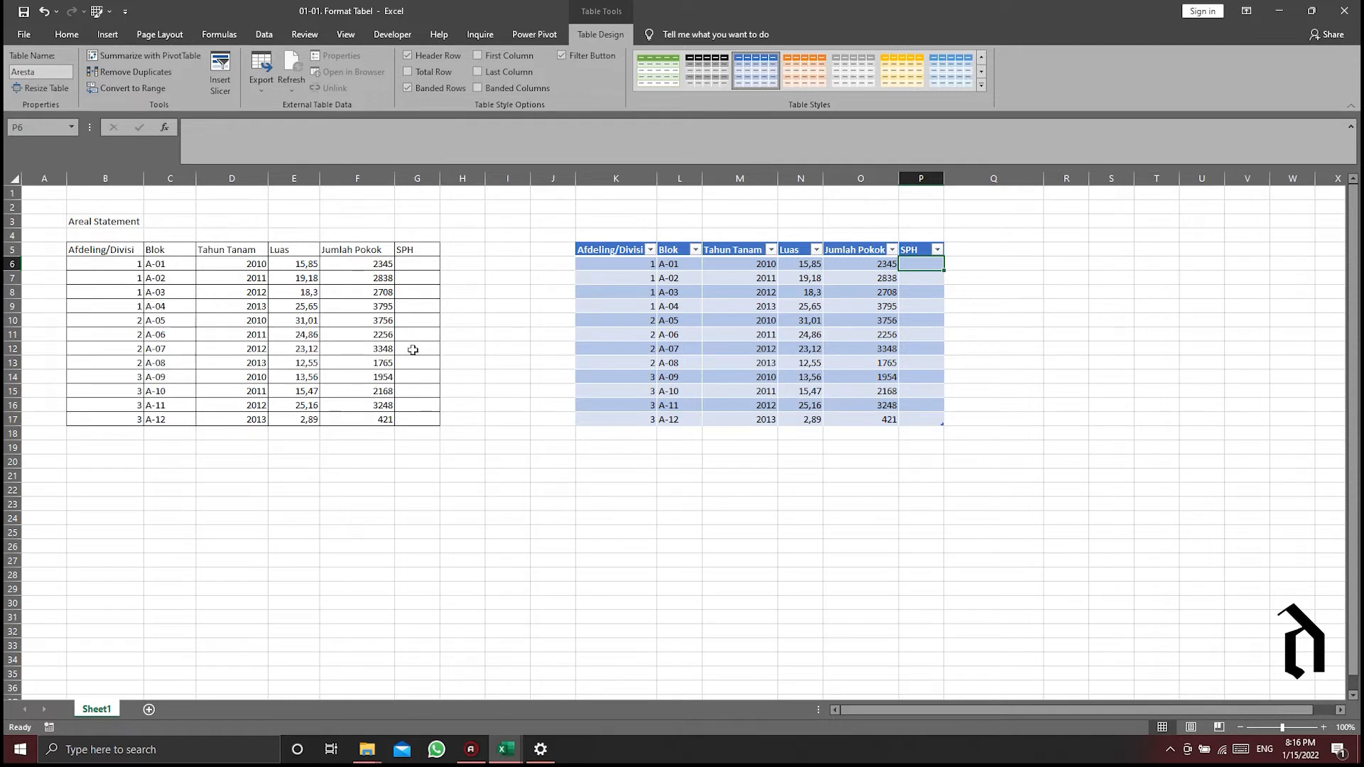
pyautogui.click(412, 268)
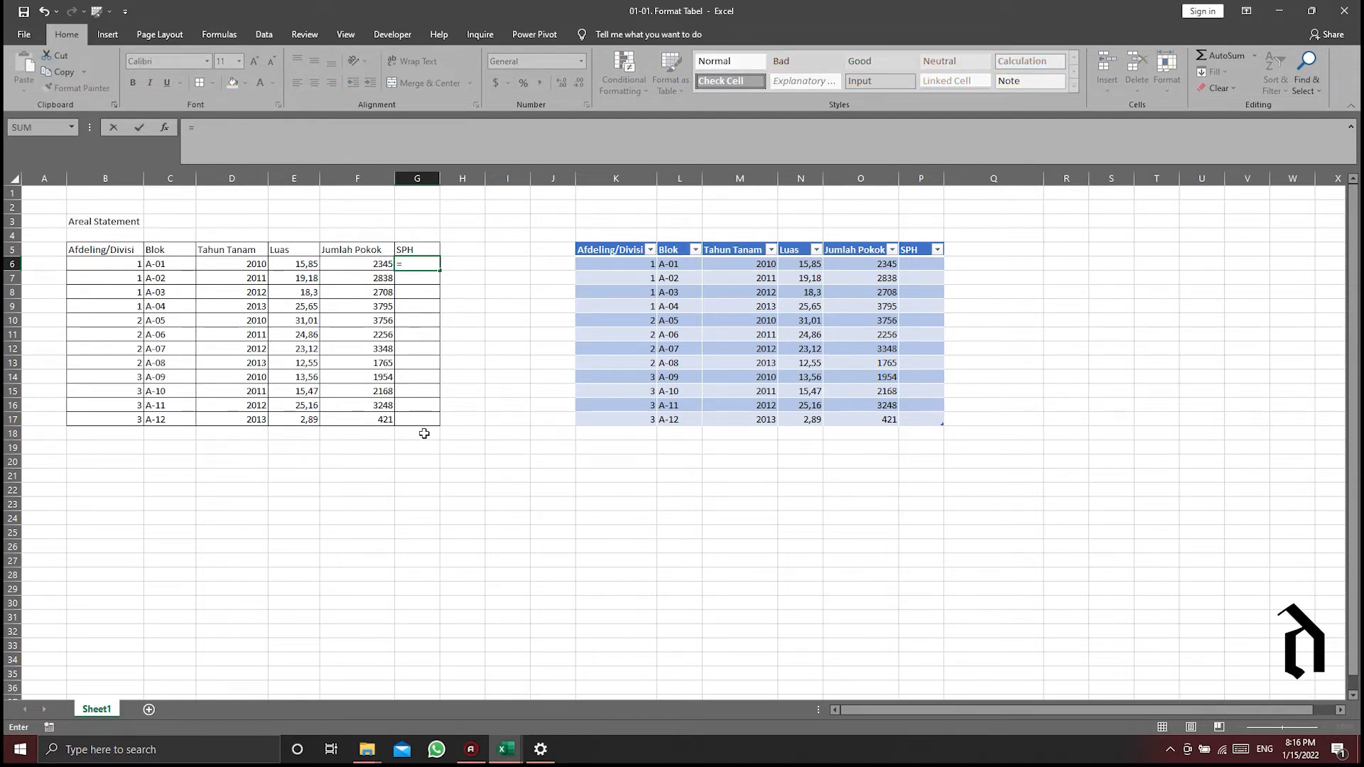
pyautogui.click(352, 263)
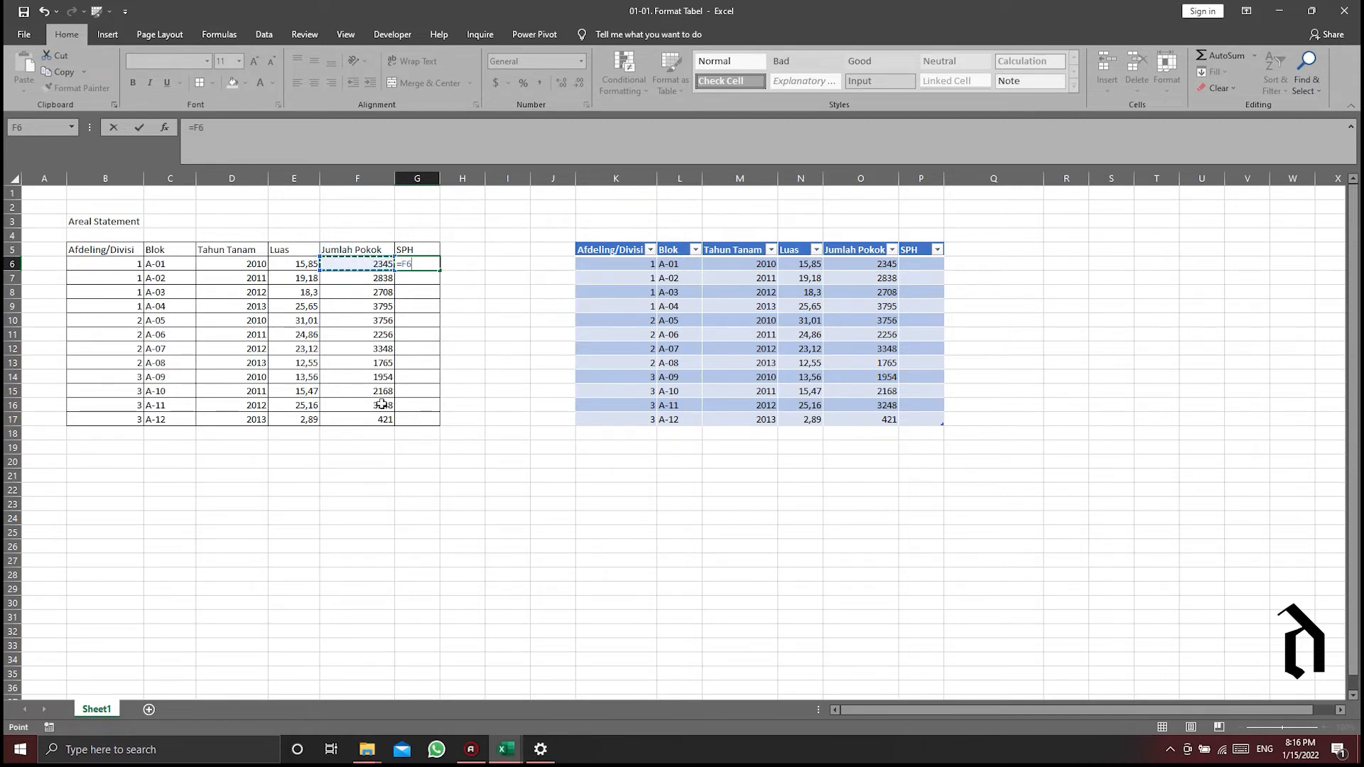
pyautogui.write('/')
pyautogui.click(288, 268)
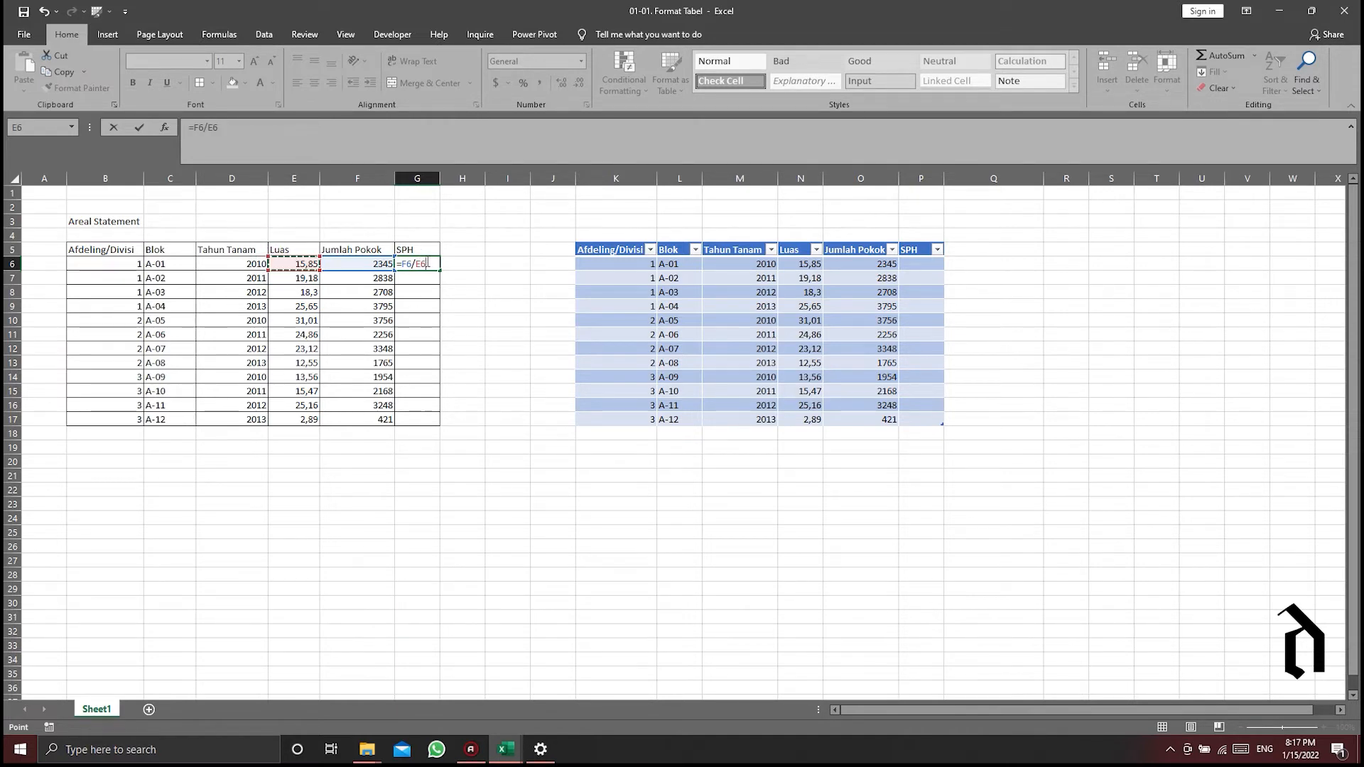
pyautogui.moveTo(427, 264); pyautogui.dragTo(406, 263)
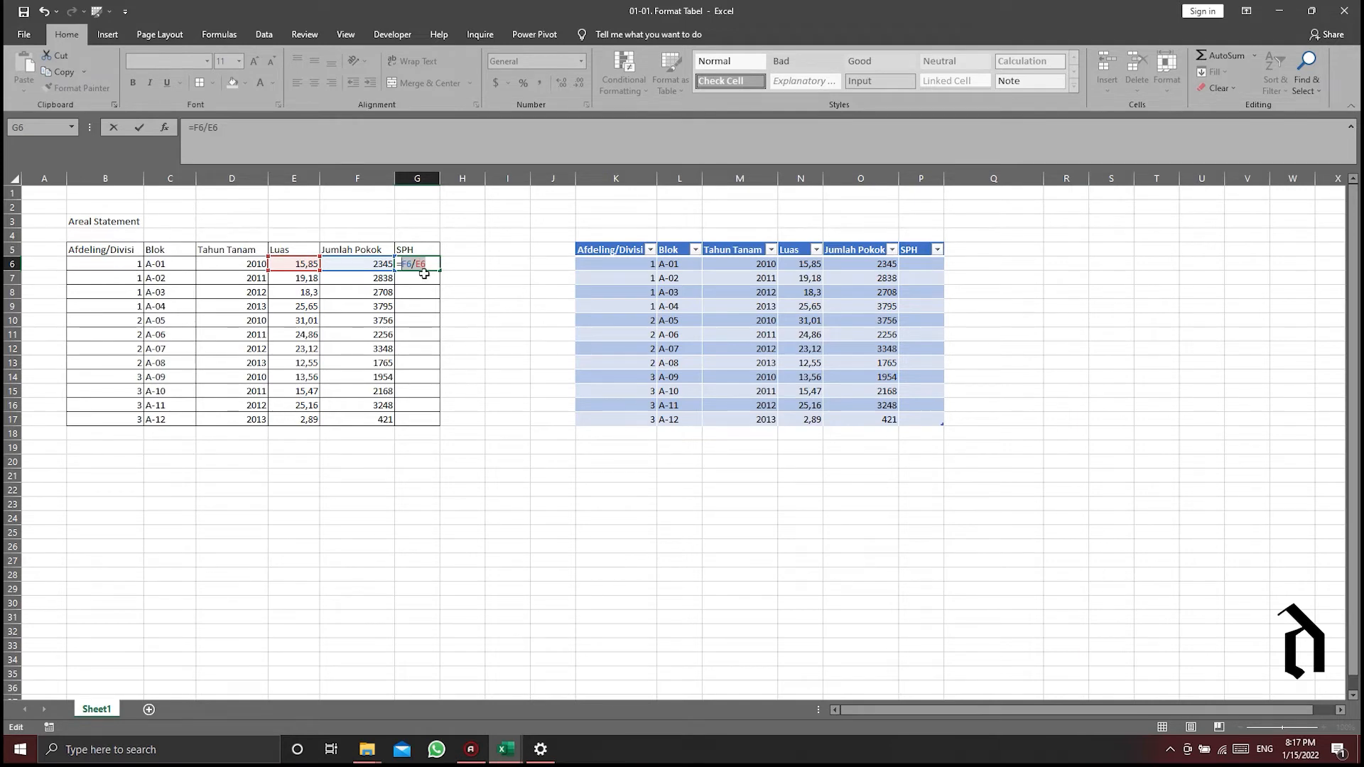
pyautogui.press('Return')
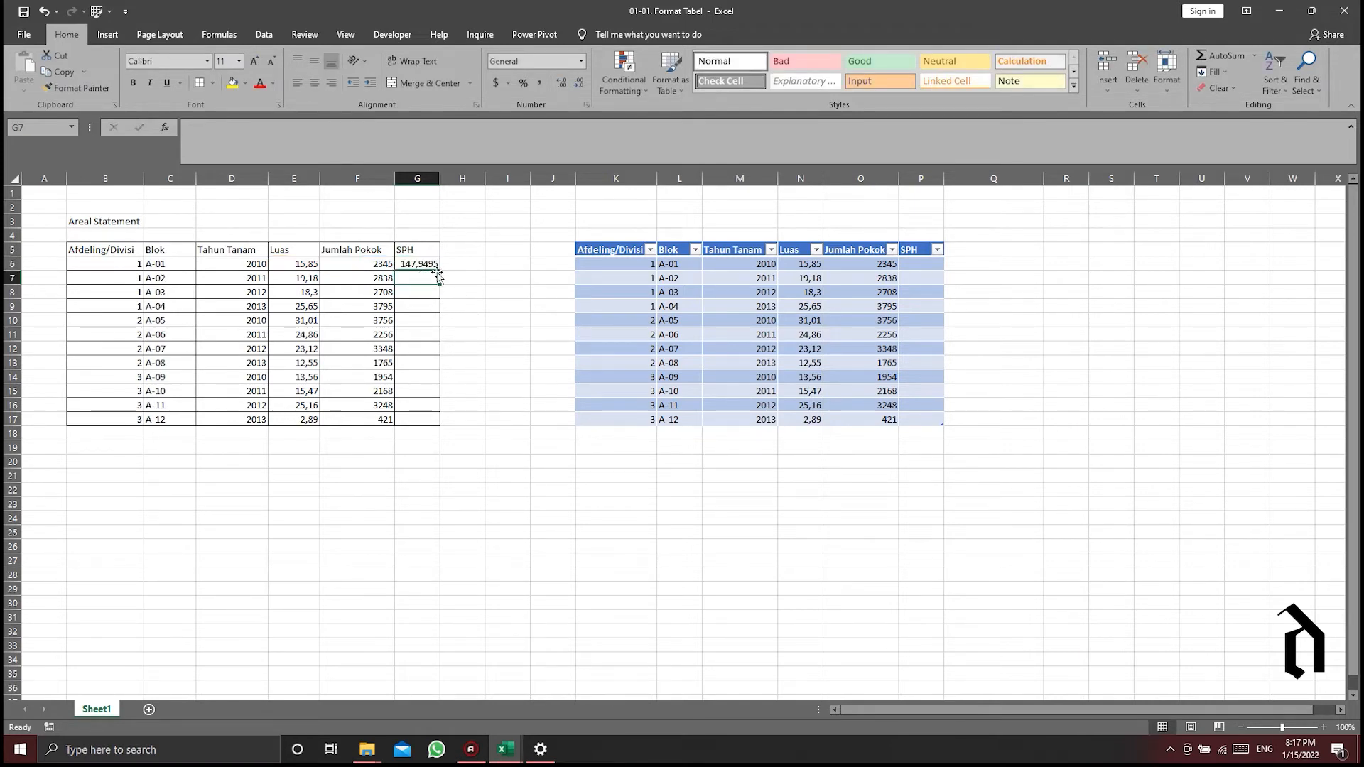
# - Fill the SPH formula from G6 down through G17 in the plain range
pyautogui.click(416, 263)
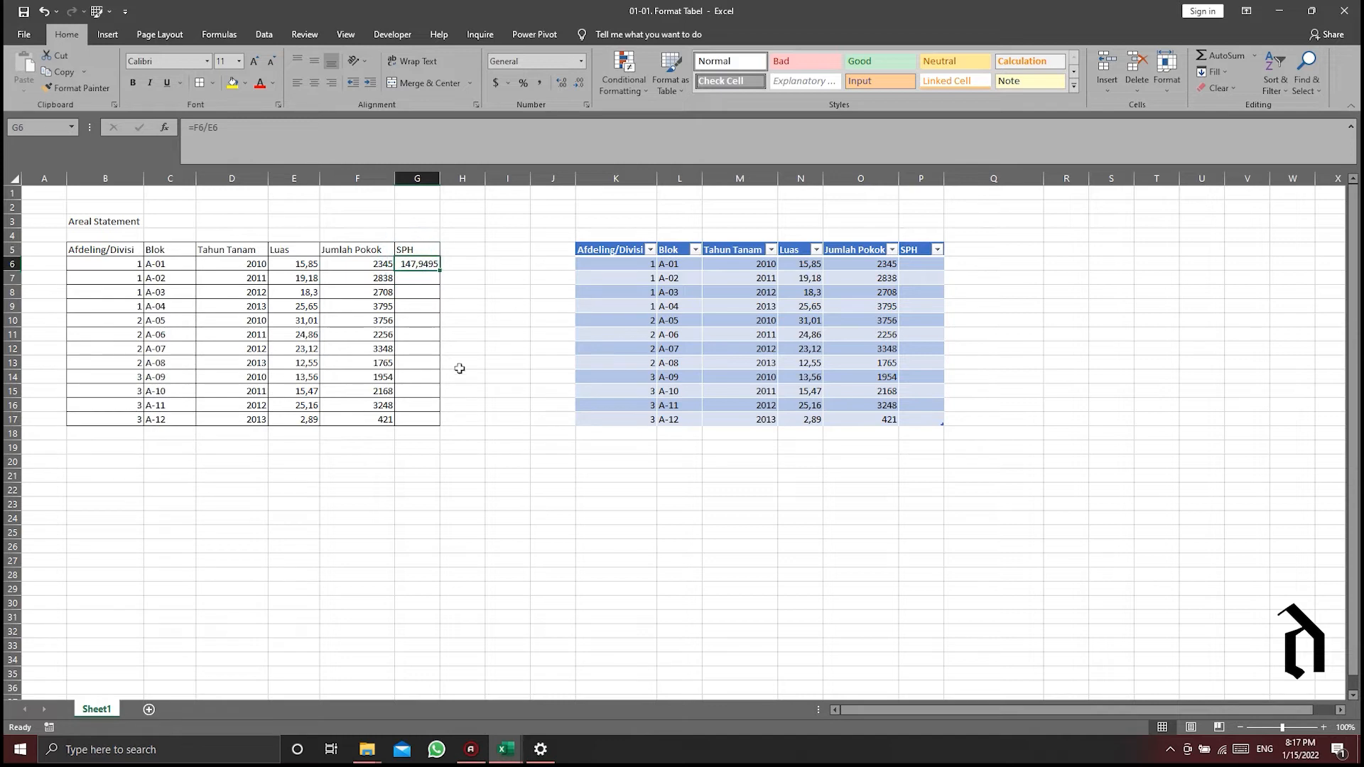
pyautogui.moveTo(413, 275); pyautogui.dragTo(417, 420)
pyautogui.click(406, 264)
pyautogui.moveTo(439, 267); pyautogui.dragTo(445, 426)
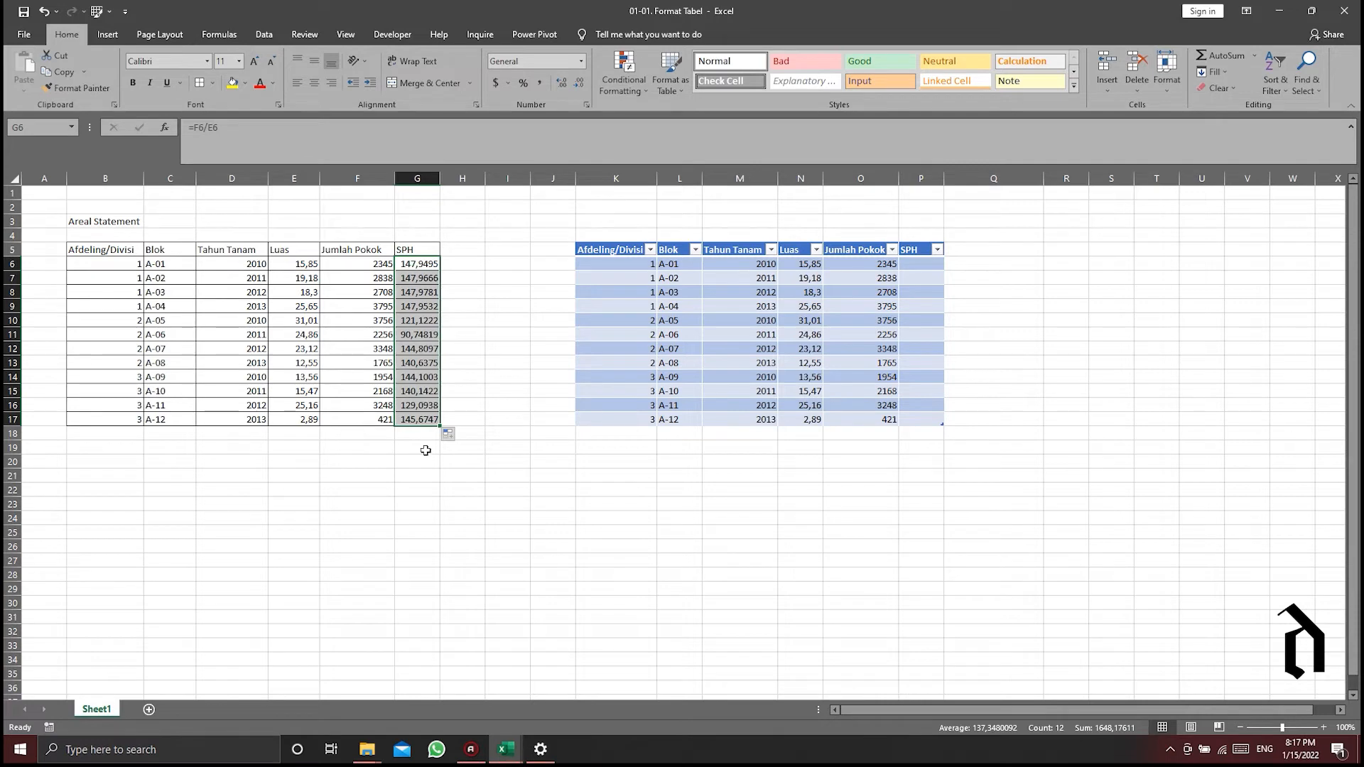
pyautogui.moveTo(414, 265); pyautogui.dragTo(419, 377)
pyautogui.click(414, 429)
pyautogui.moveTo(414, 264); pyautogui.dragTo(419, 422)
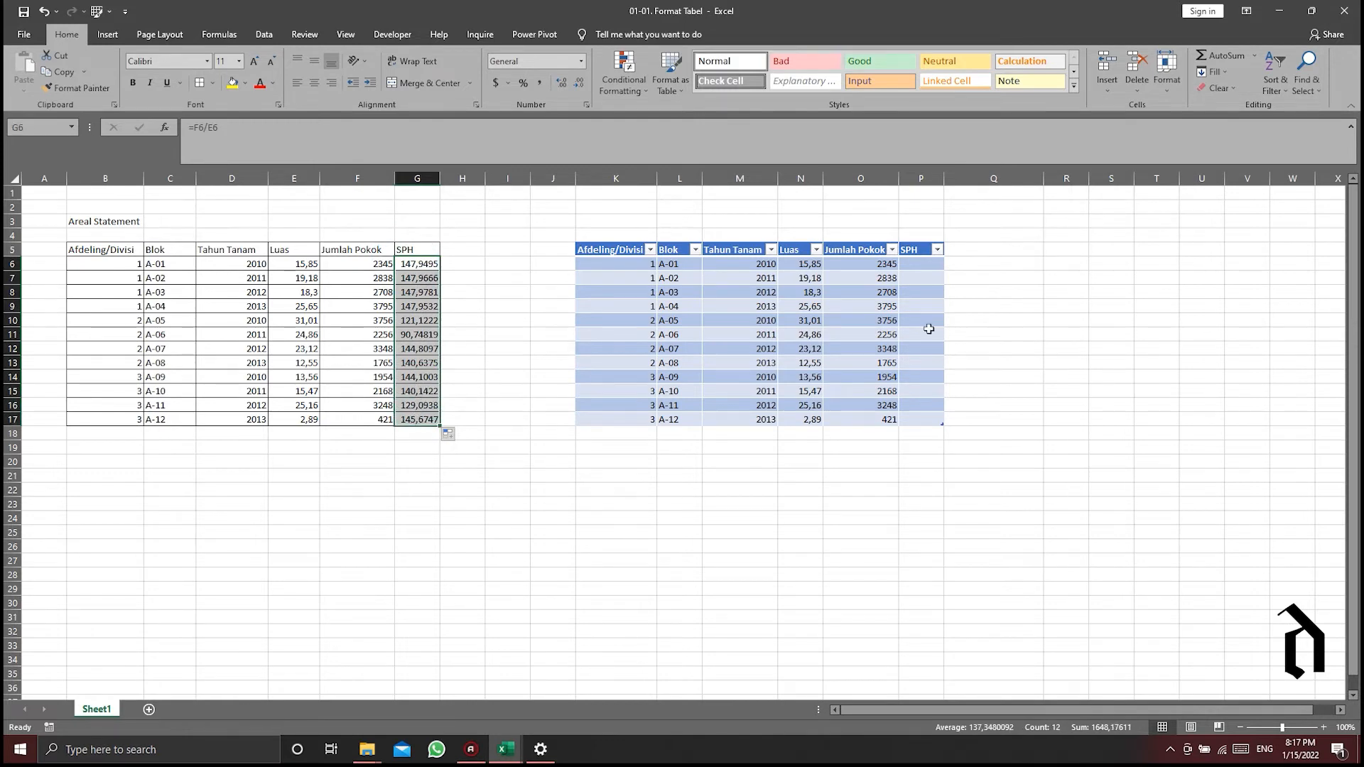
pyautogui.click(929, 264)
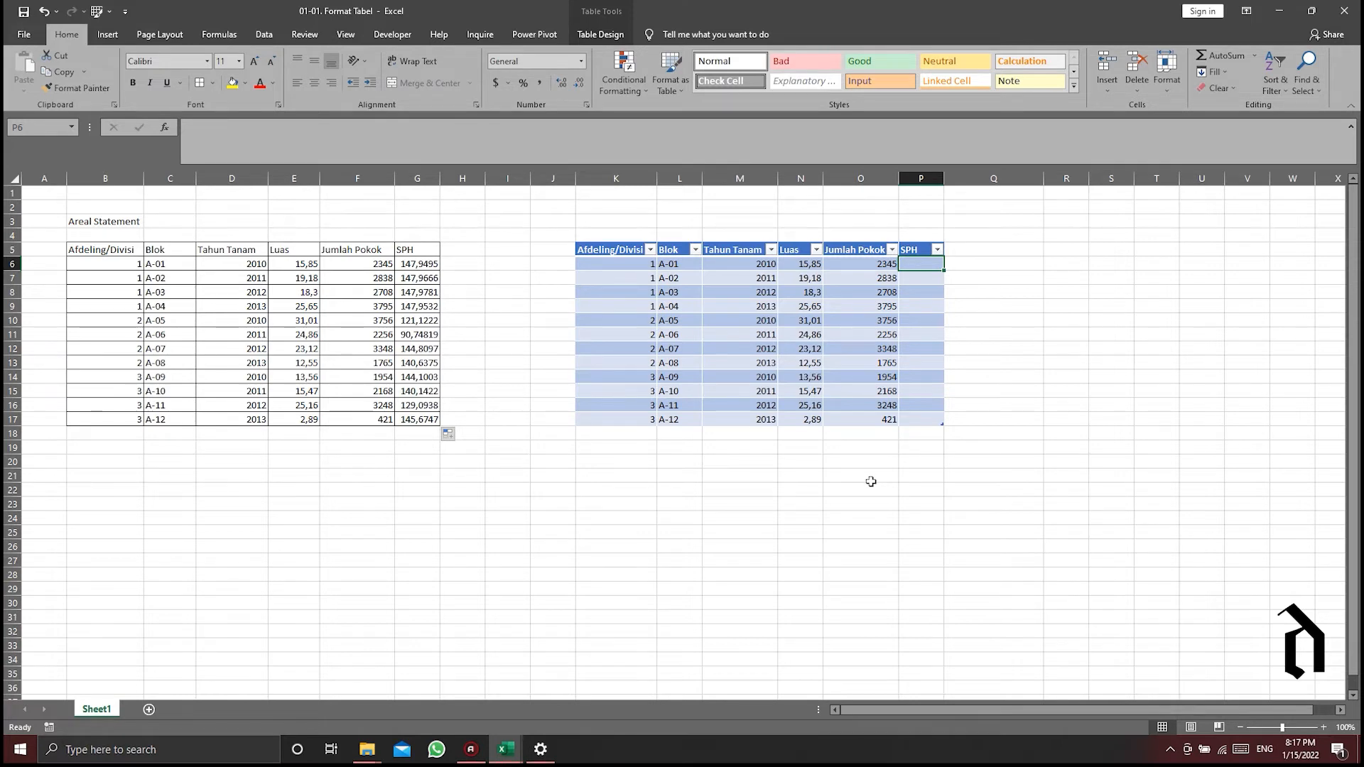
pyautogui.write('=')
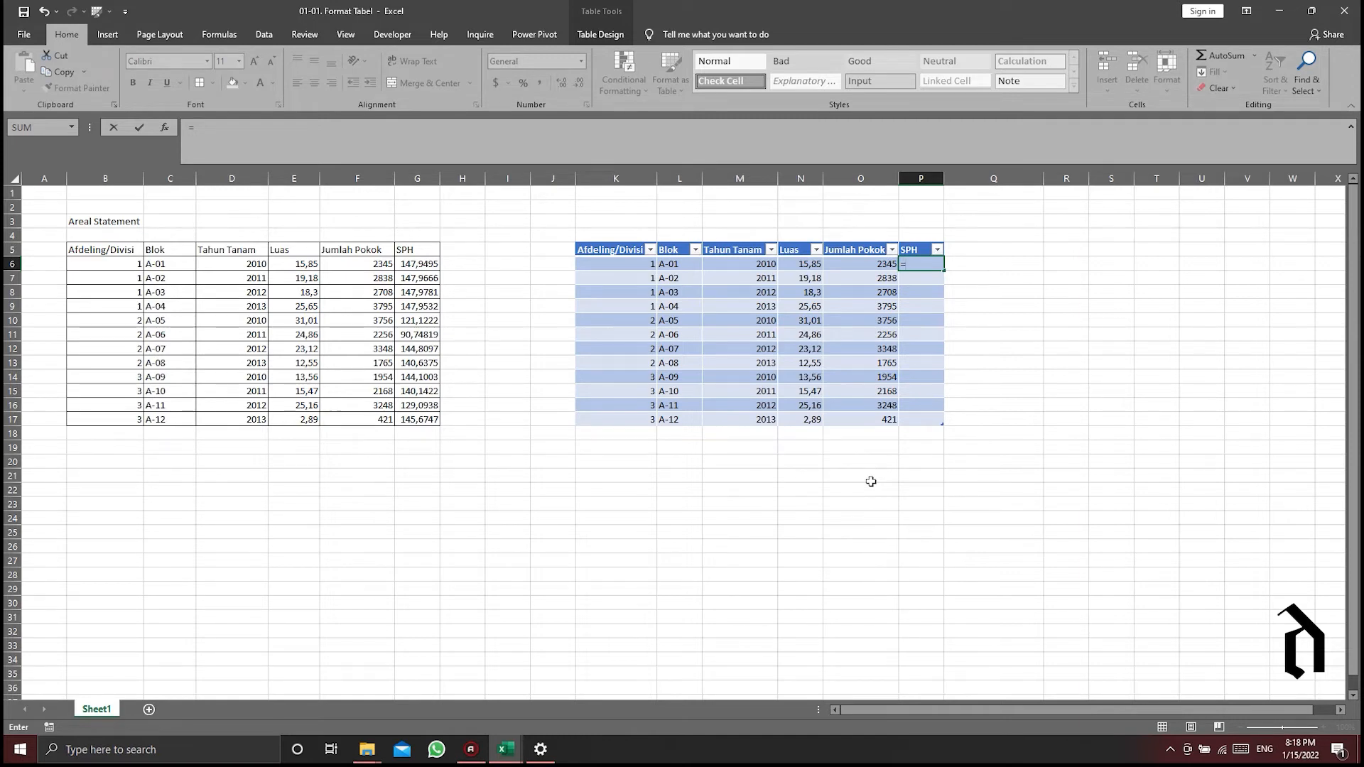
pyautogui.press('Left')
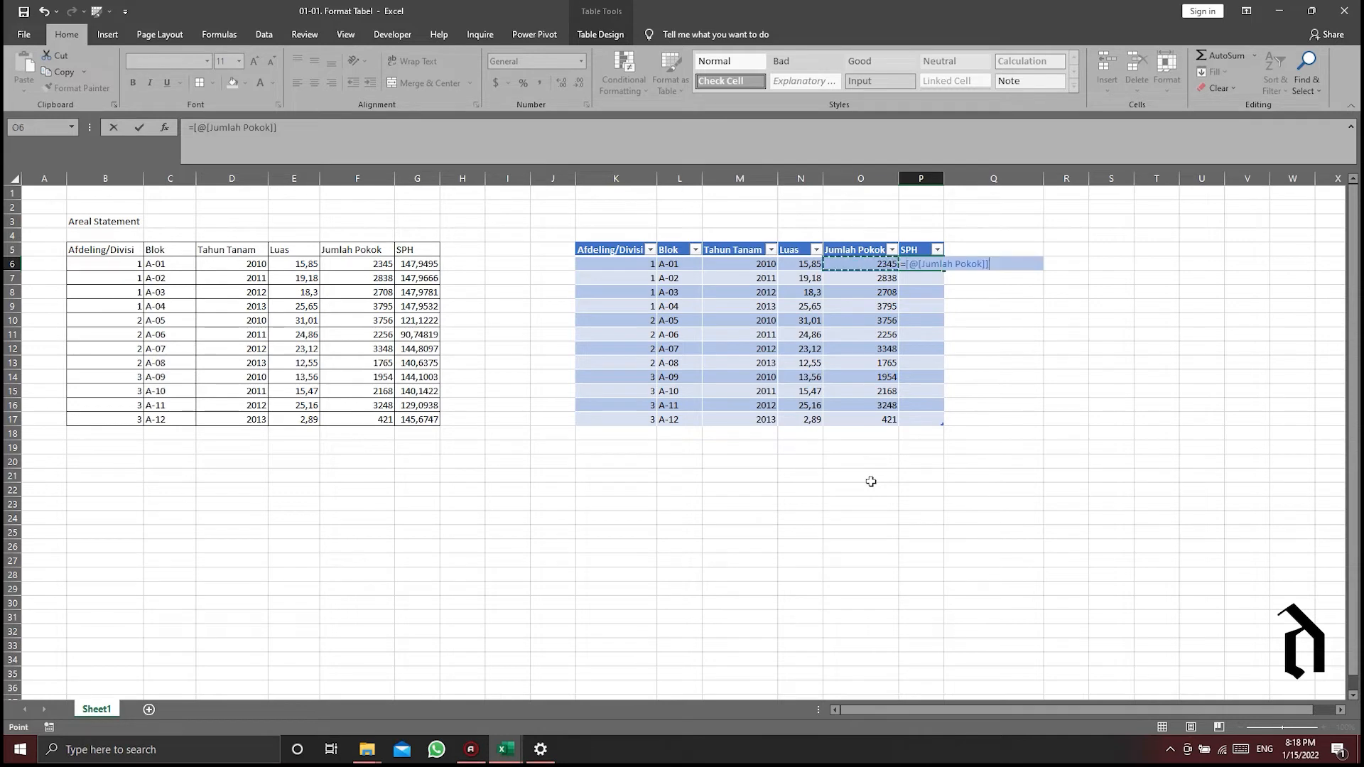
pyautogui.write('/')
pyautogui.press('Left')
pyautogui.press('Left')
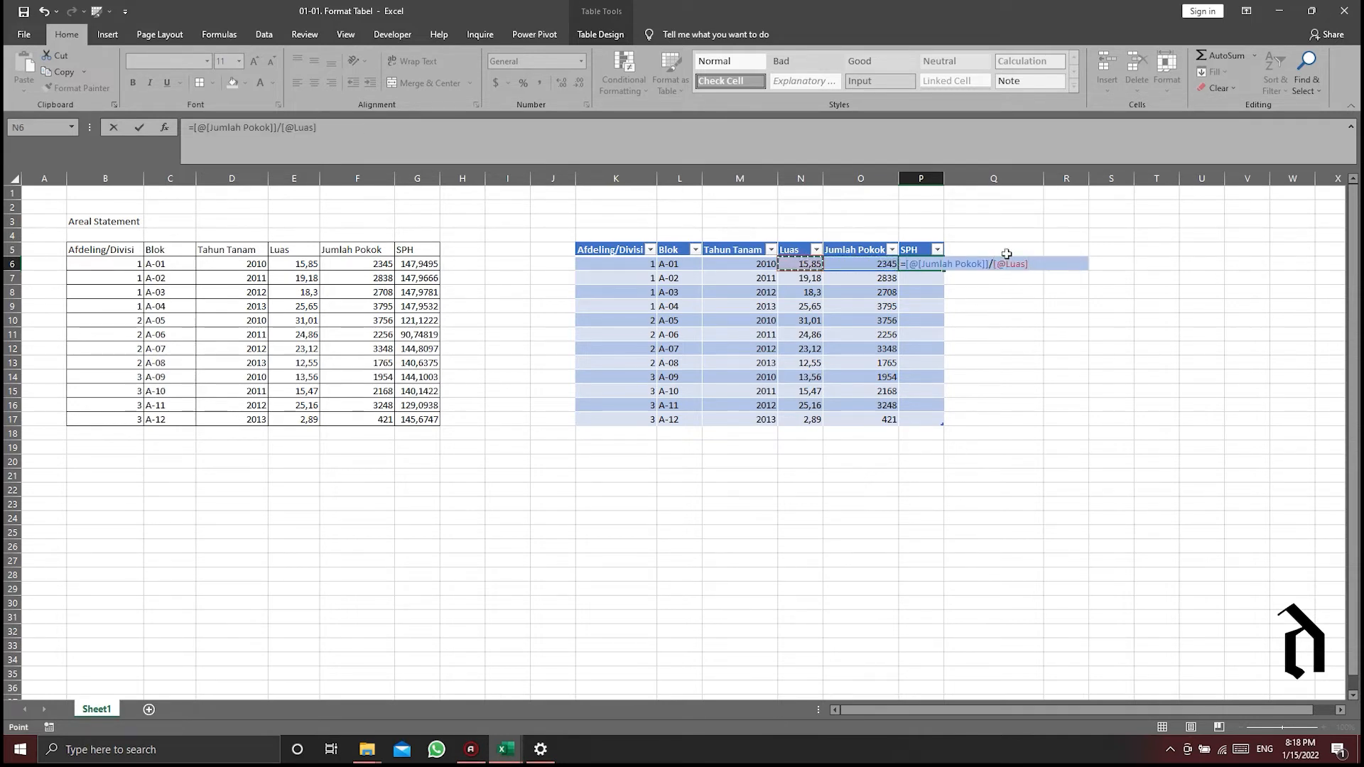
pyautogui.click(902, 264)
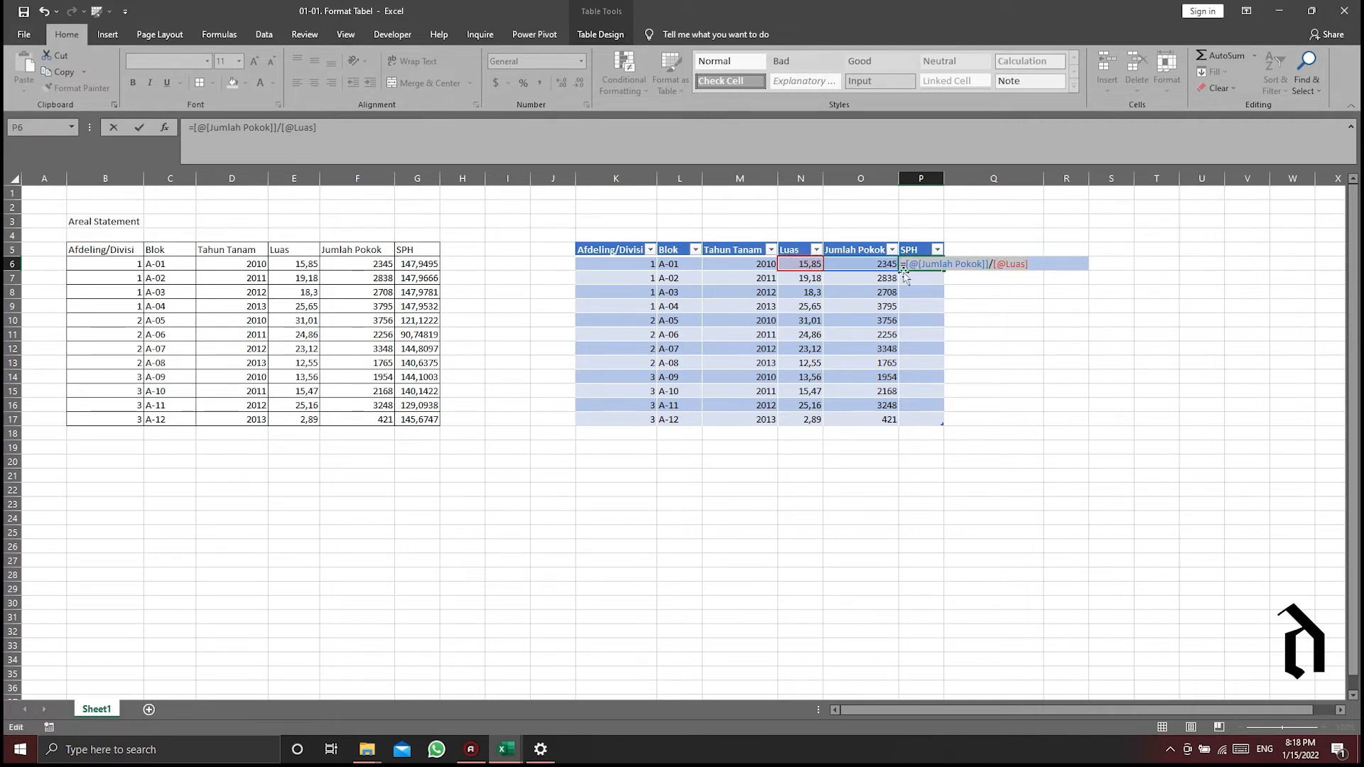
pyautogui.moveTo(1027, 260); pyautogui.dragTo(908, 263)
pyautogui.press('Return')
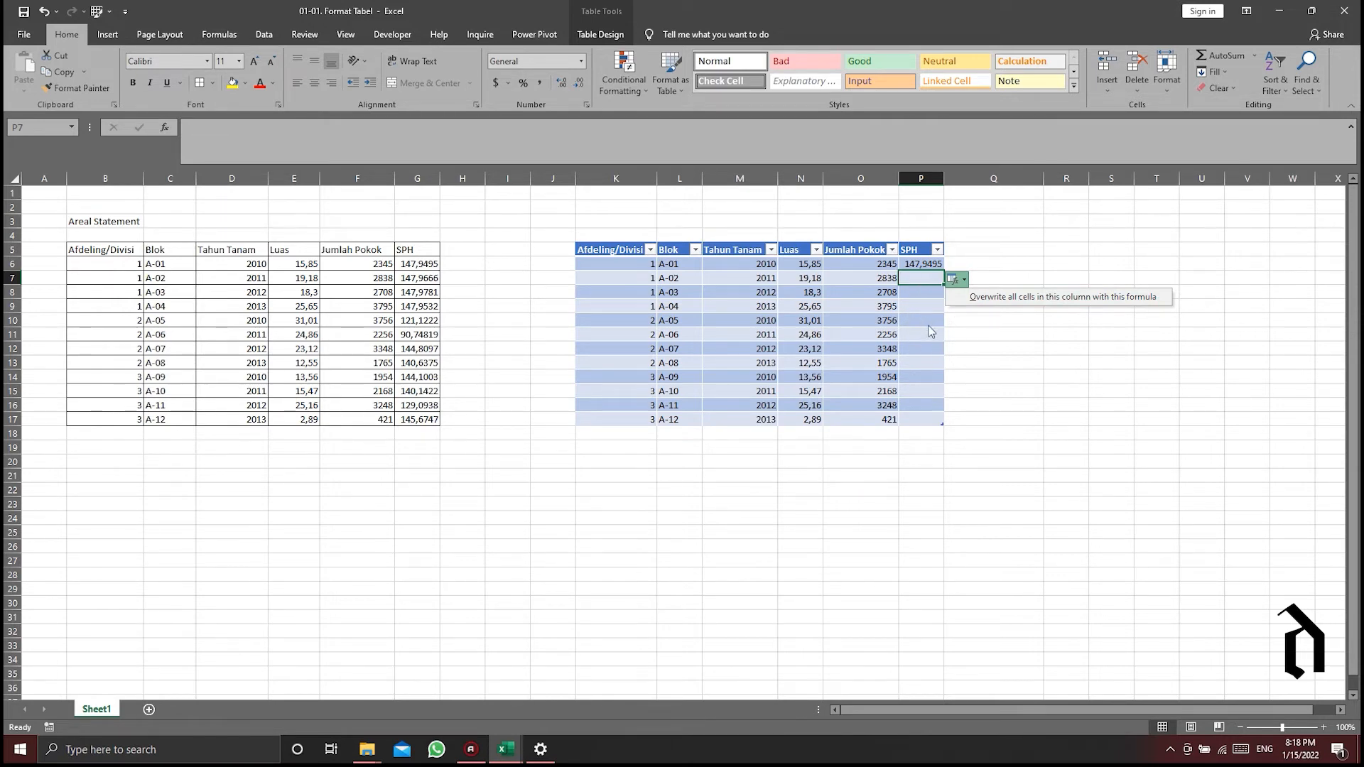
# - Overwrite all cells in the table's SPH column with the new formula, and inspect the formula in P6
pyautogui.click(1031, 295)
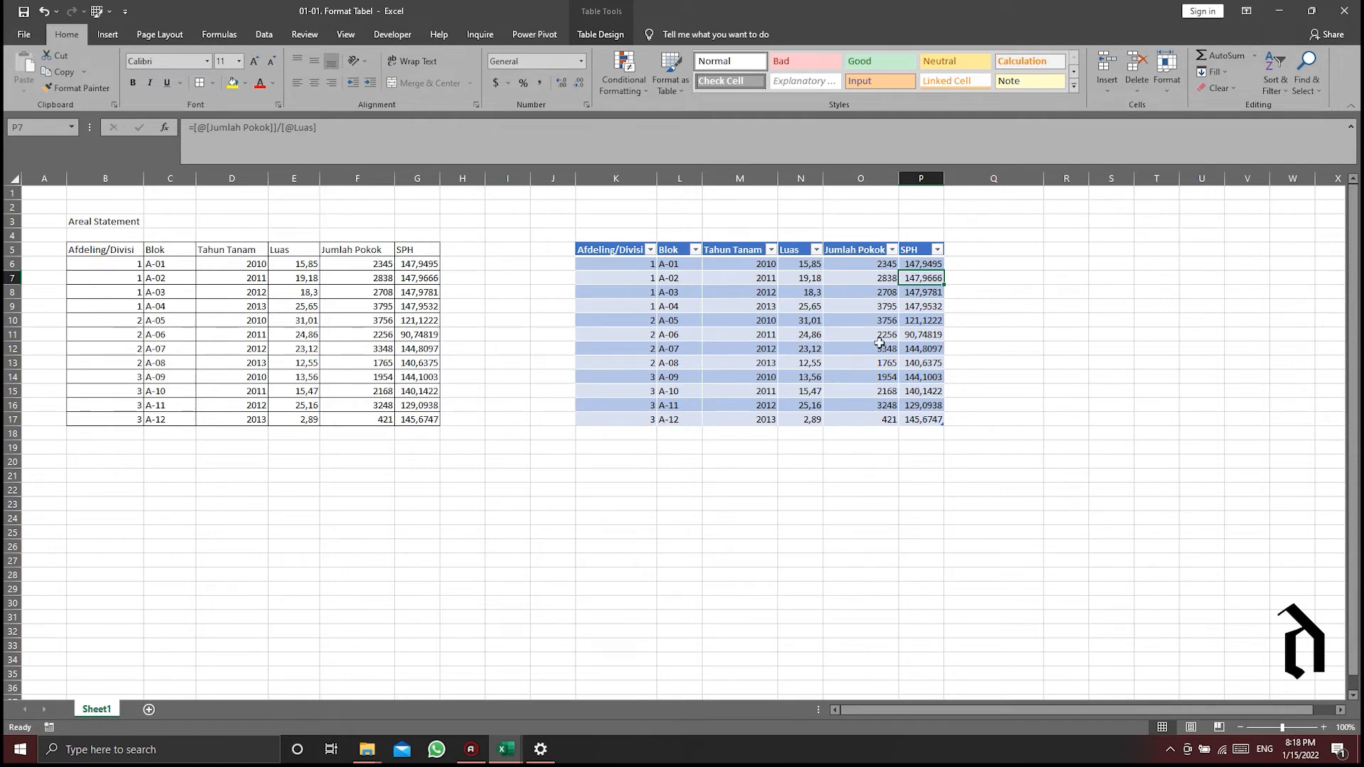
pyautogui.click(827, 292)
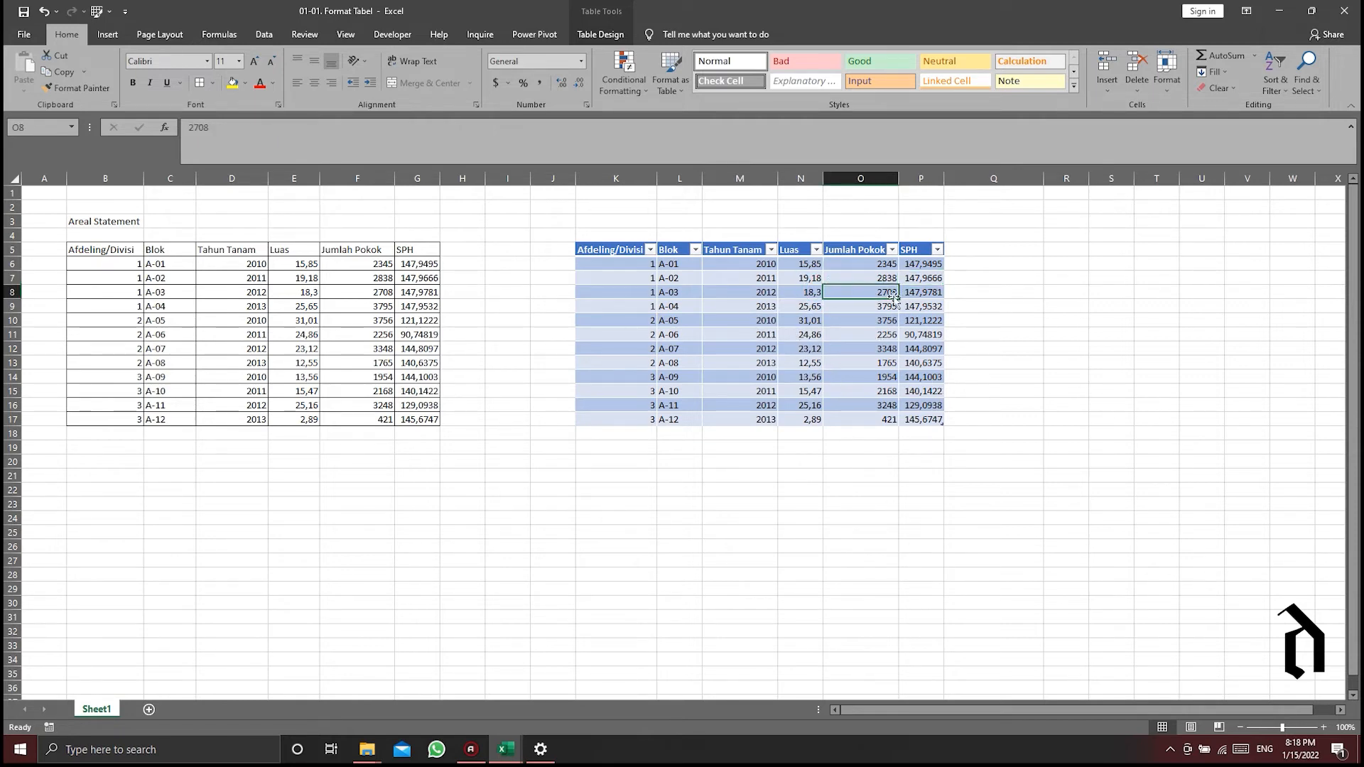
pyautogui.click(906, 254)
pyautogui.click(918, 265)
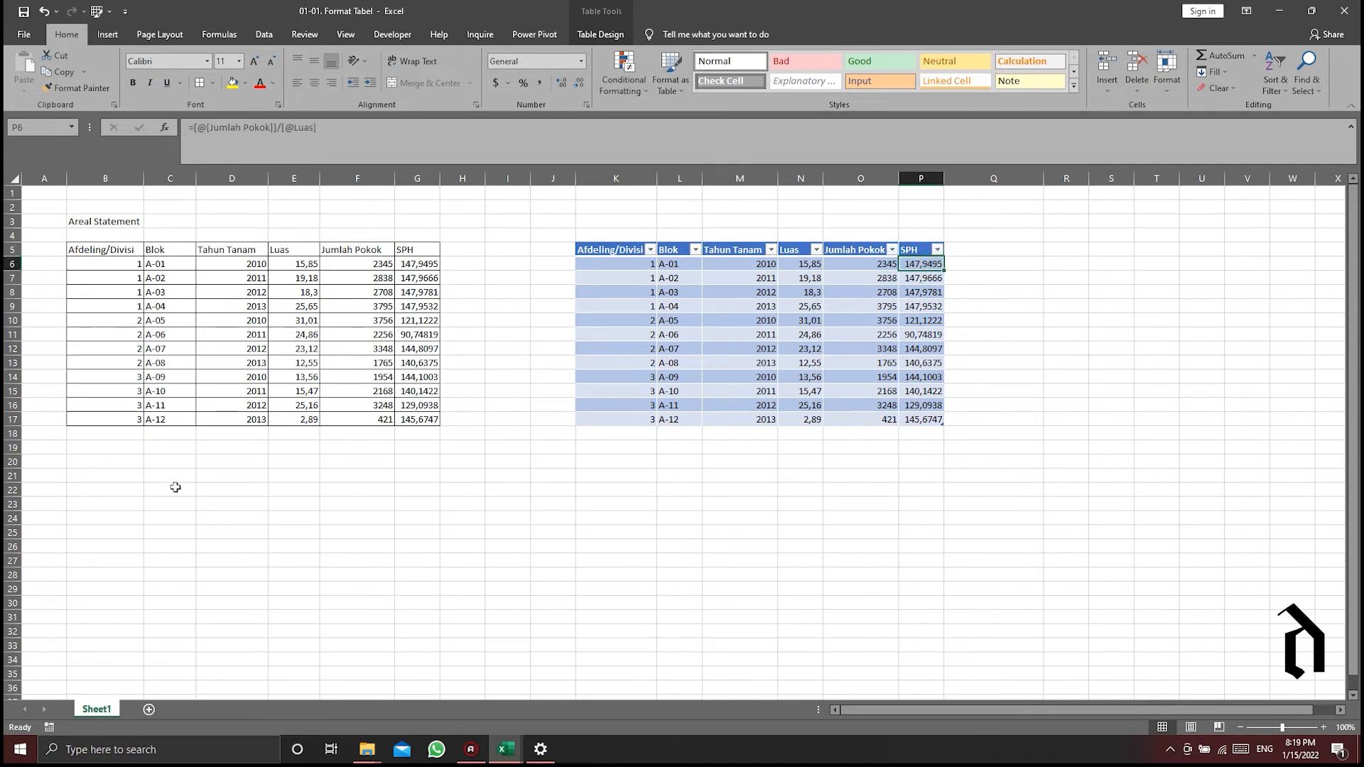
# - Start a new row 18 under the plain range with Afdeling/Divisi 3, Blok A-13 filled down from A-12, and Tahun Tanam 2014
pyautogui.click(110, 435)
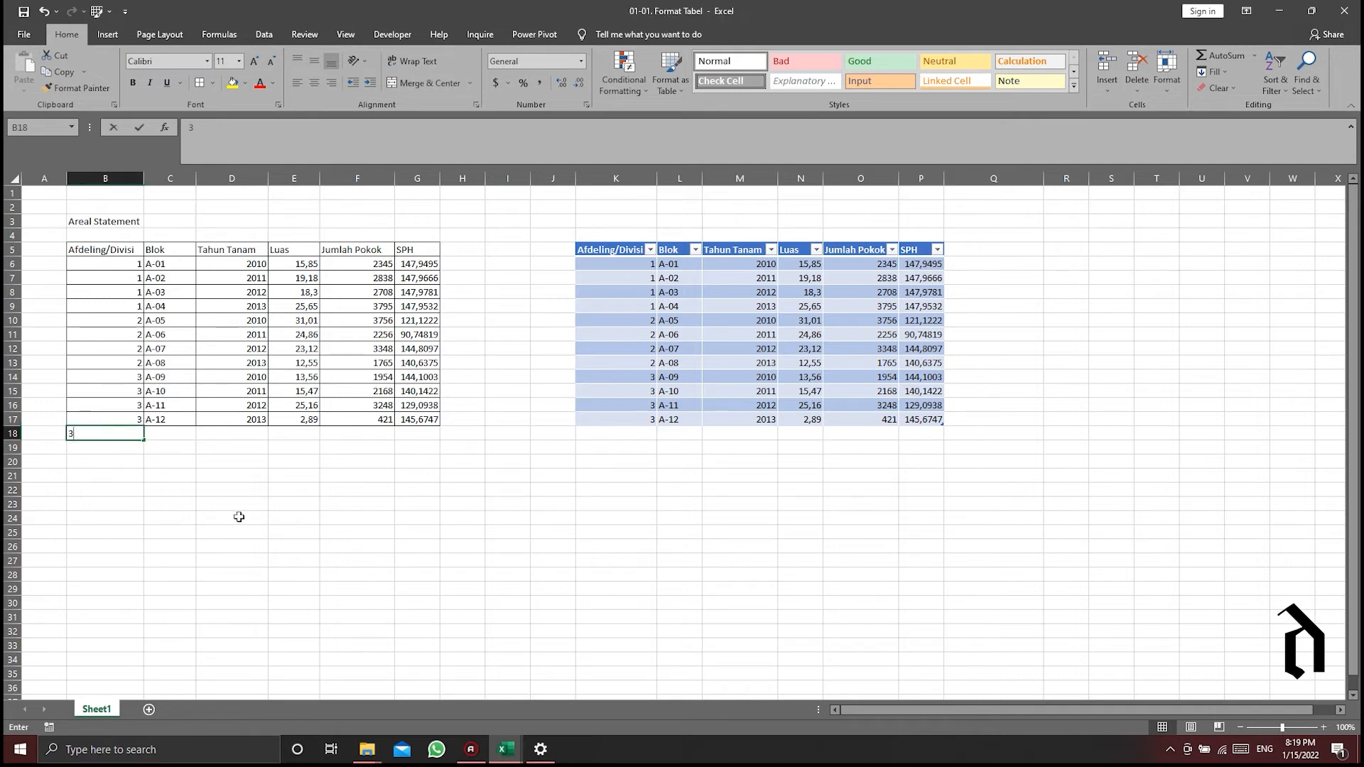
pyautogui.press('Tab')
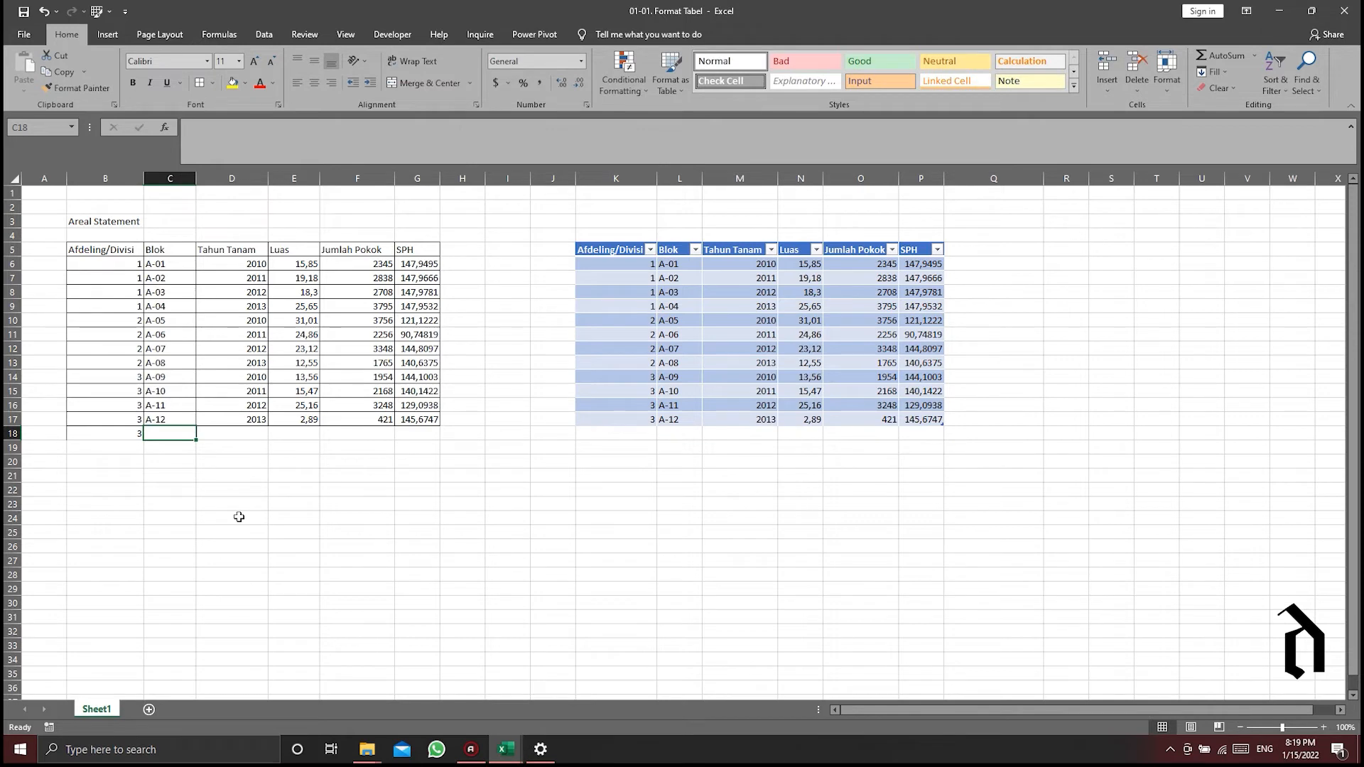
pyautogui.click(171, 420)
pyautogui.moveTo(192, 426); pyautogui.dragTo(194, 438)
pyautogui.click(250, 434)
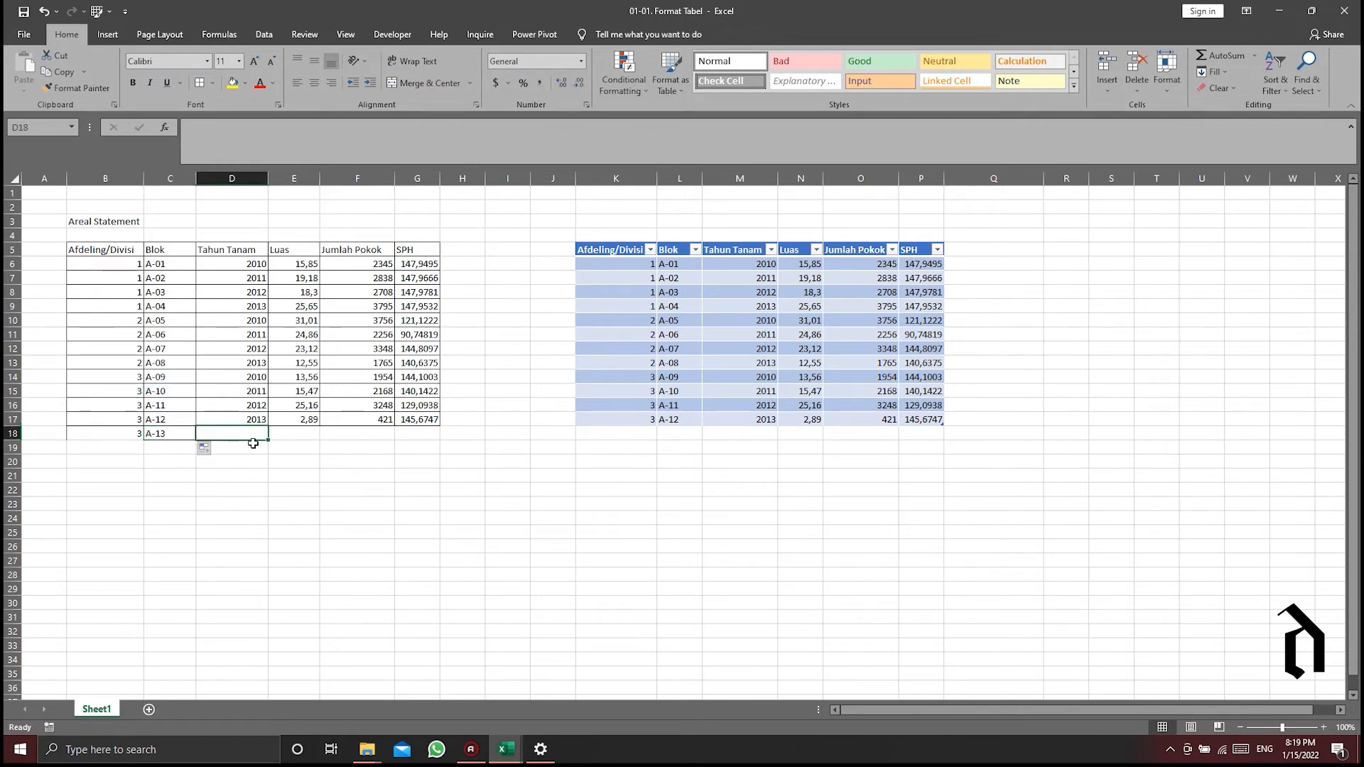
pyautogui.write('2014')
pyautogui.press('Return')
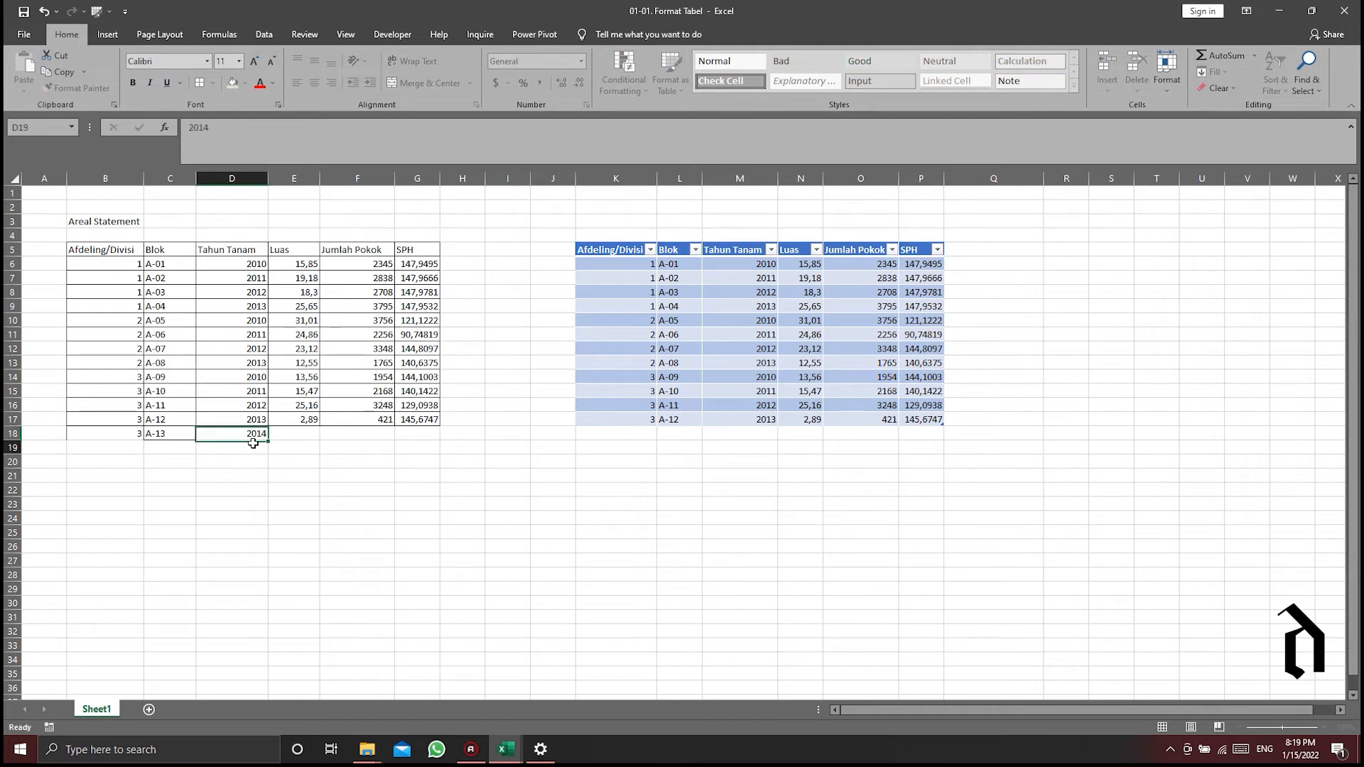
# - Enter a Luas of 15 and a Jumlah Pokok of 1500 for block A-13 in the plain range
pyautogui.click(301, 432)
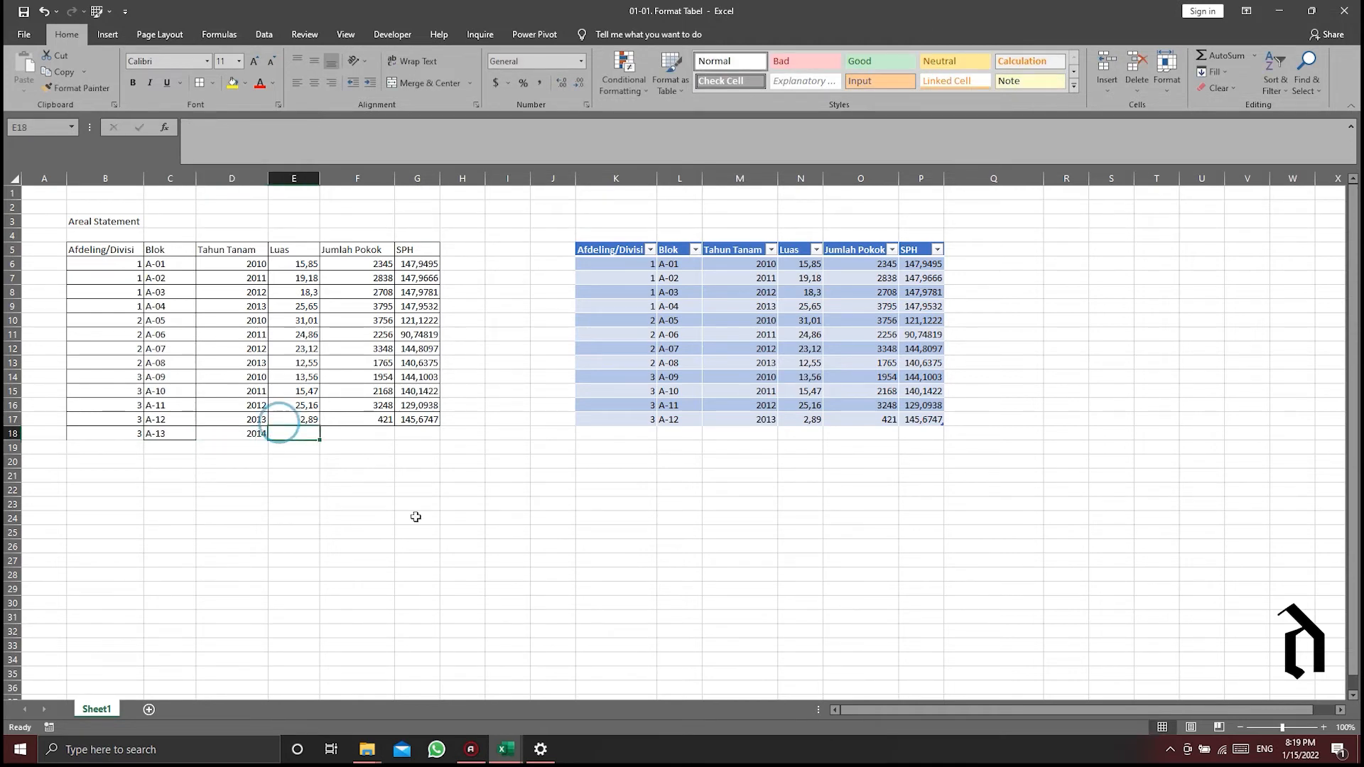
pyautogui.write('15')
pyautogui.press('Tab')
pyautogui.write('15')
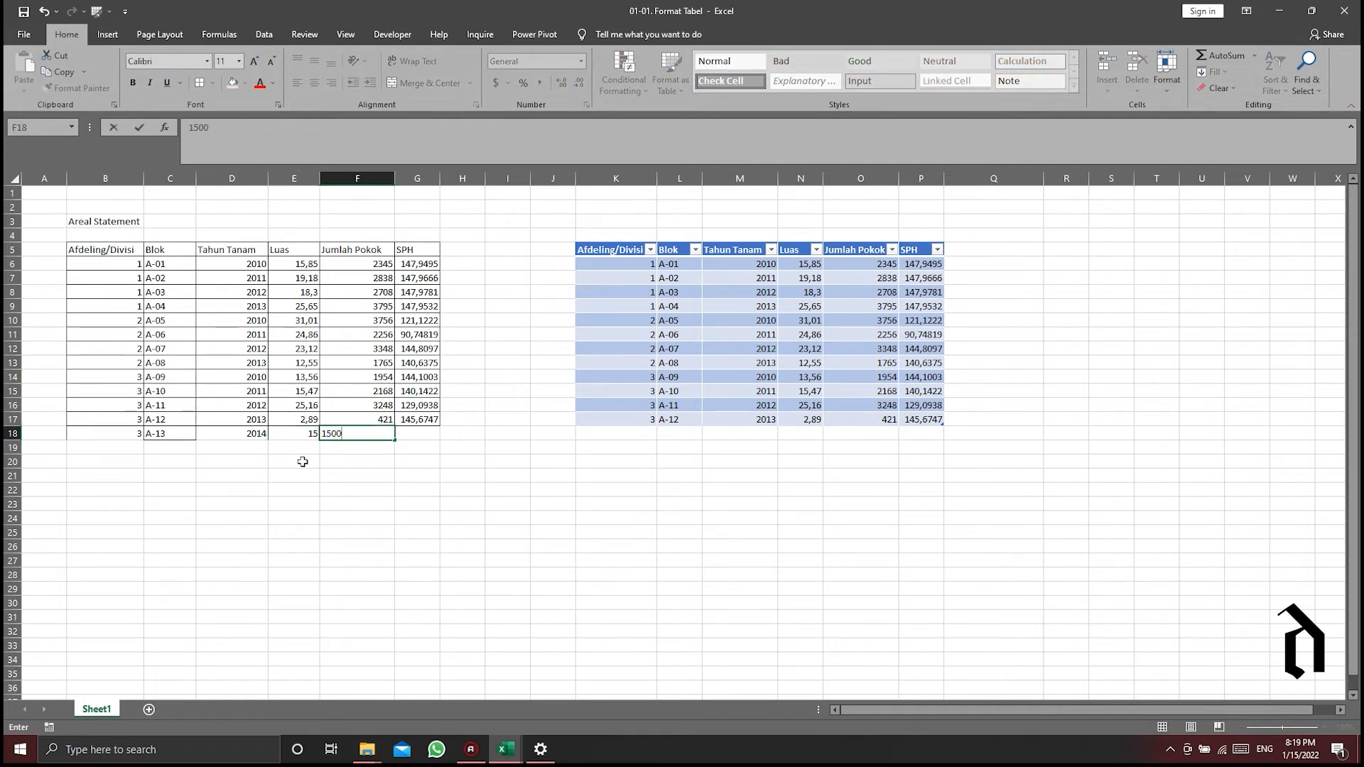
pyautogui.press('Return')
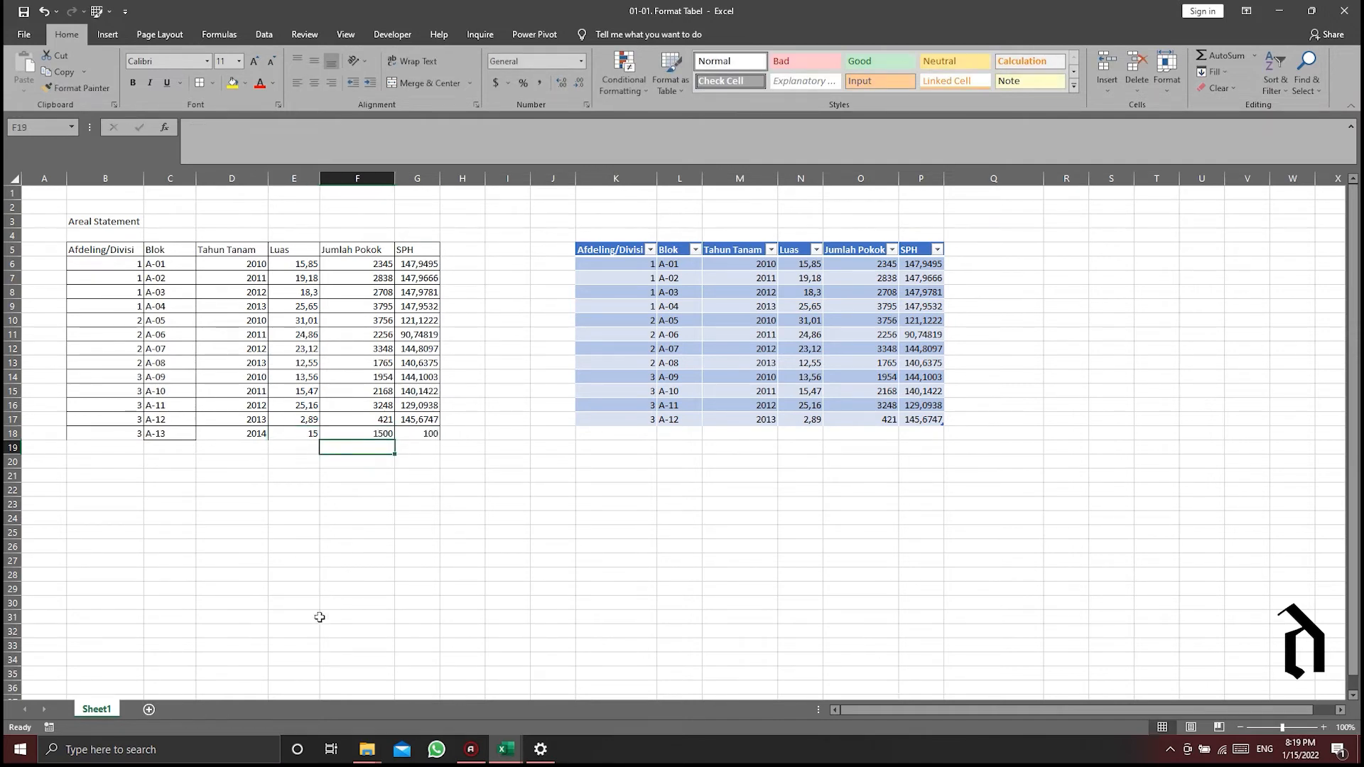
# - Apply borders to the new A-13 row in B18:G18, and inspect its SPH formula in G18
pyautogui.moveTo(98, 432); pyautogui.dragTo(427, 435)
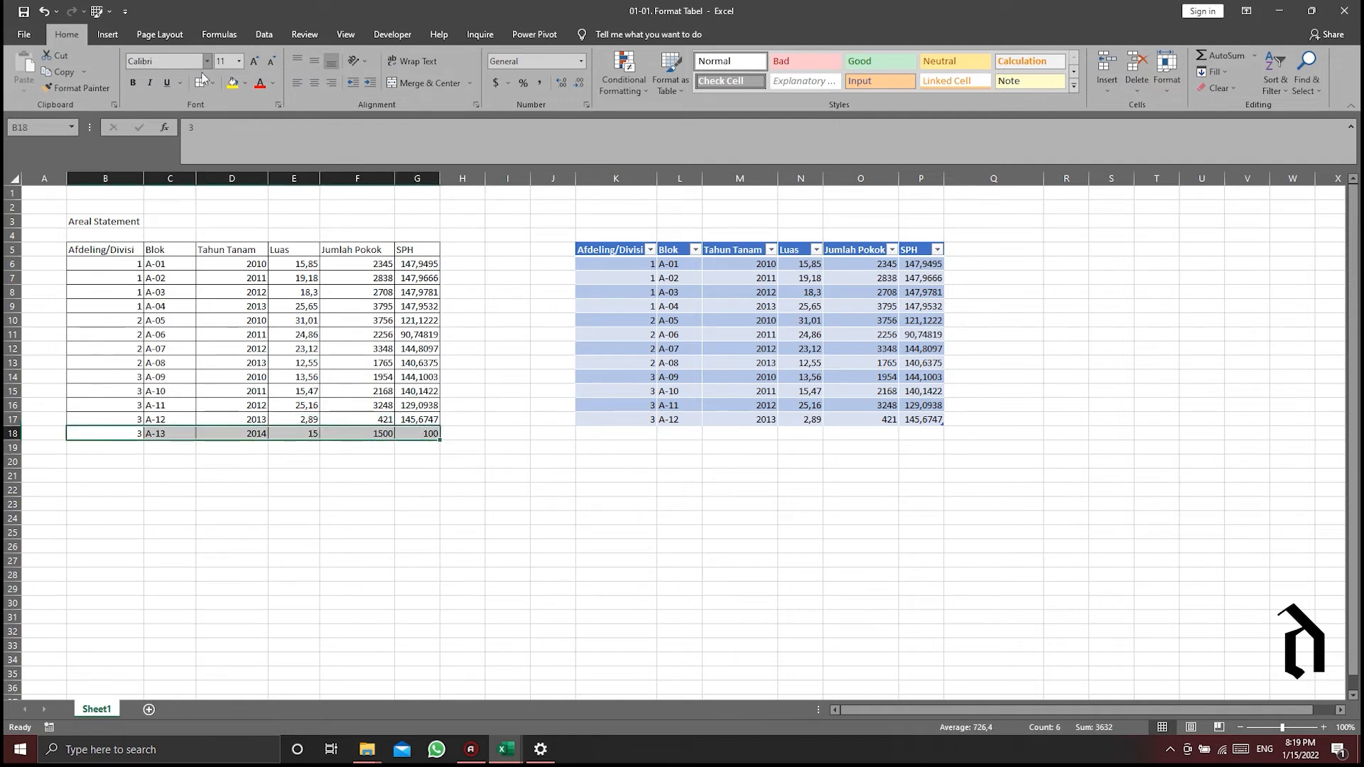
pyautogui.click(302, 529)
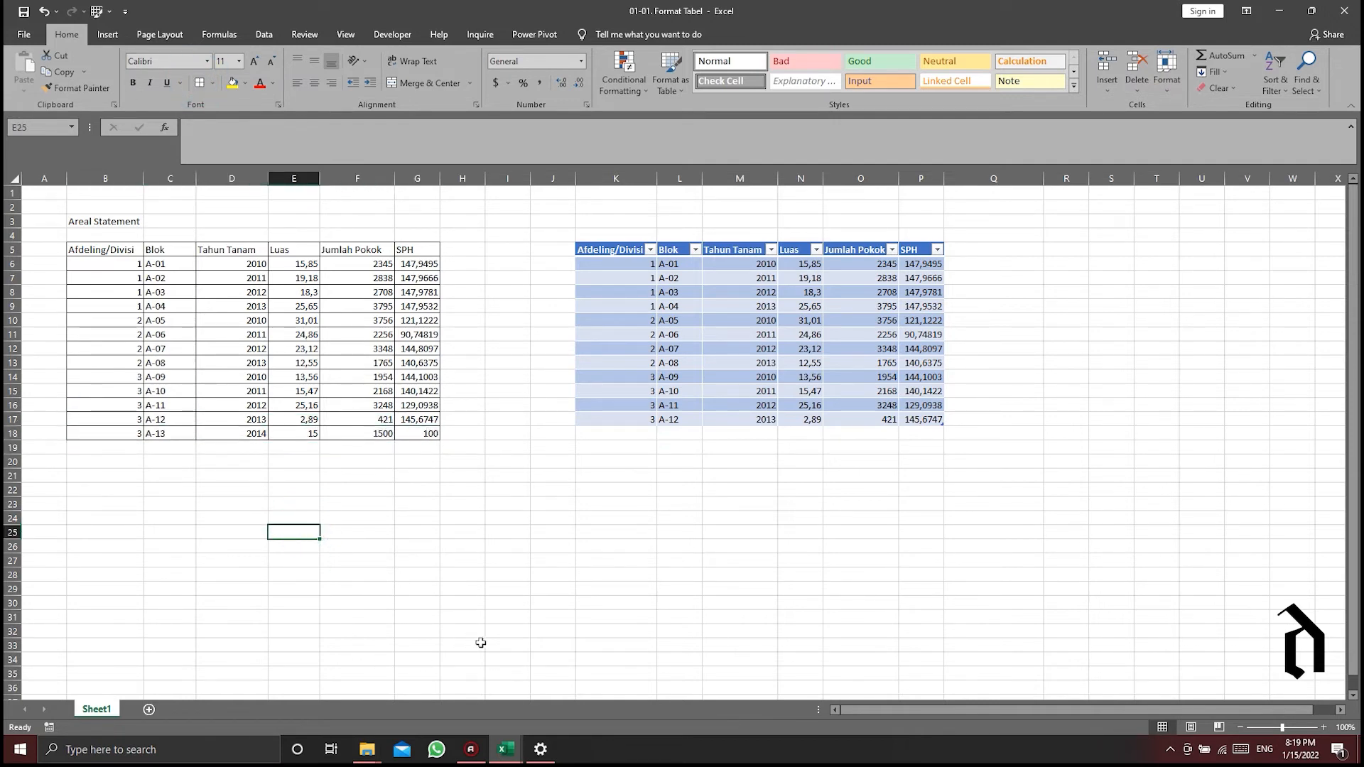
pyautogui.click(408, 434)
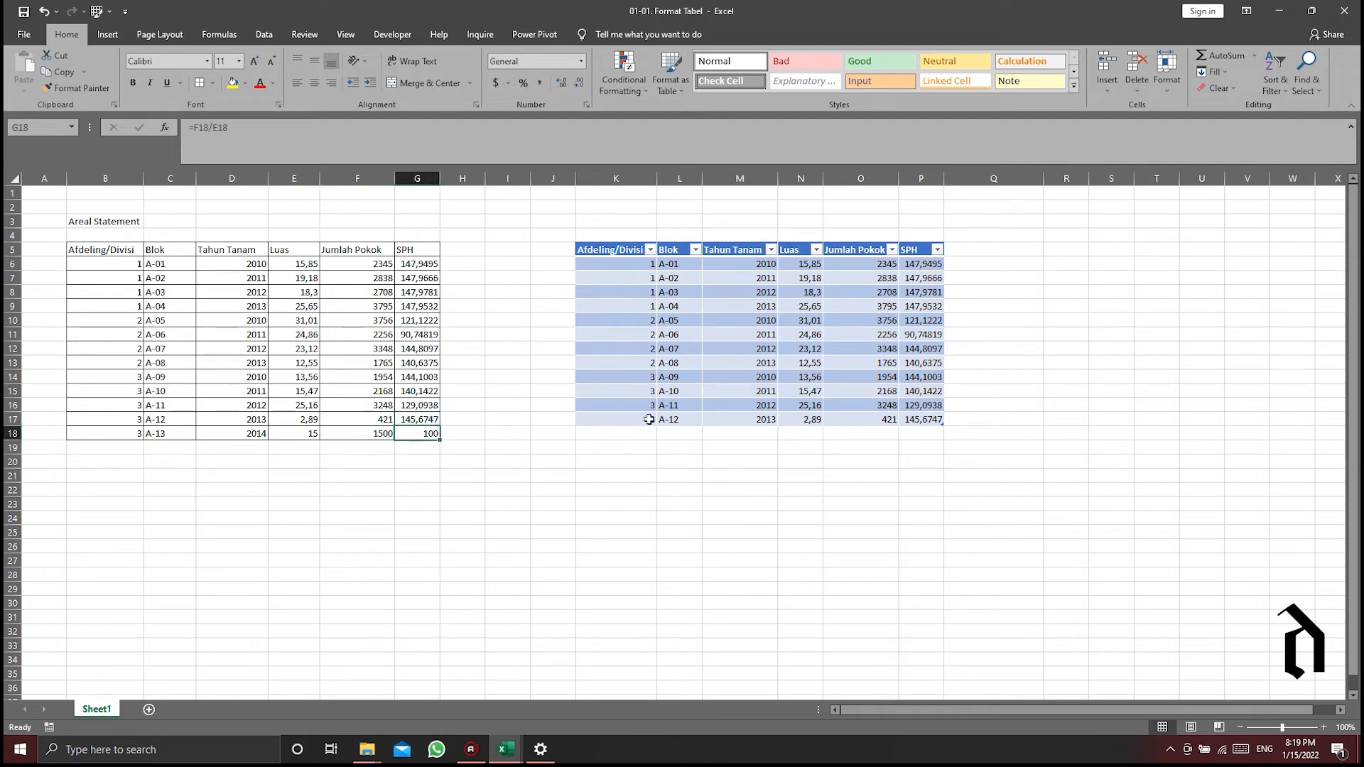
# - Extend the table with a new row 18 holding Afdeling/Divisi 3, Blok A-13 filled down from A-12, and Tahun Tanam 2014
pyautogui.click(643, 376)
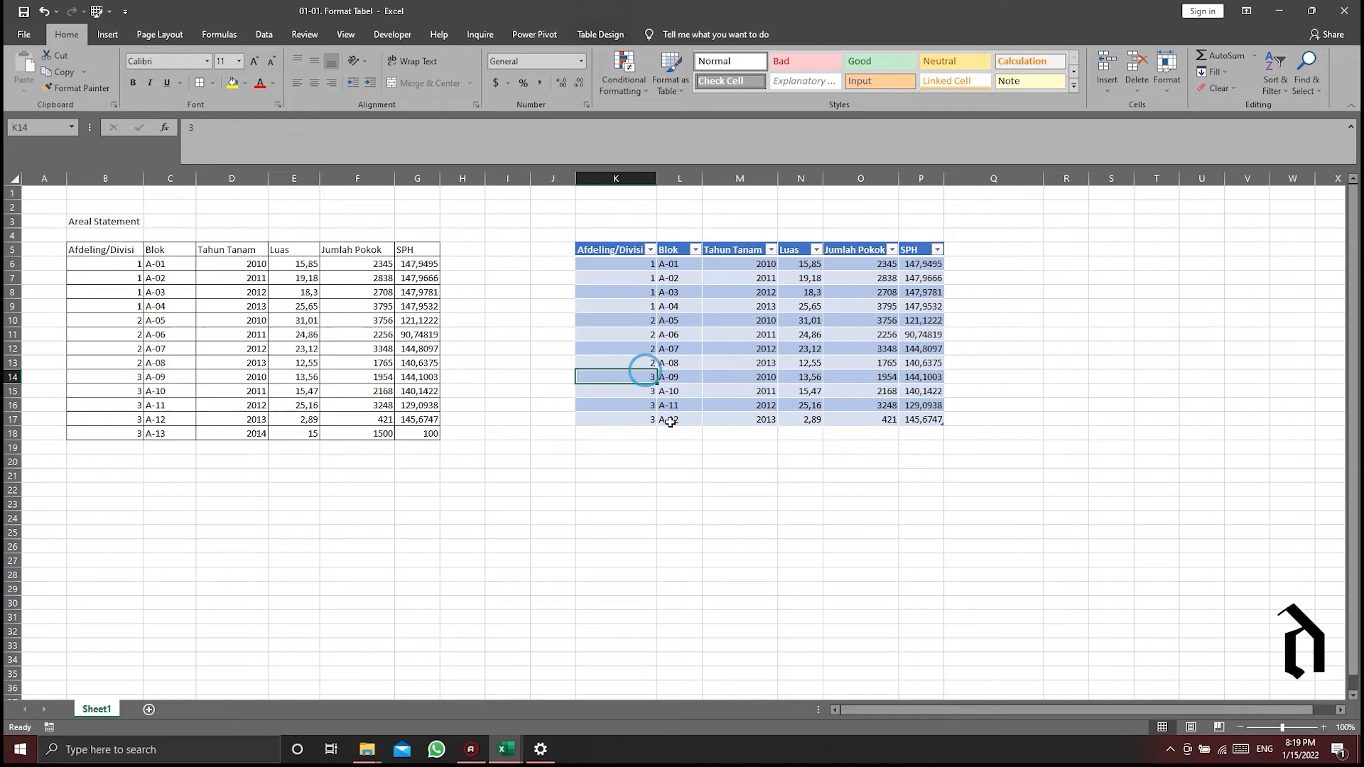
pyautogui.click(599, 431)
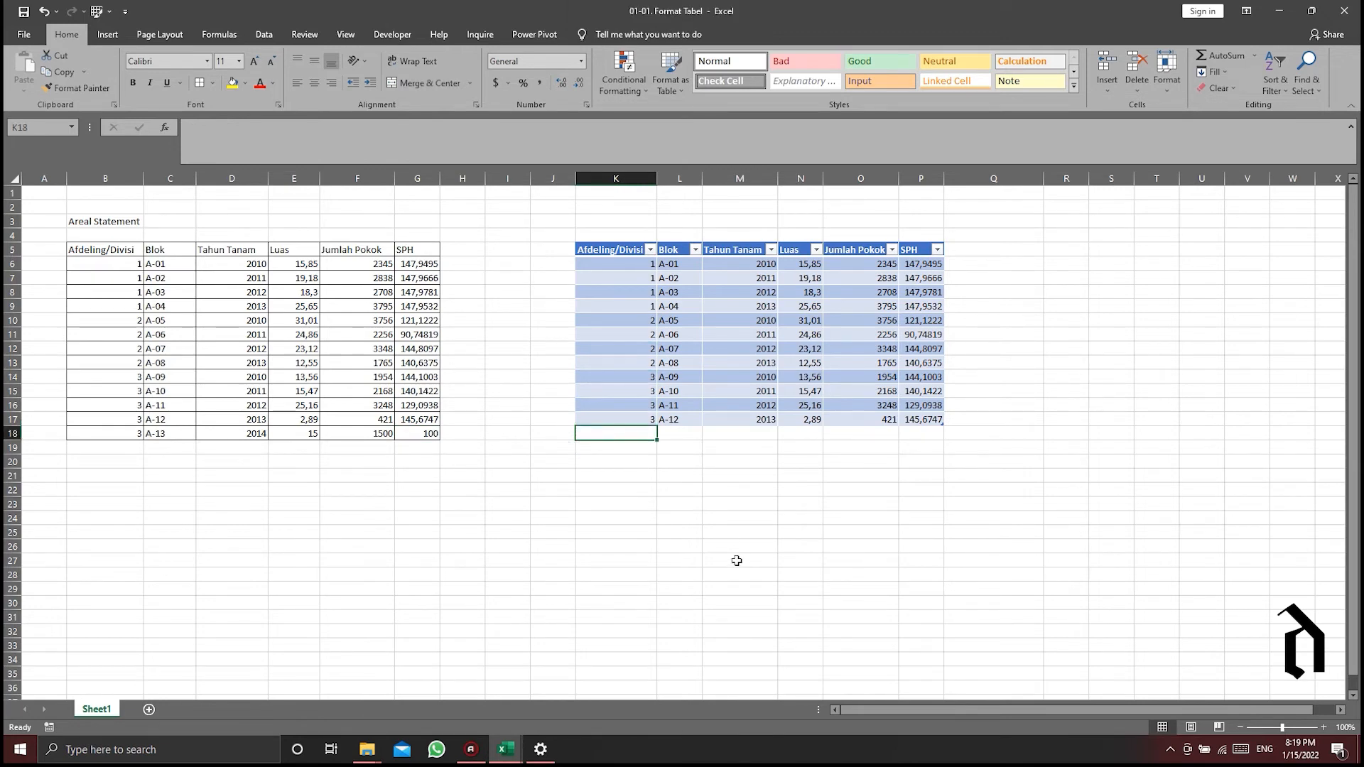
pyautogui.write('3')
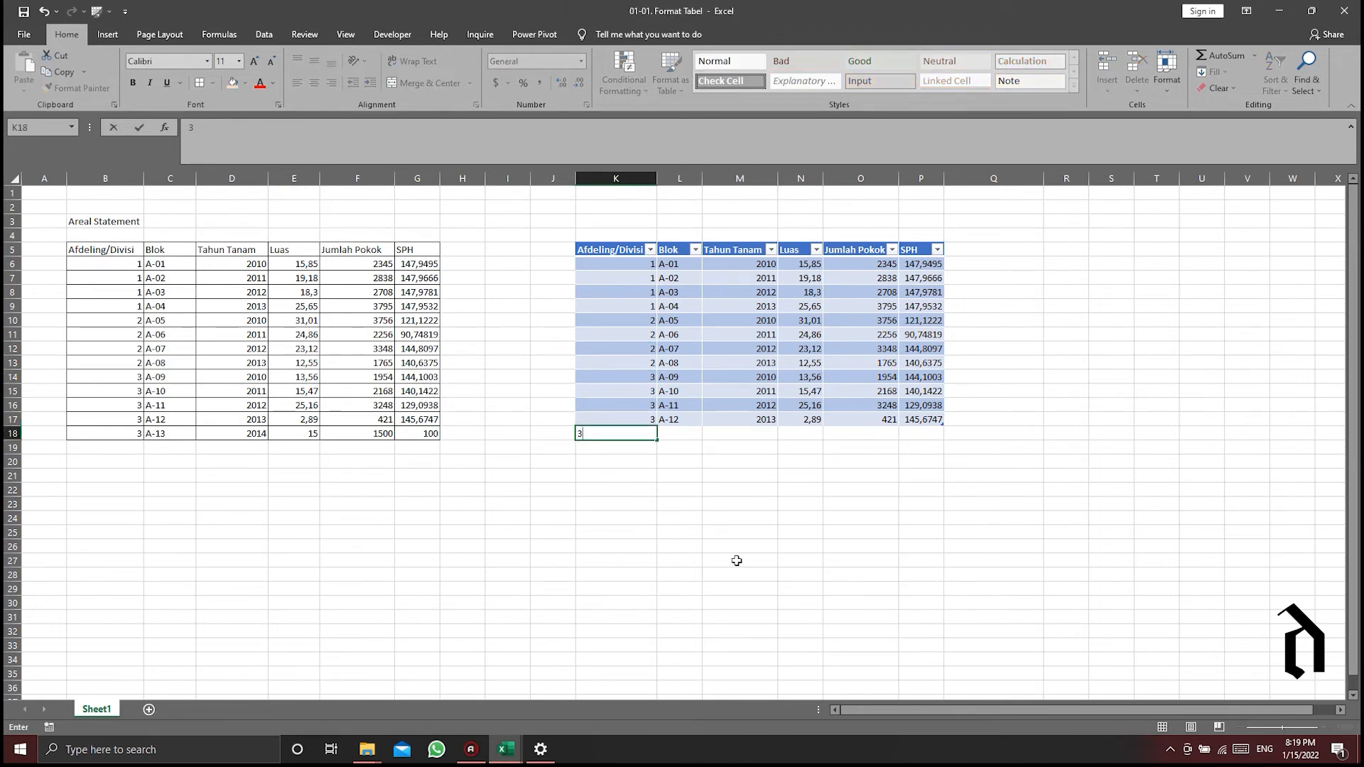
pyautogui.press('Return')
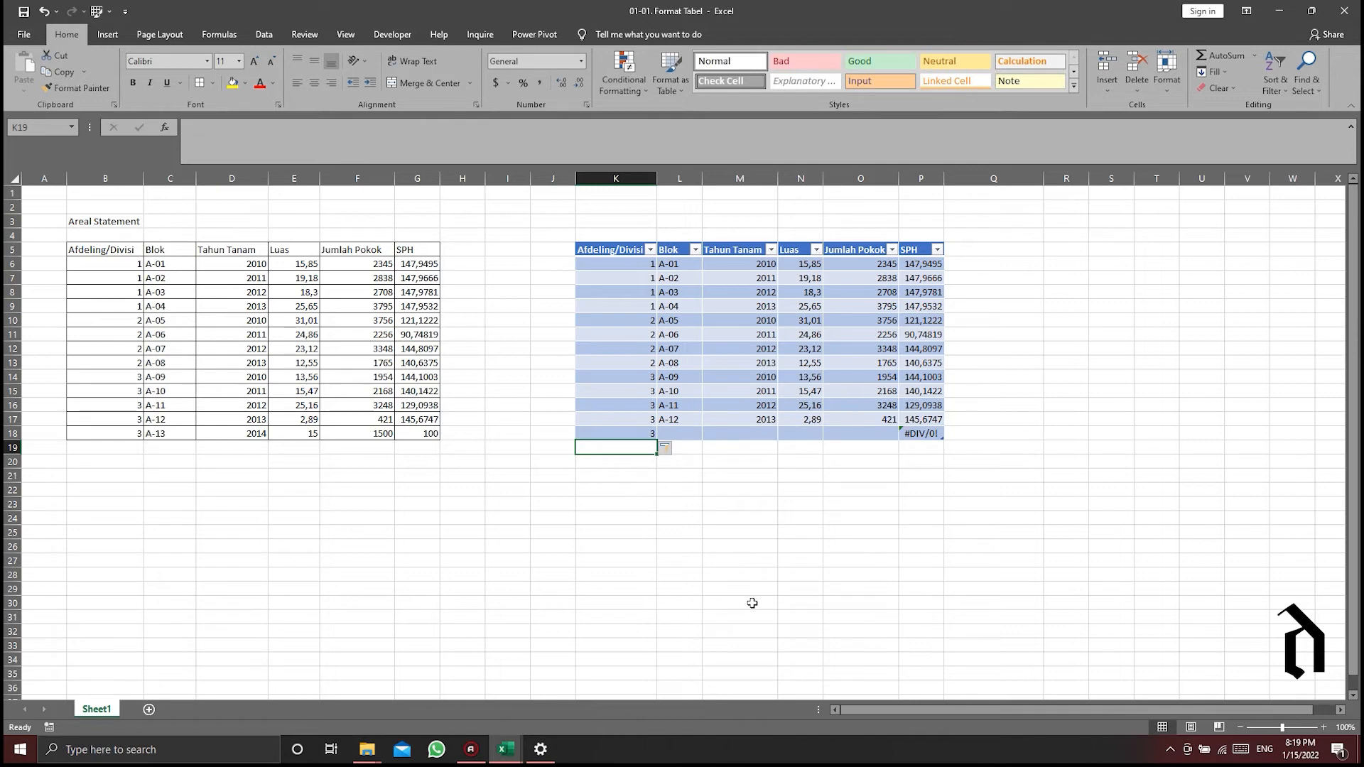
pyautogui.click(682, 419)
pyautogui.moveTo(702, 426); pyautogui.dragTo(705, 436)
pyautogui.click(752, 434)
pyautogui.write('2014')
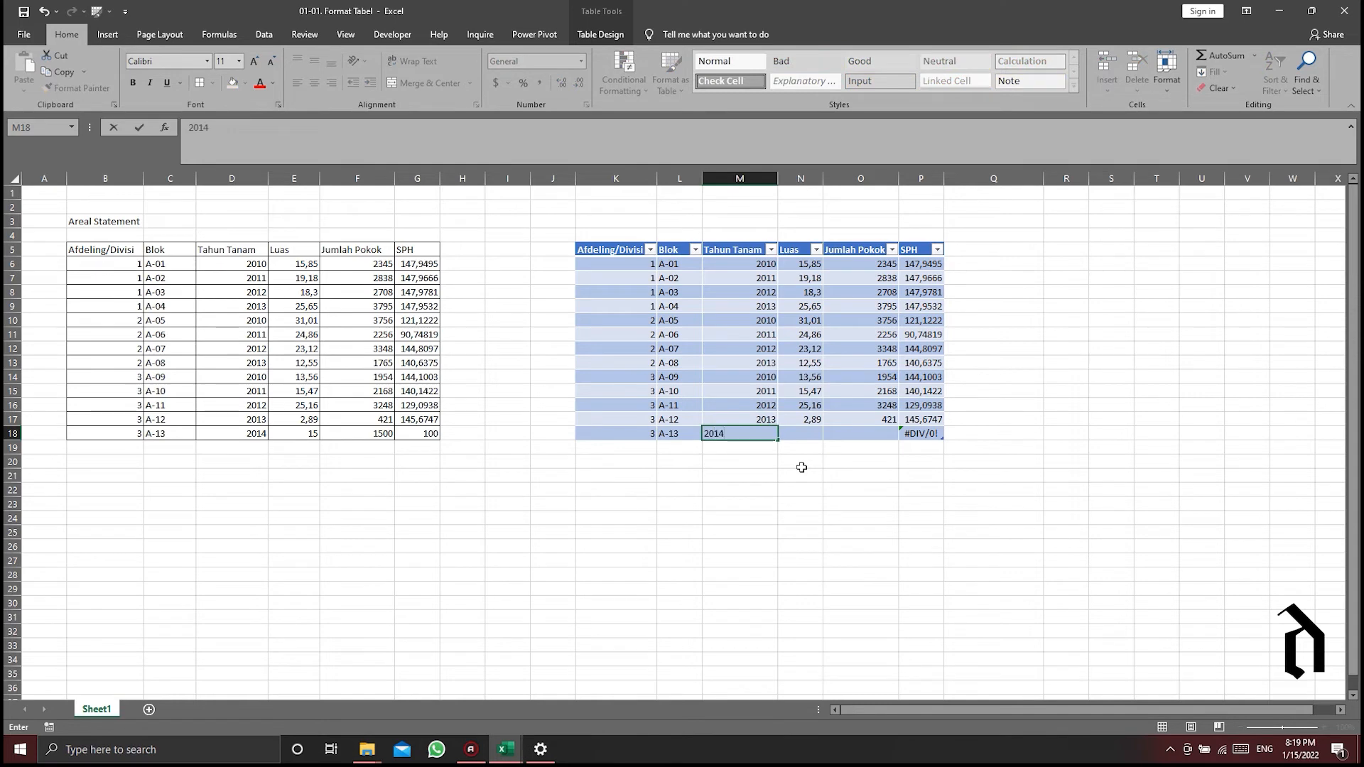
pyautogui.press('Tab')
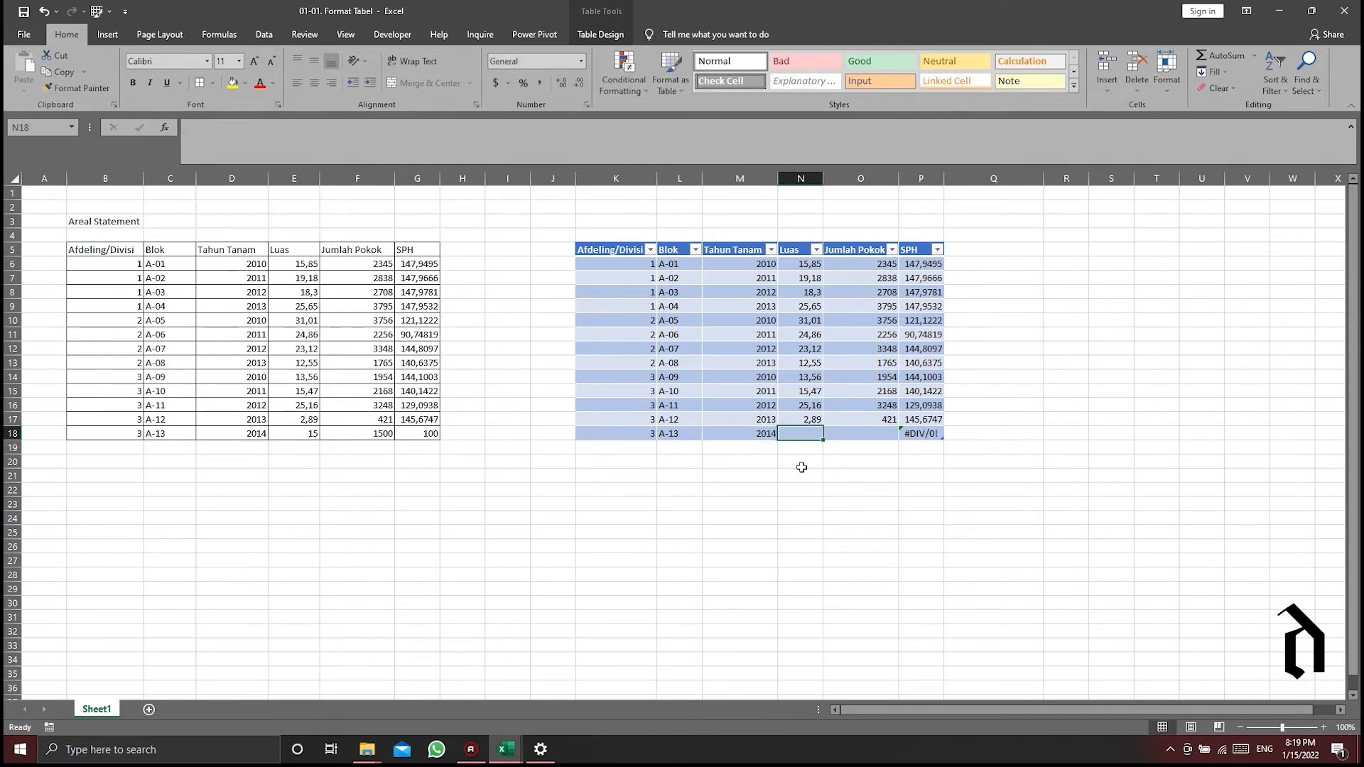
# - Enter a Luas of 15 and a Jumlah Pokok of 1500 for the table's A-13 row, and select that row
pyautogui.write('15')
pyautogui.press('Tab')
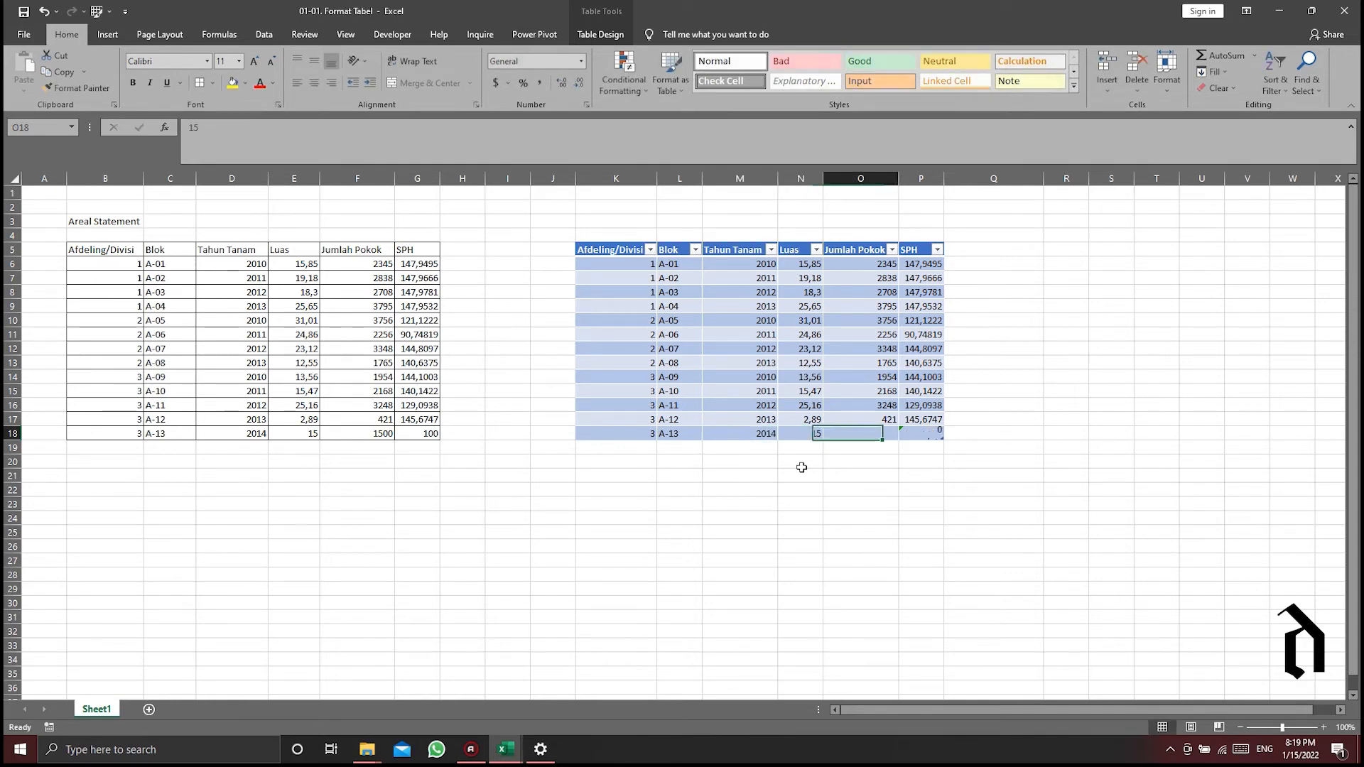
pyautogui.write('1500')
pyautogui.press('Return')
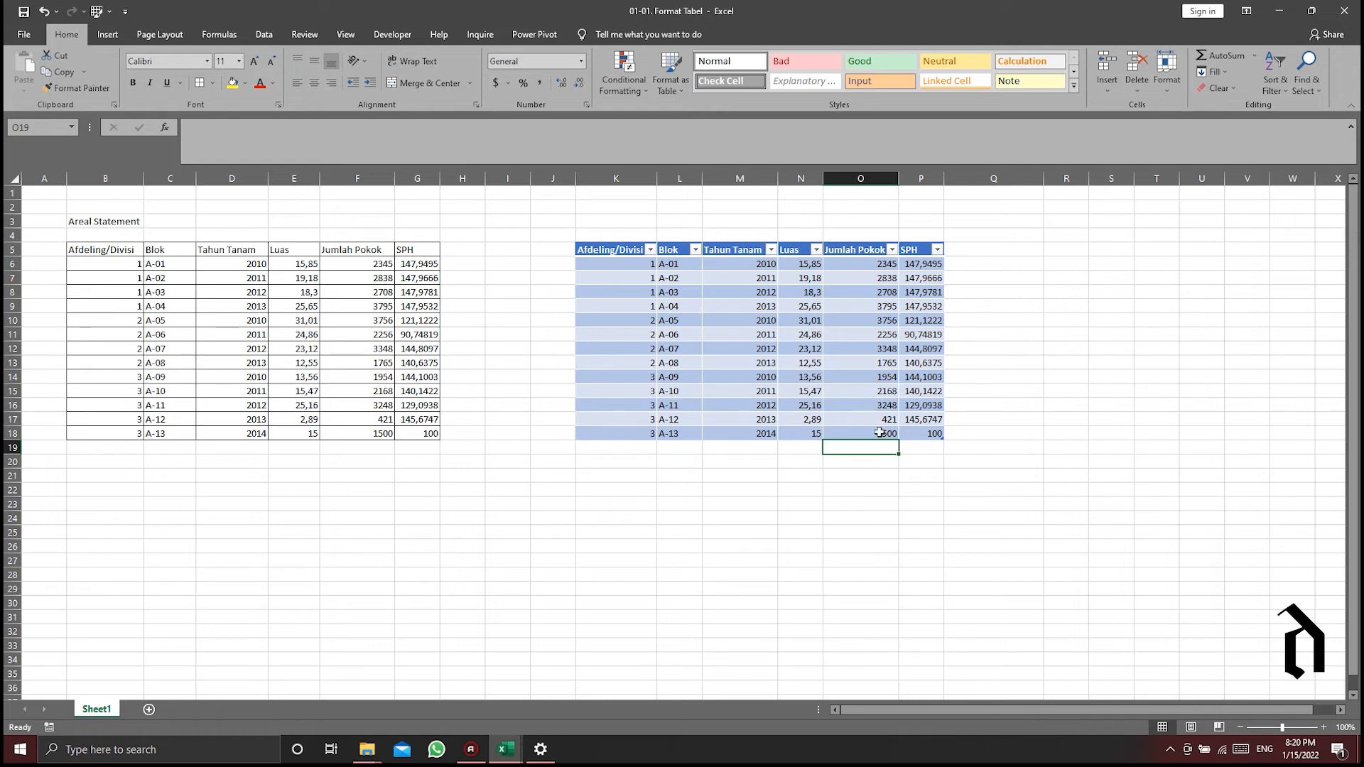
pyautogui.click(589, 433)
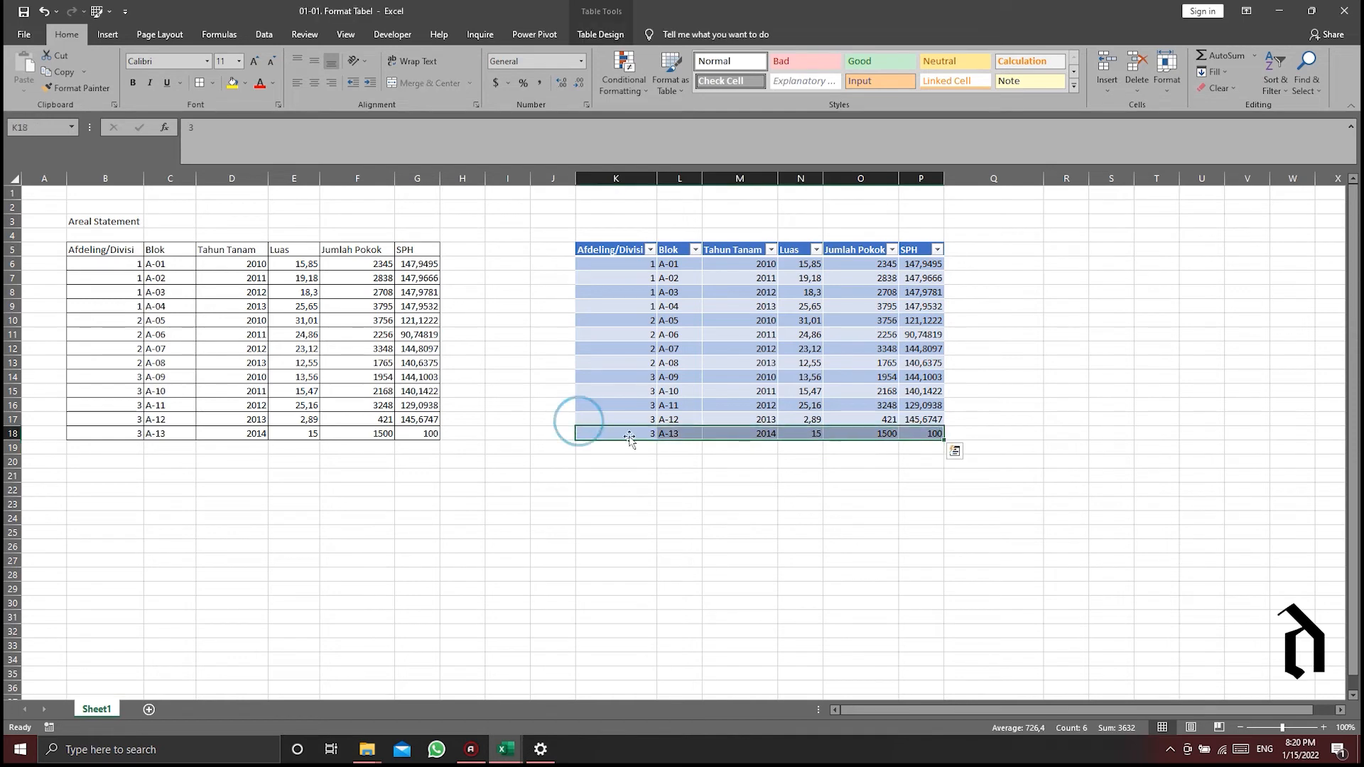
# - Add a column headed "Jumlah Pokok Mati" beside the table's SPH column, and select its data cells
pyautogui.click(962, 250)
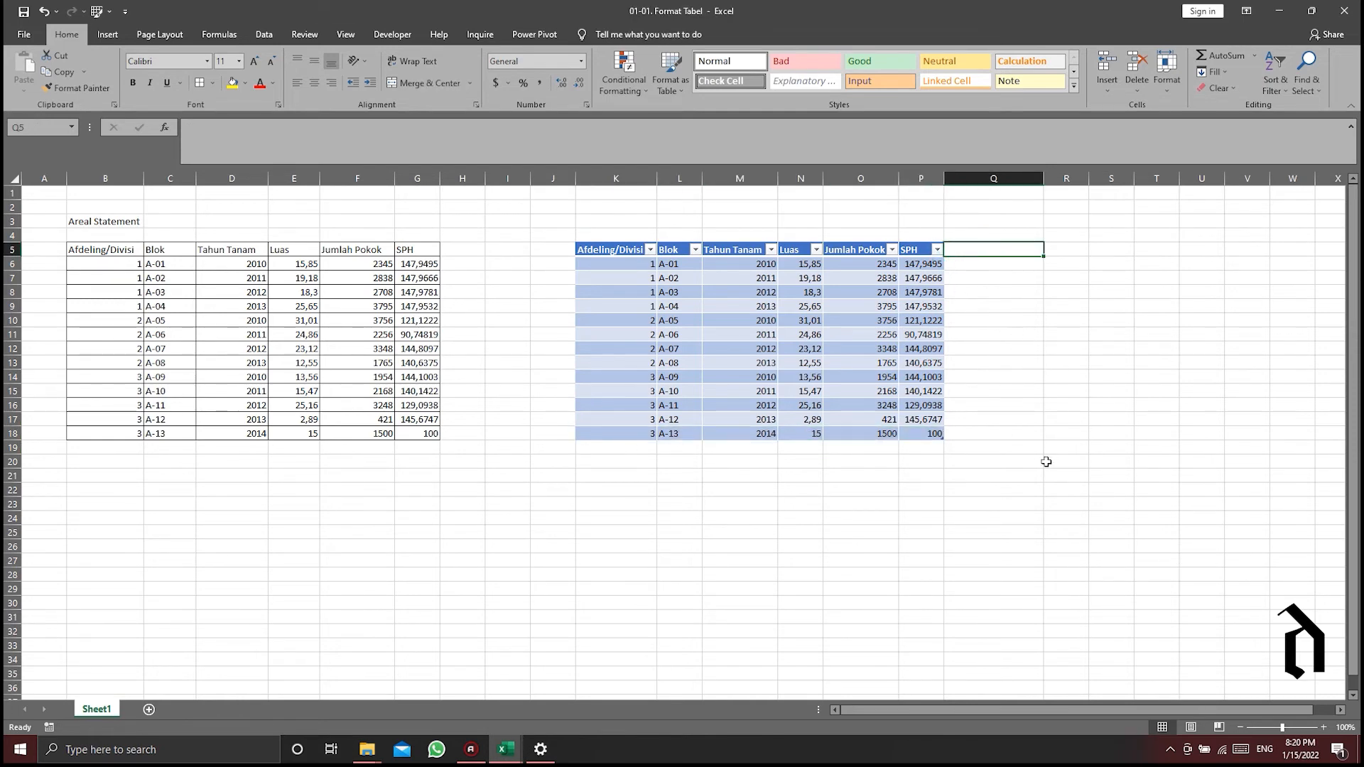
pyautogui.write('Jumlah')
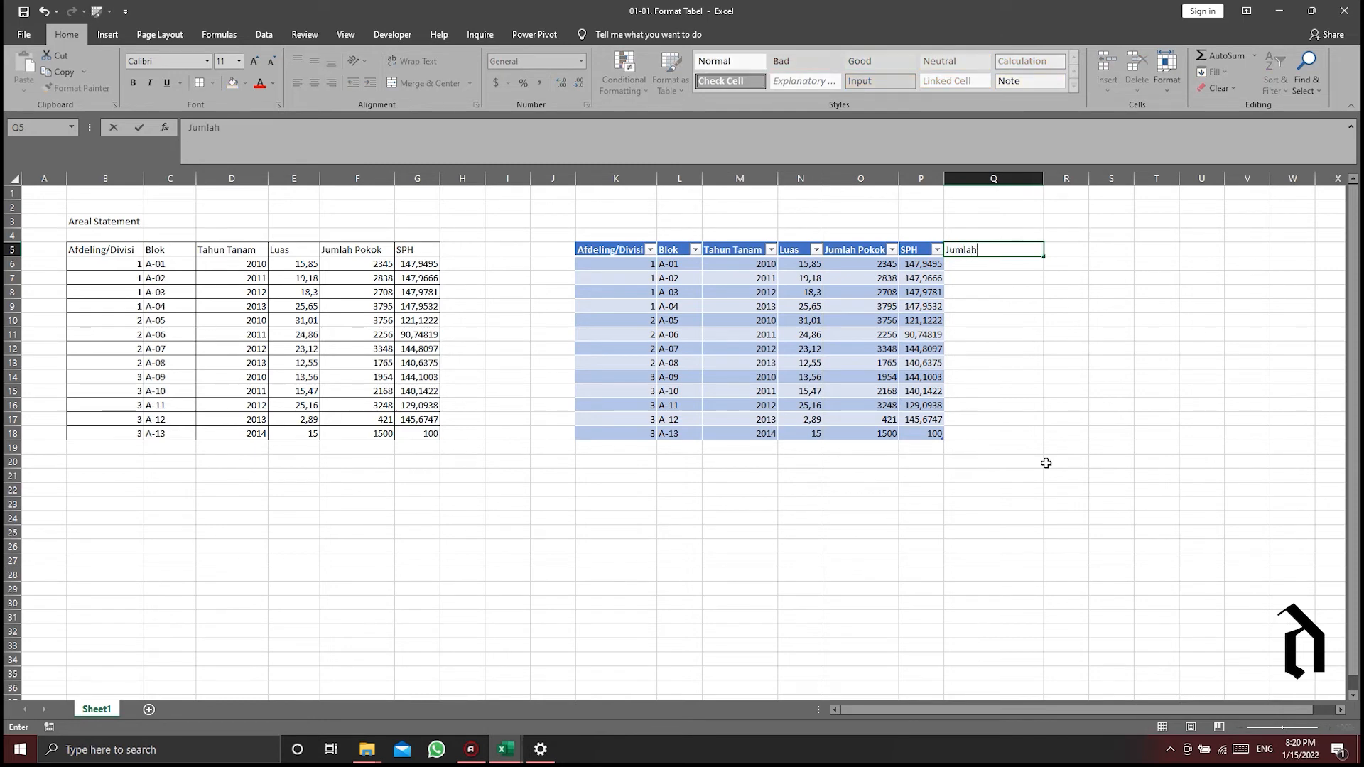
pyautogui.write(' Pokok Mati')
pyautogui.press('Return')
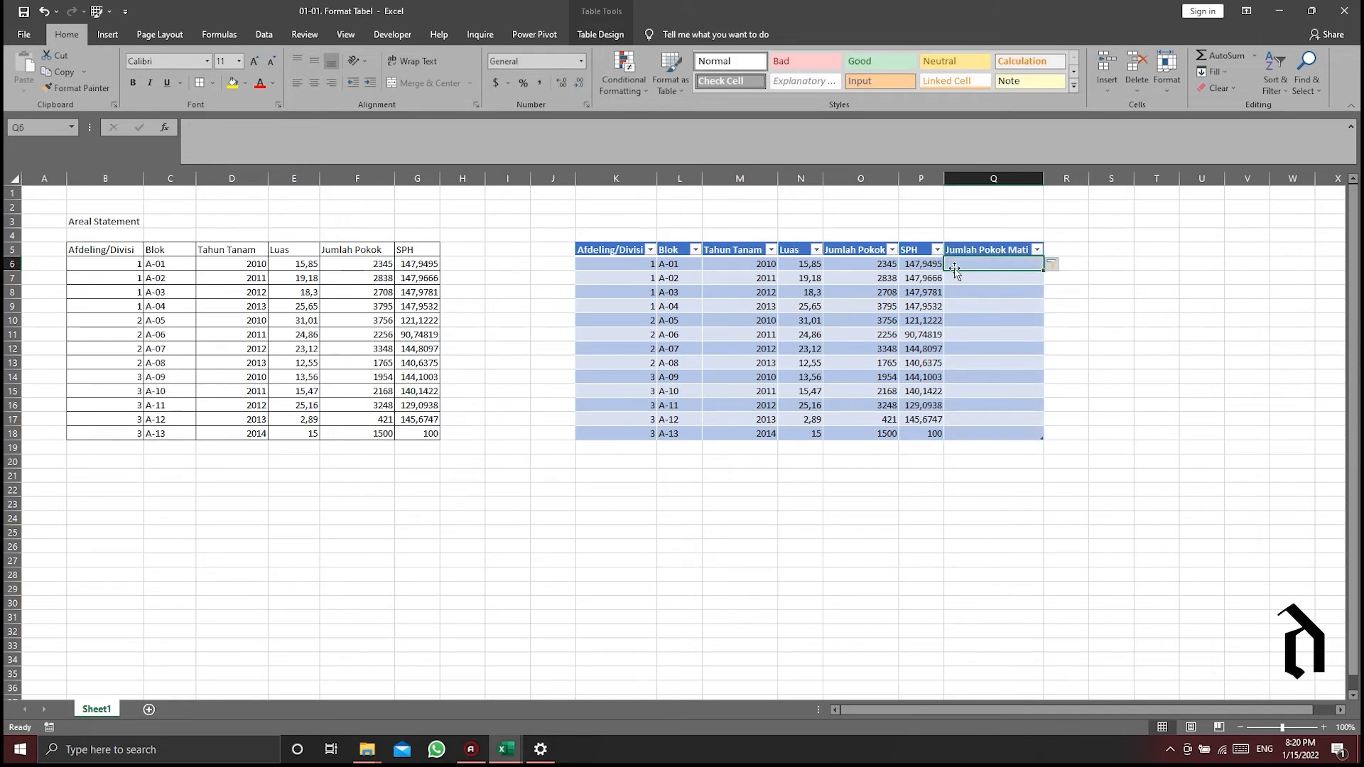
pyautogui.moveTo(972, 263); pyautogui.dragTo(969, 439)
# - Examine the sort and filter options of the table's Afdeling/Divisi, Blok, Tahun Tanam and Luas columns without applying any
pyautogui.click(650, 249)
pyautogui.click(695, 250)
pyautogui.click(695, 250)
pyautogui.click(771, 249)
pyautogui.click(771, 249)
pyautogui.click(816, 250)
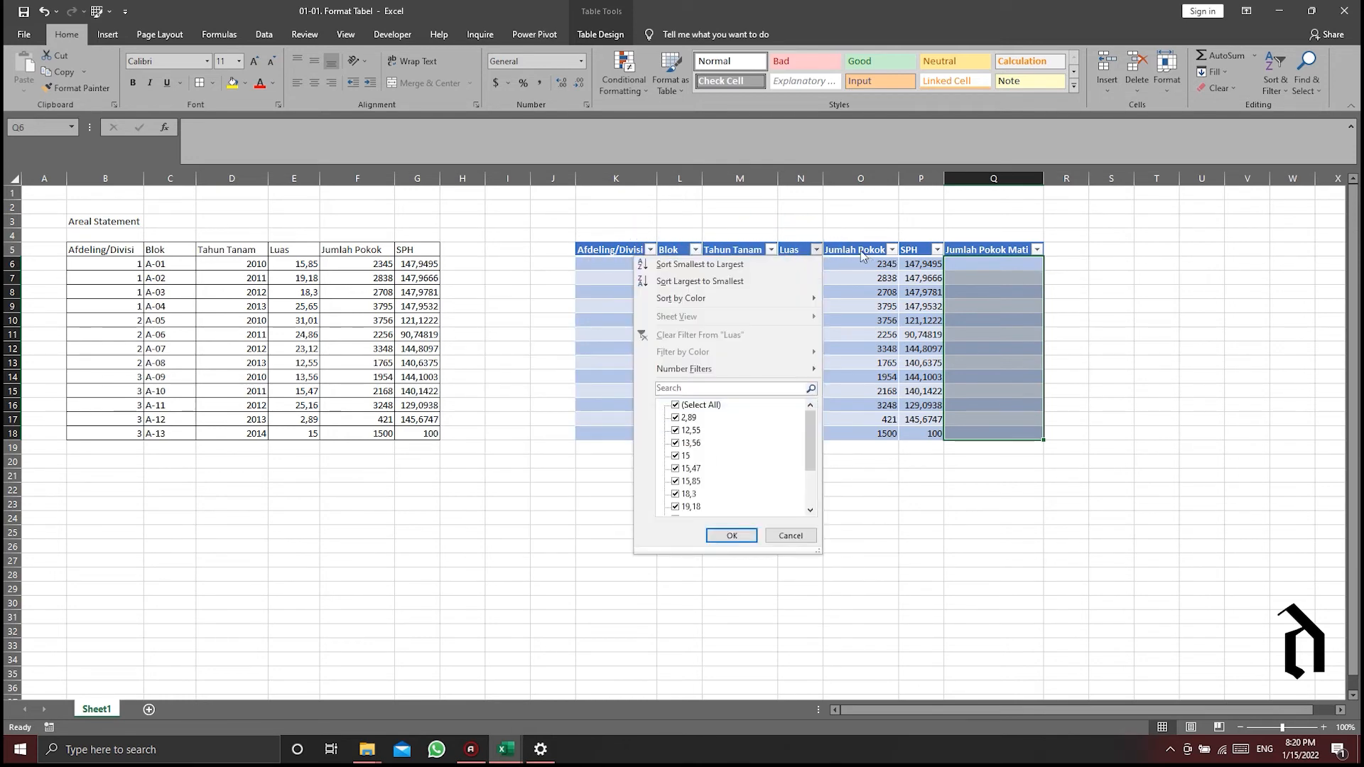
pyautogui.click(816, 250)
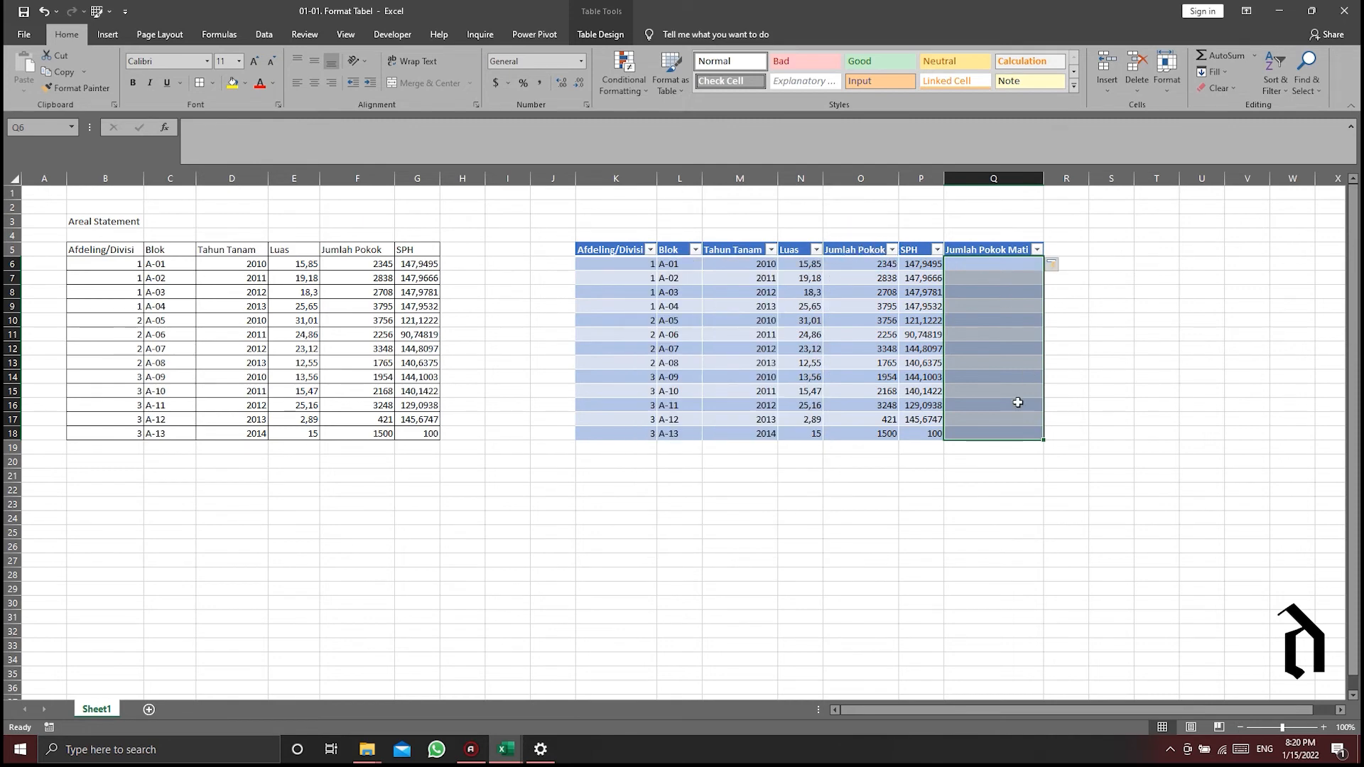
# - Compare the table with the plain range by selecting cells Q15, E8 and M11 in turn
pyautogui.click(987, 390)
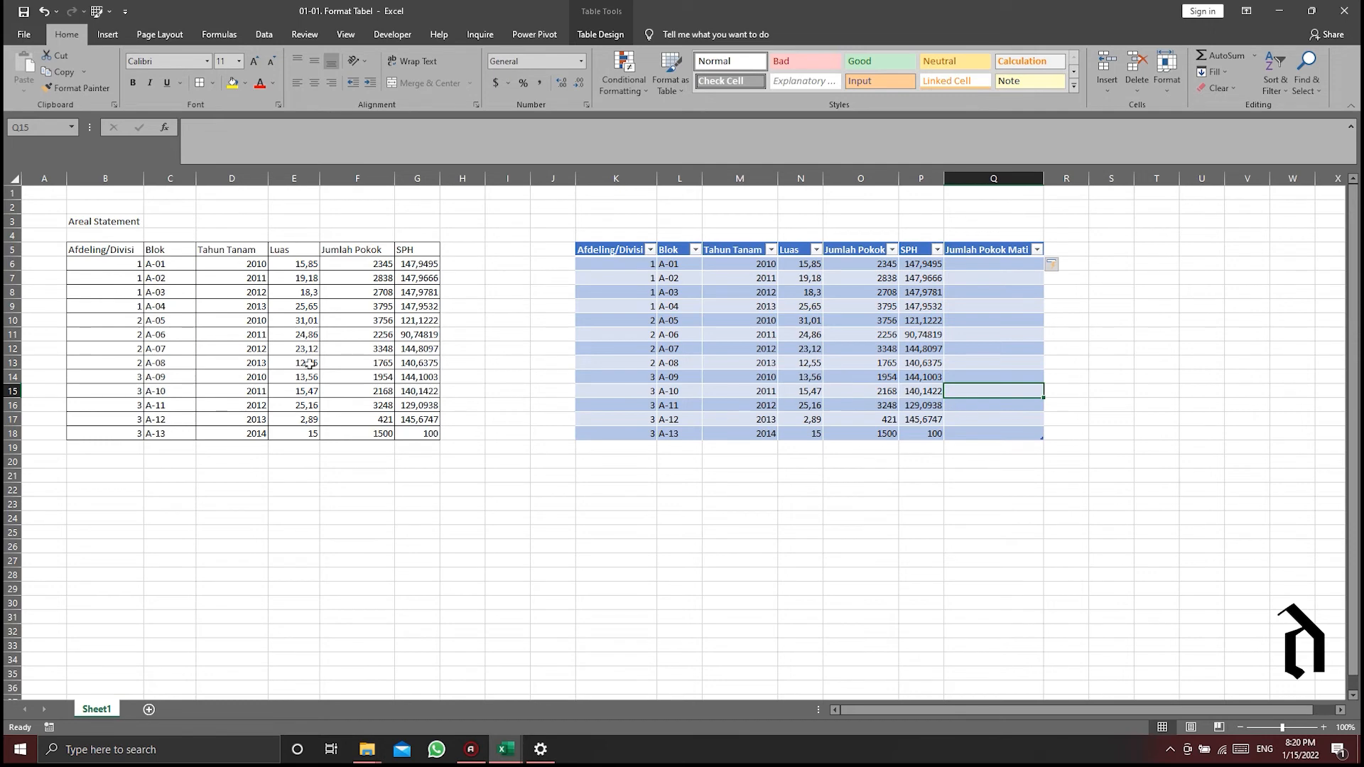
pyautogui.click(272, 292)
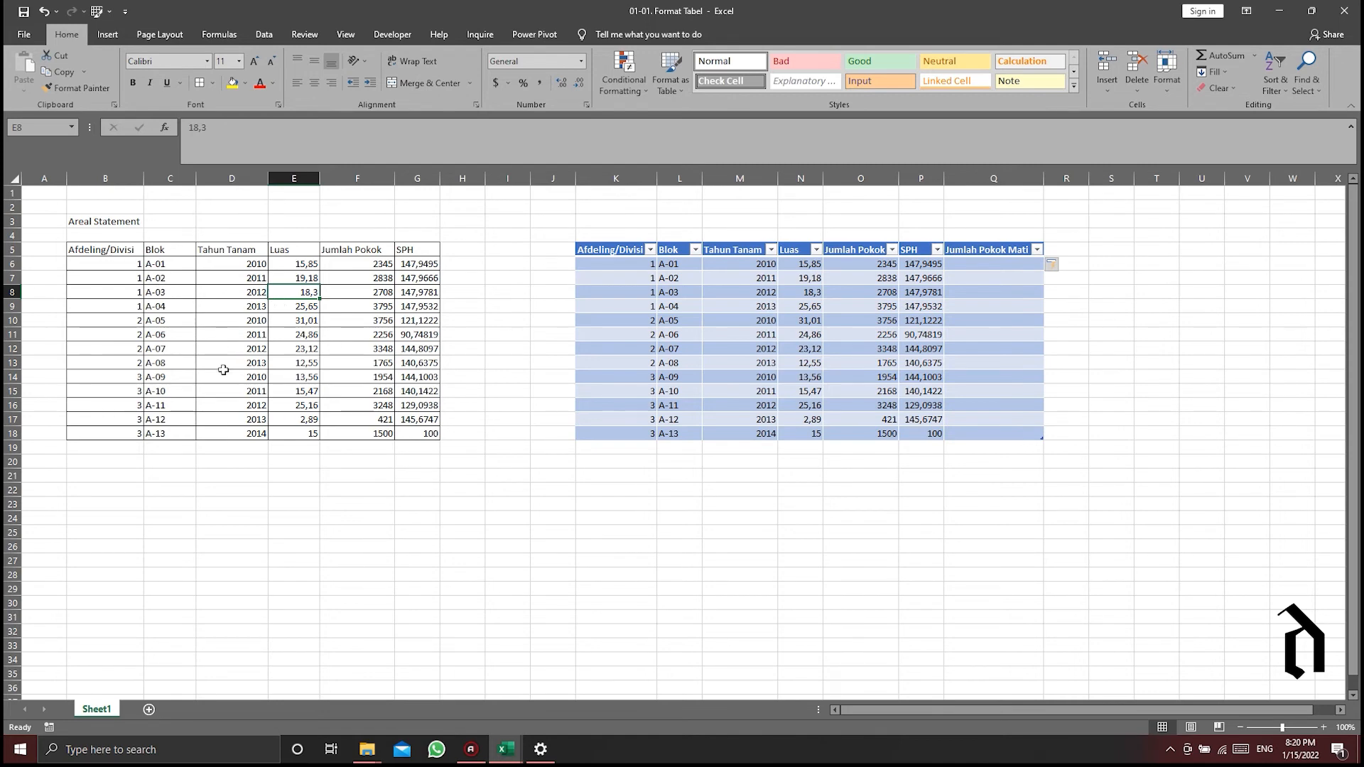
pyautogui.click(724, 336)
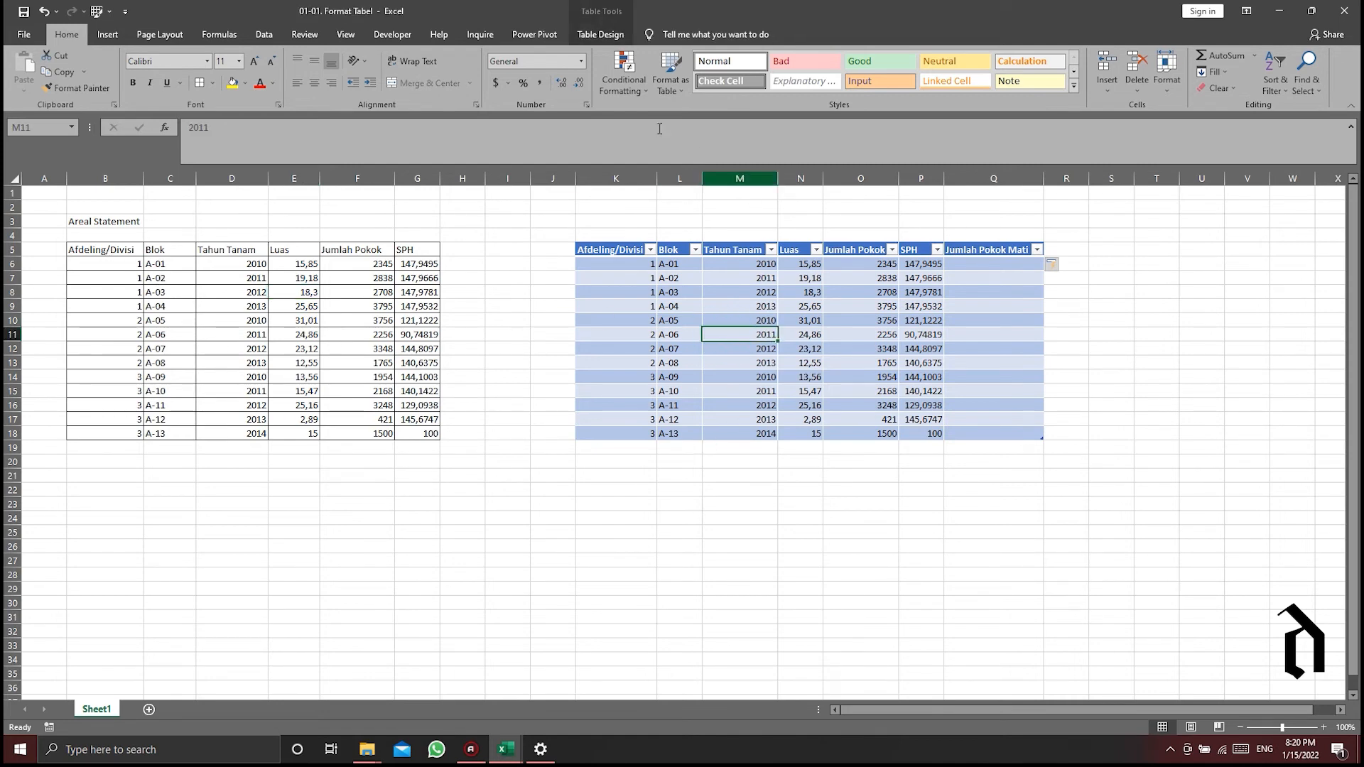
# - Try the black and orange table styles on the Areal Statement table, and return it to the blue style
pyautogui.click(600, 34)
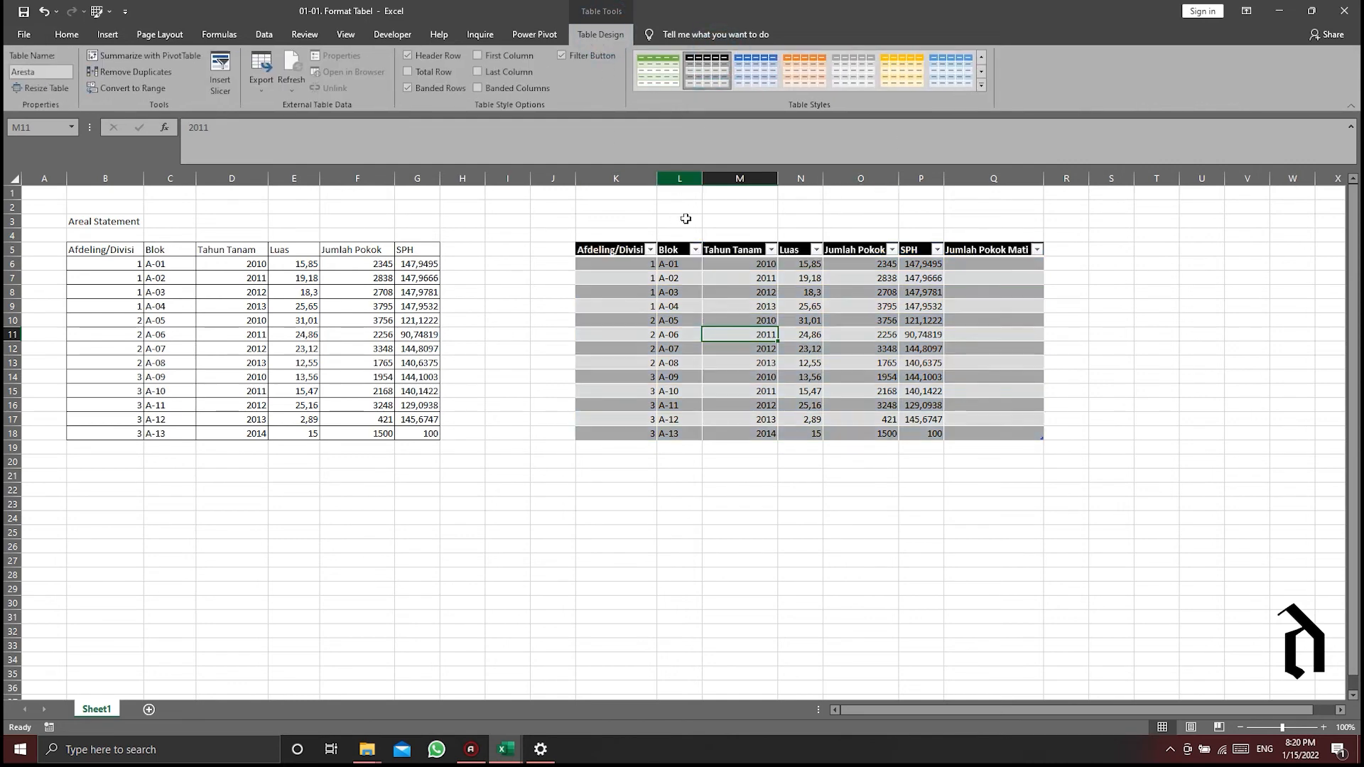
pyautogui.click(853, 70)
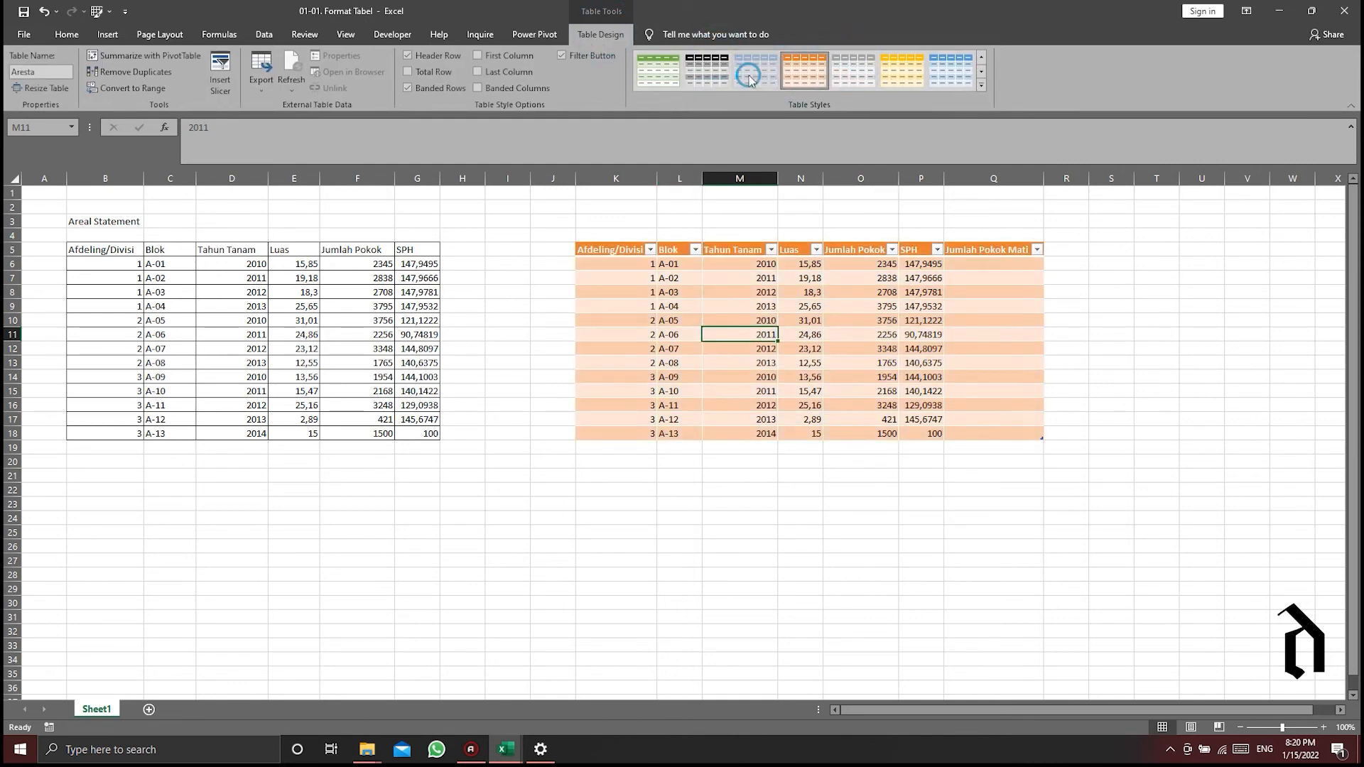
pyautogui.click(756, 69)
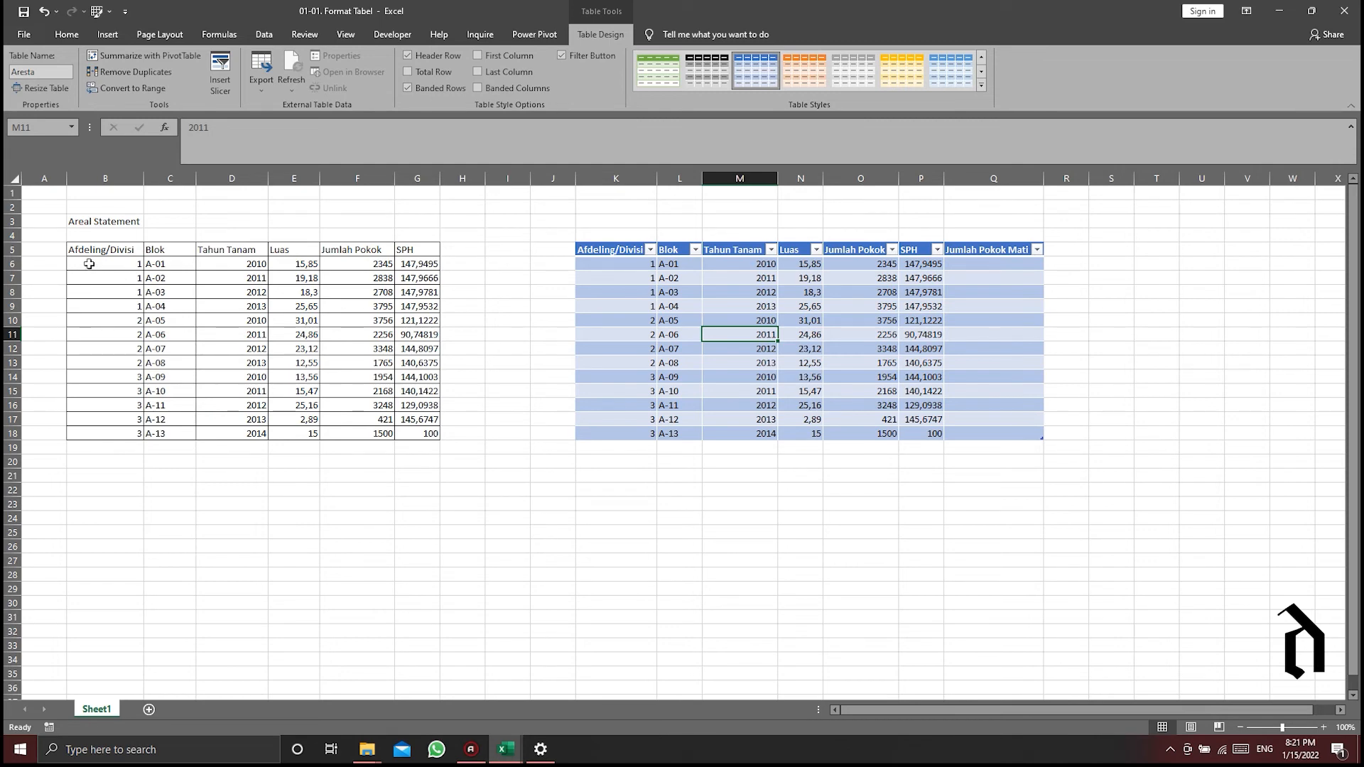
# - Examine the PivotTable source reference for the plain range B5:G18, including its headers, without creating a PivotTable
pyautogui.moveTo(87, 263); pyautogui.dragTo(408, 437)
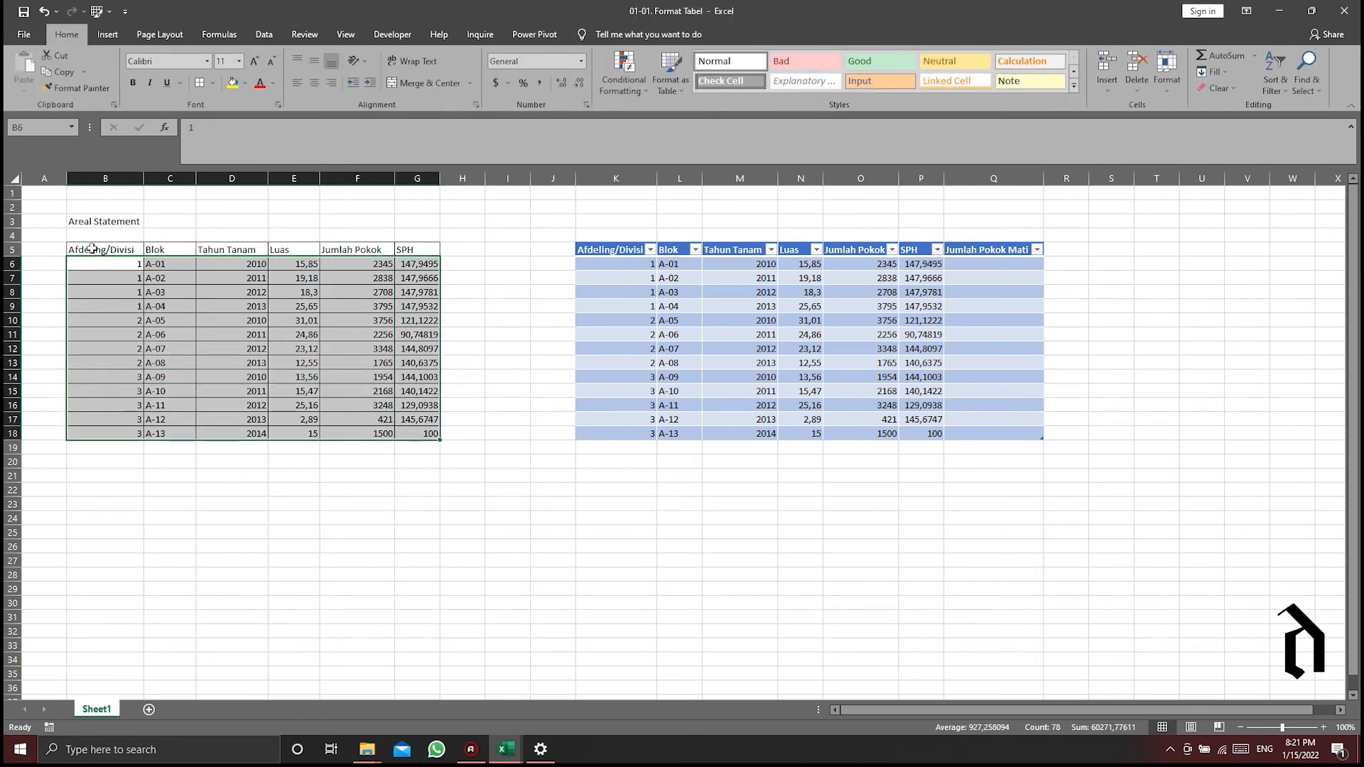
pyautogui.moveTo(85, 243); pyautogui.dragTo(417, 429)
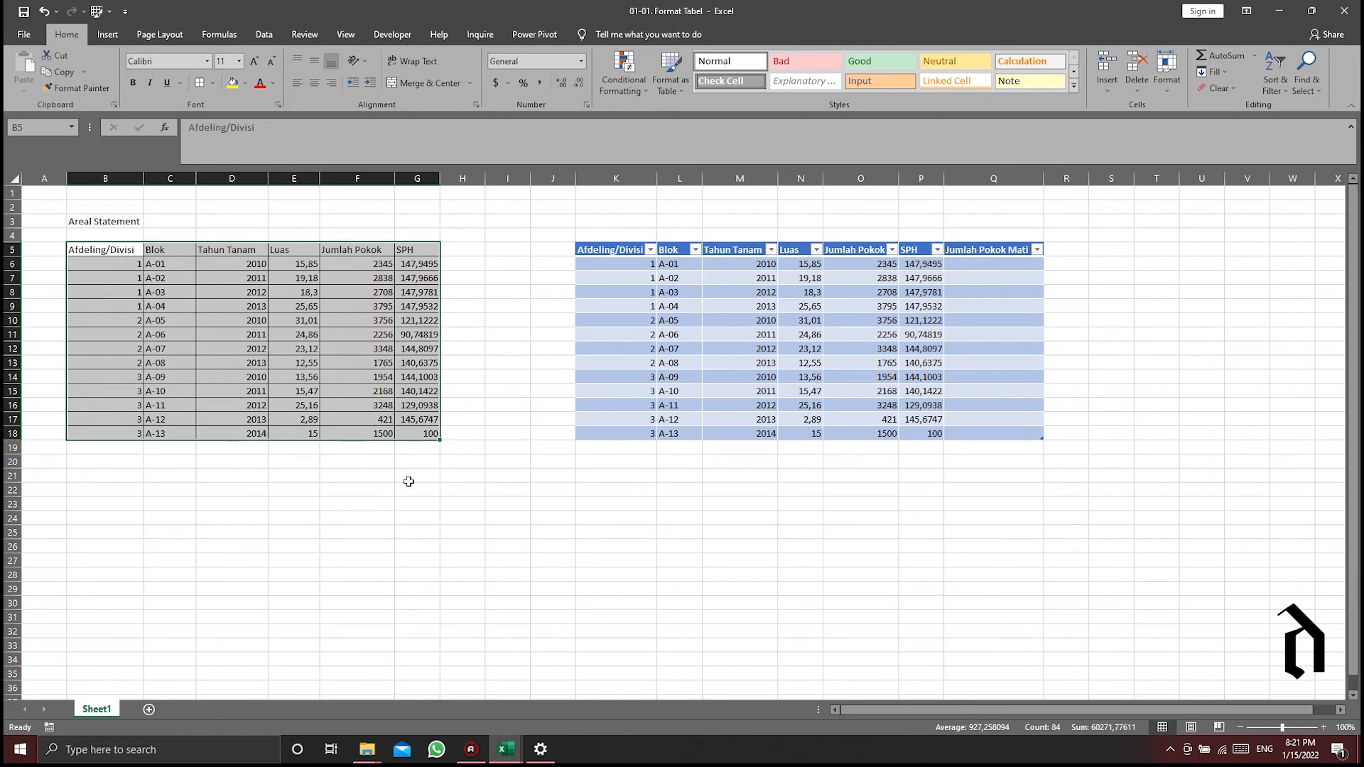
pyautogui.click(108, 34)
pyautogui.click(35, 89)
pyautogui.click(43, 107)
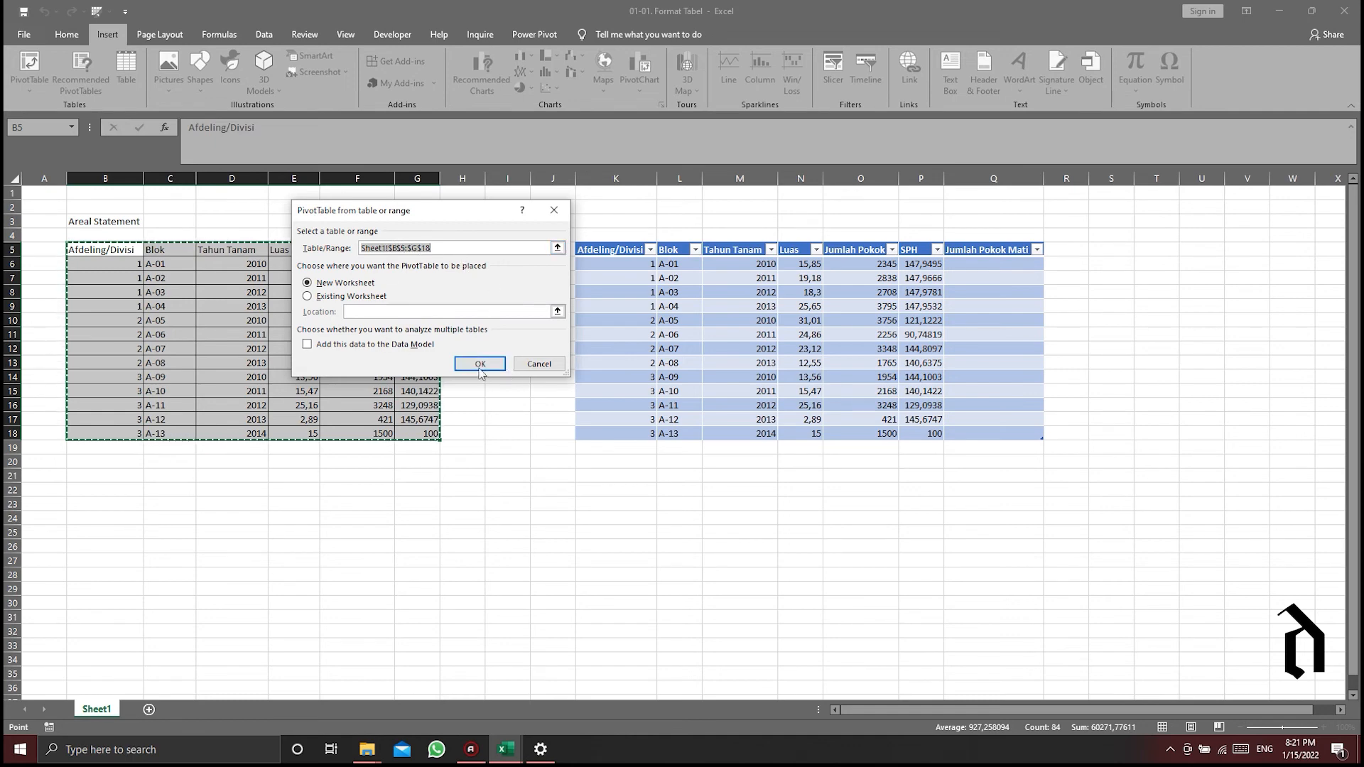
pyautogui.click(540, 364)
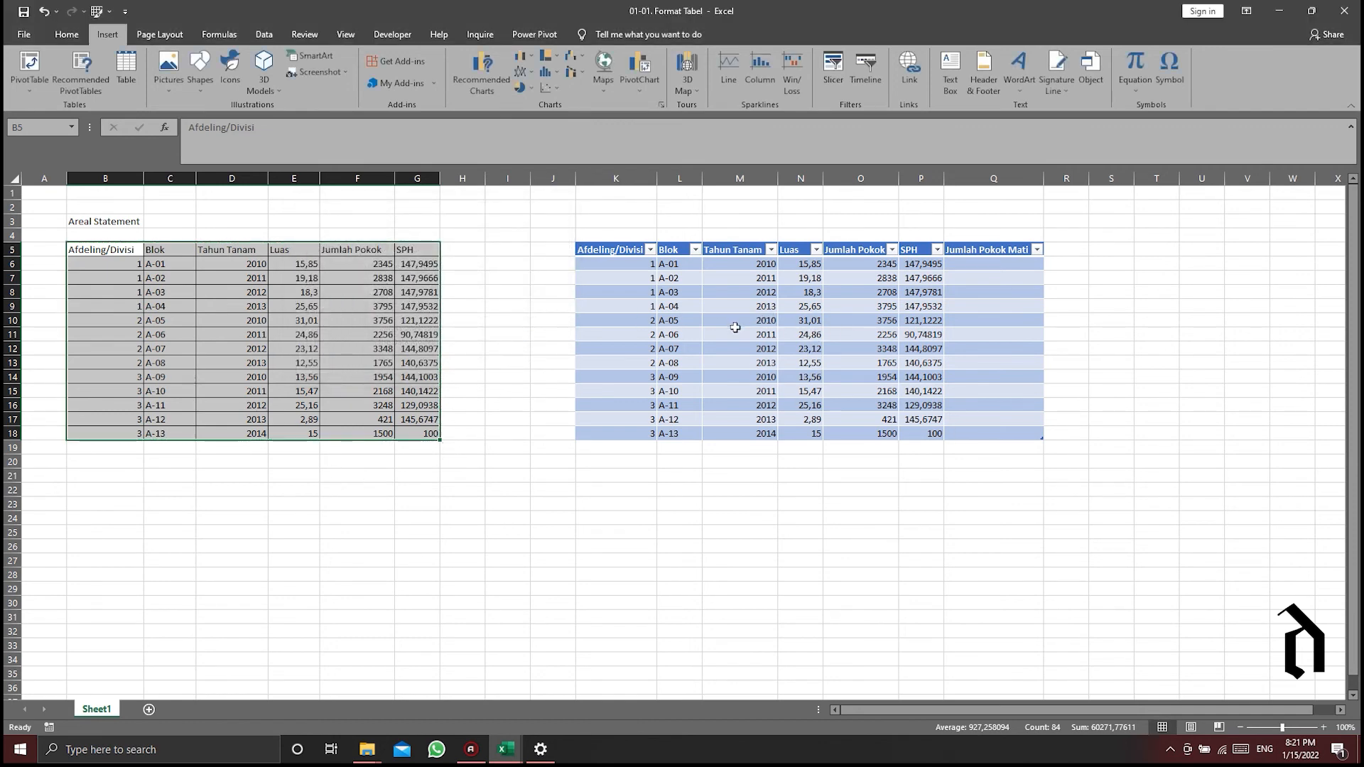
# - Examine the PivotTable source reference from a cell inside the Excel table, without creating a PivotTable
pyautogui.click(734, 304)
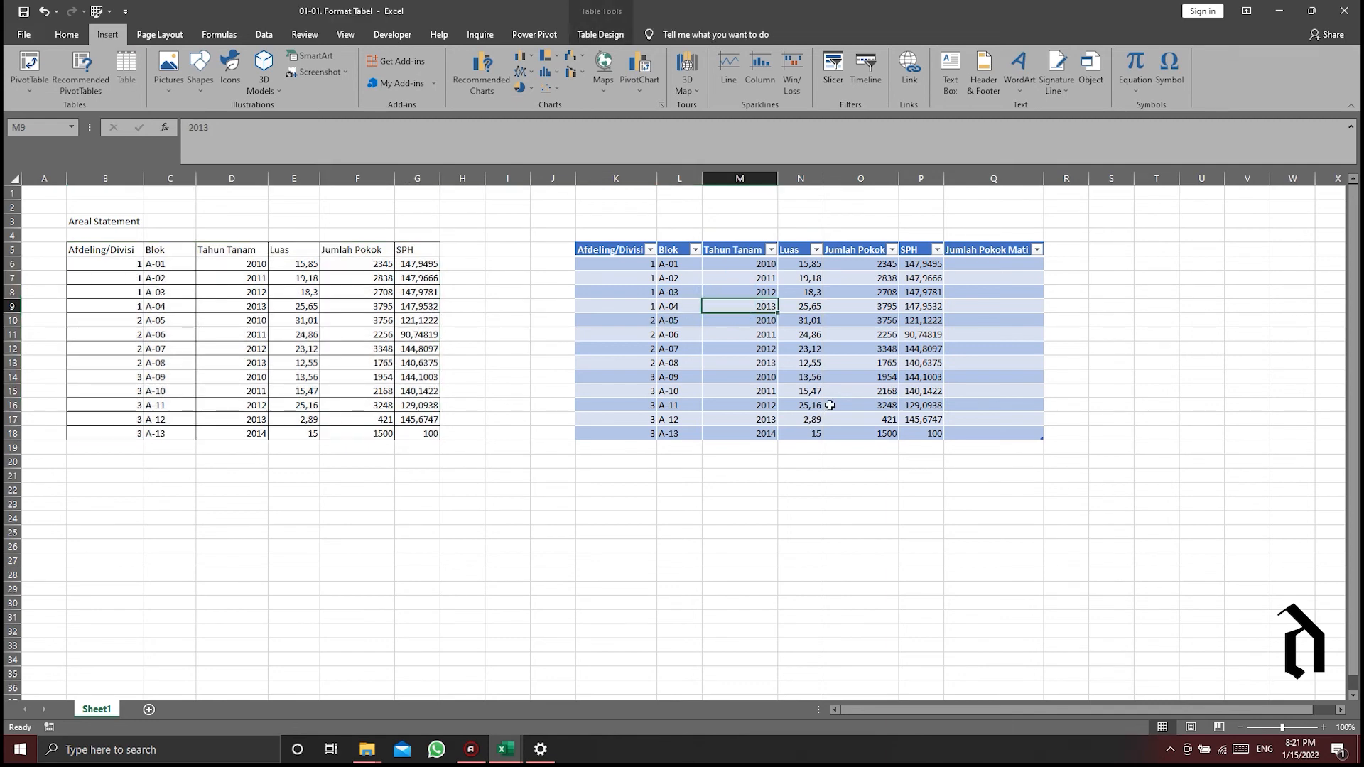
pyautogui.click(30, 95)
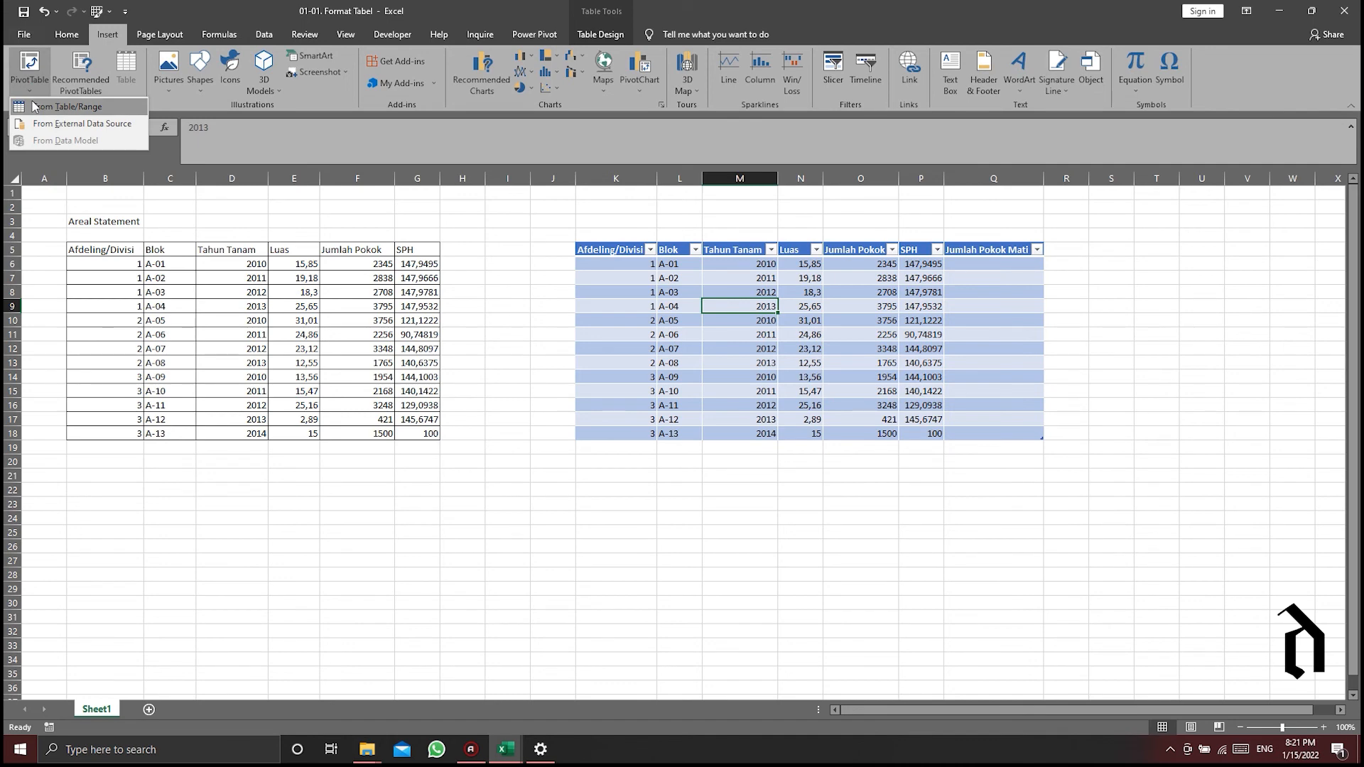
pyautogui.click(36, 108)
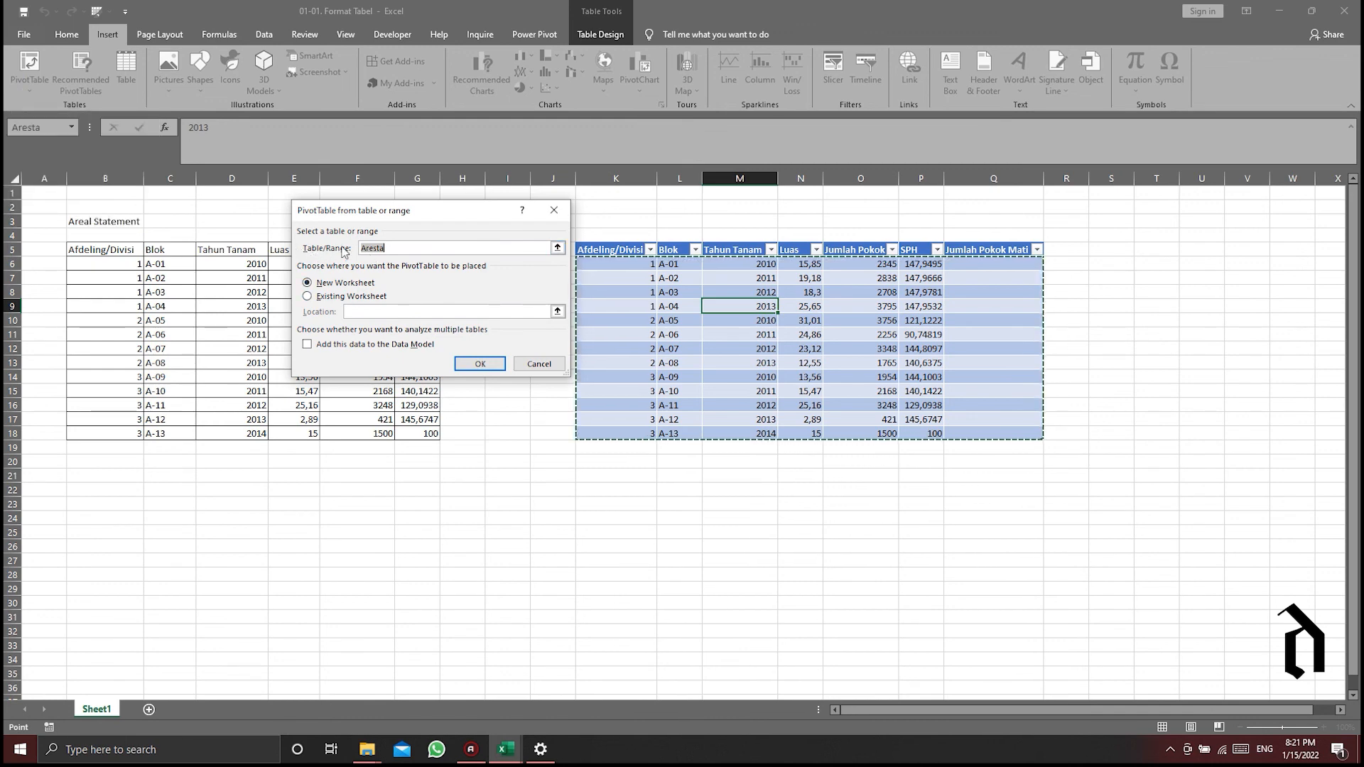
pyautogui.click(400, 246)
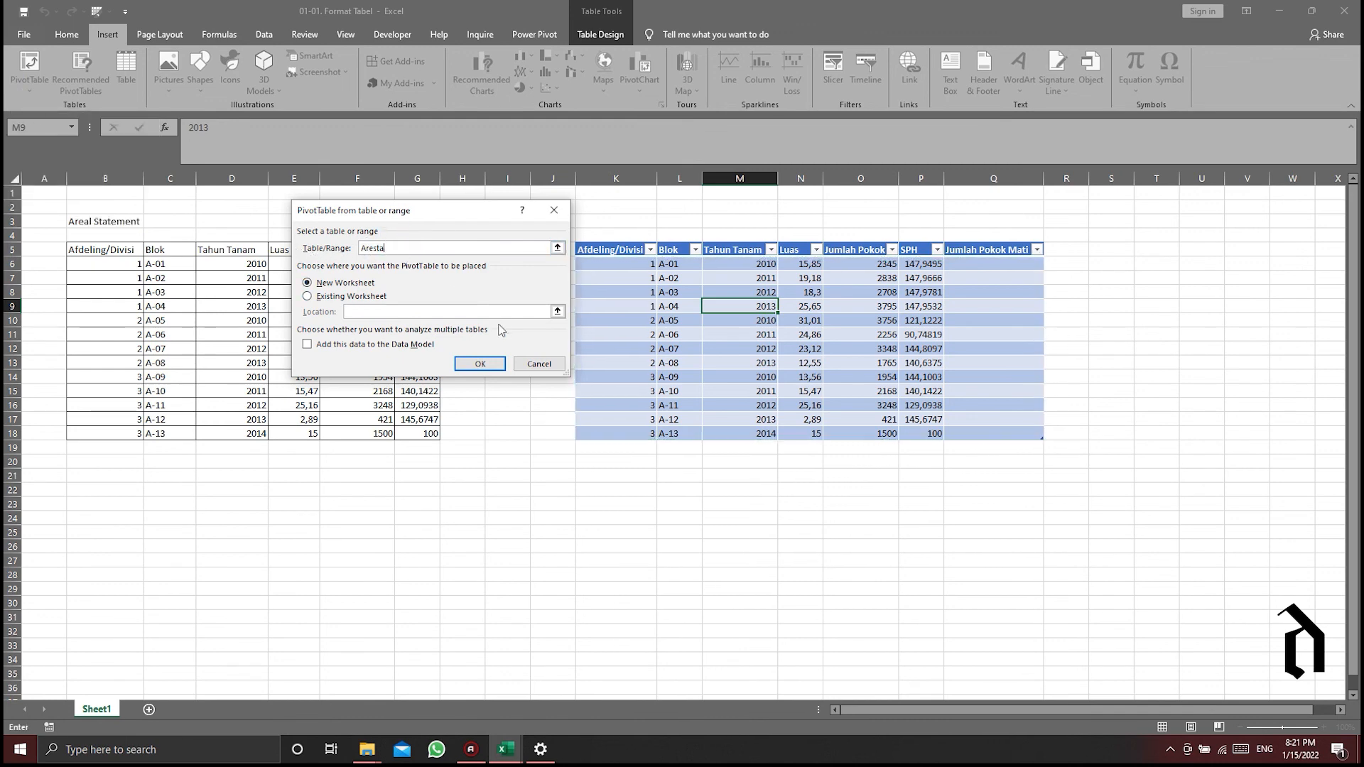
pyautogui.click(539, 364)
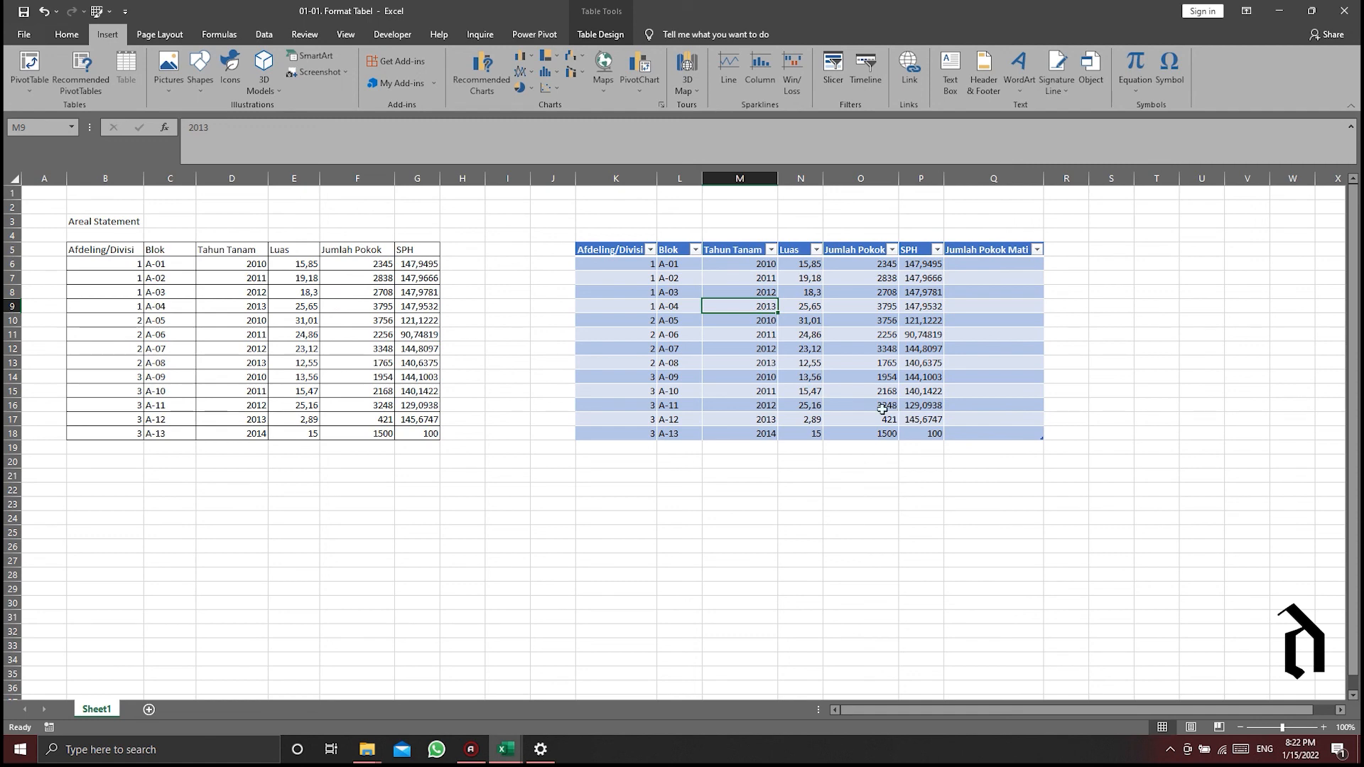
# - Delete the A-13 row from the Excel table
pyautogui.click(888, 309)
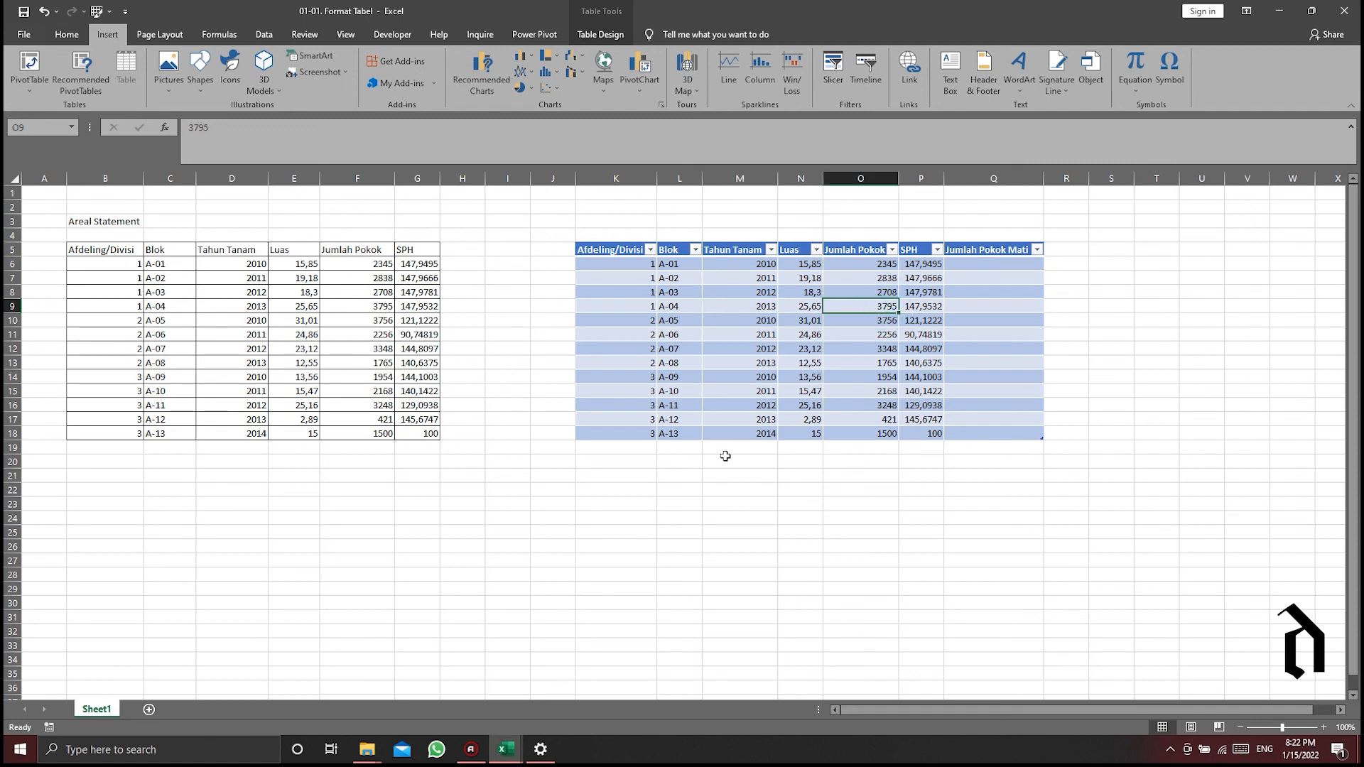
pyautogui.click(581, 432)
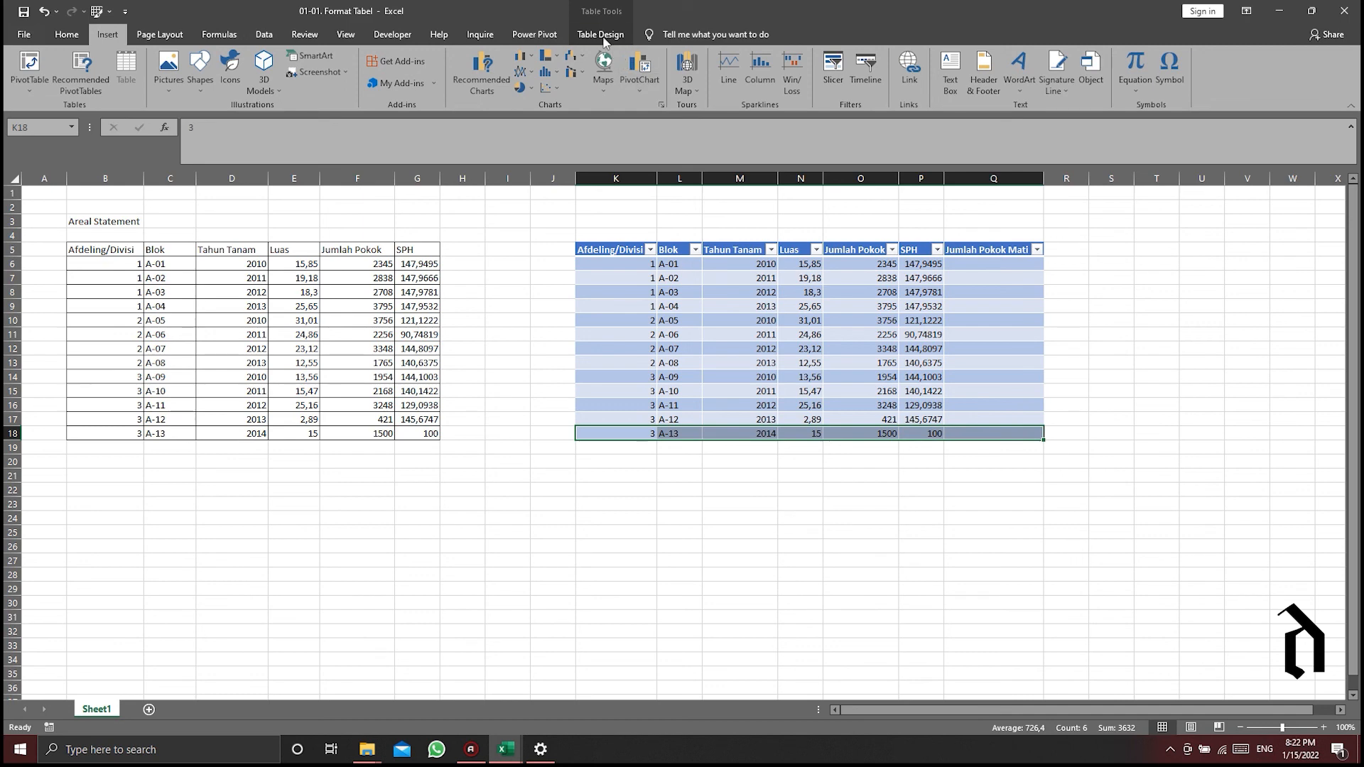
pyautogui.click(66, 34)
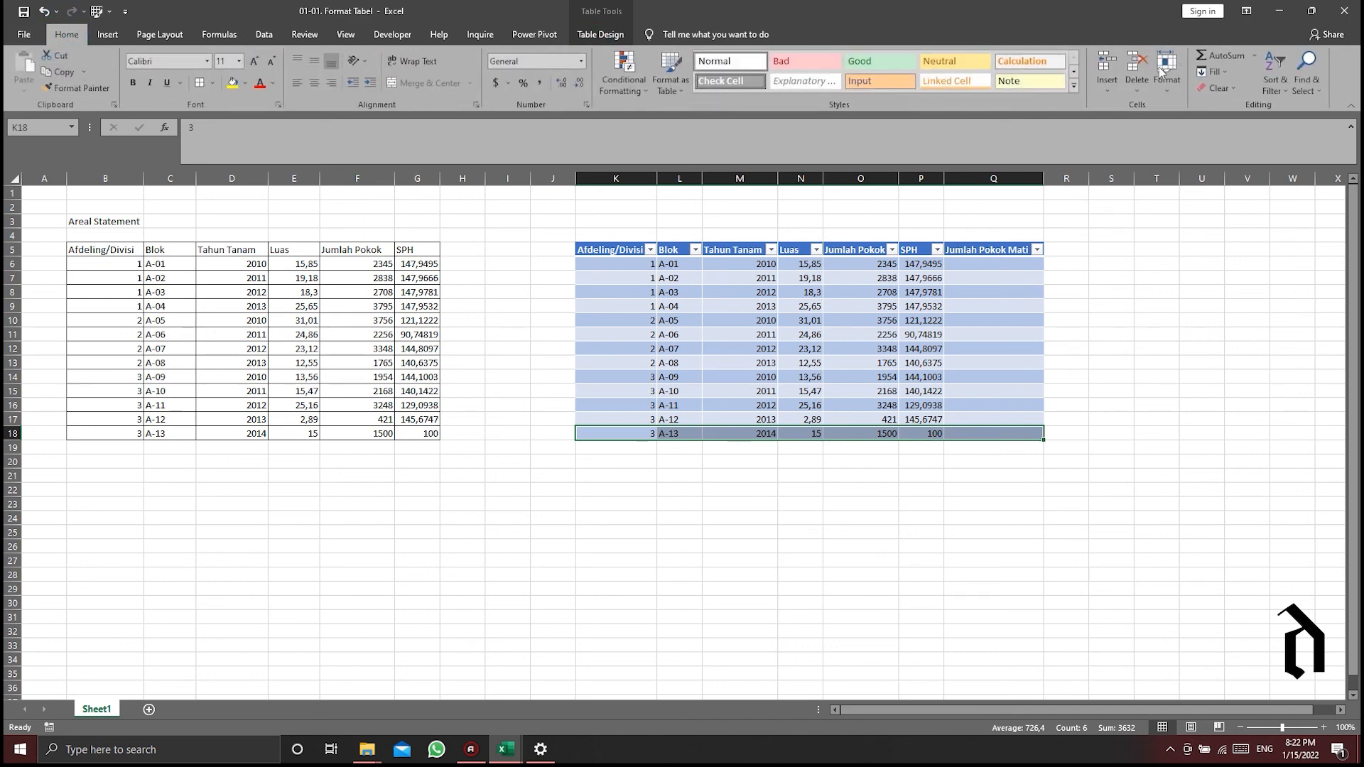
pyautogui.click(1137, 66)
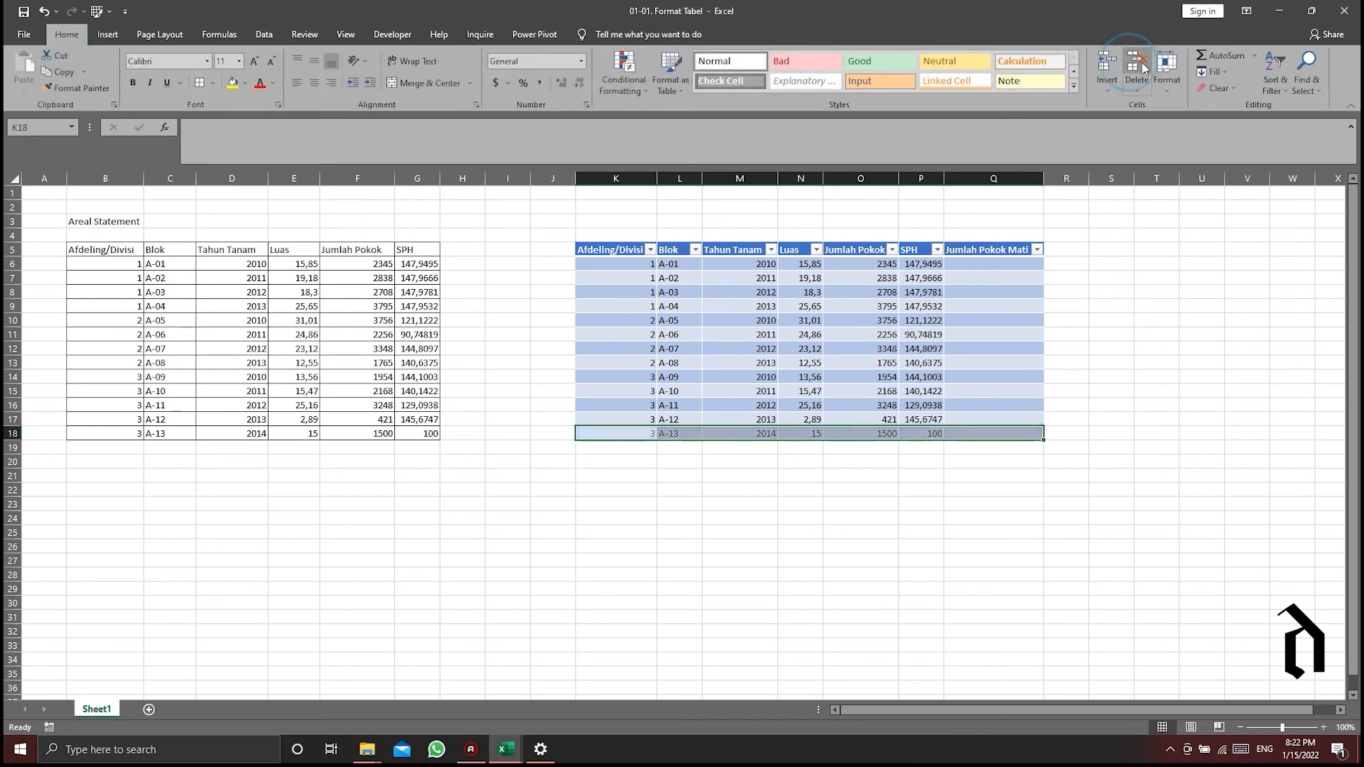
pyautogui.click(668, 516)
# - Delete the A-13 row cells B18:G18 from the plain range, and select cell M11 in the Excel table
pyautogui.moveTo(96, 433); pyautogui.dragTo(428, 434)
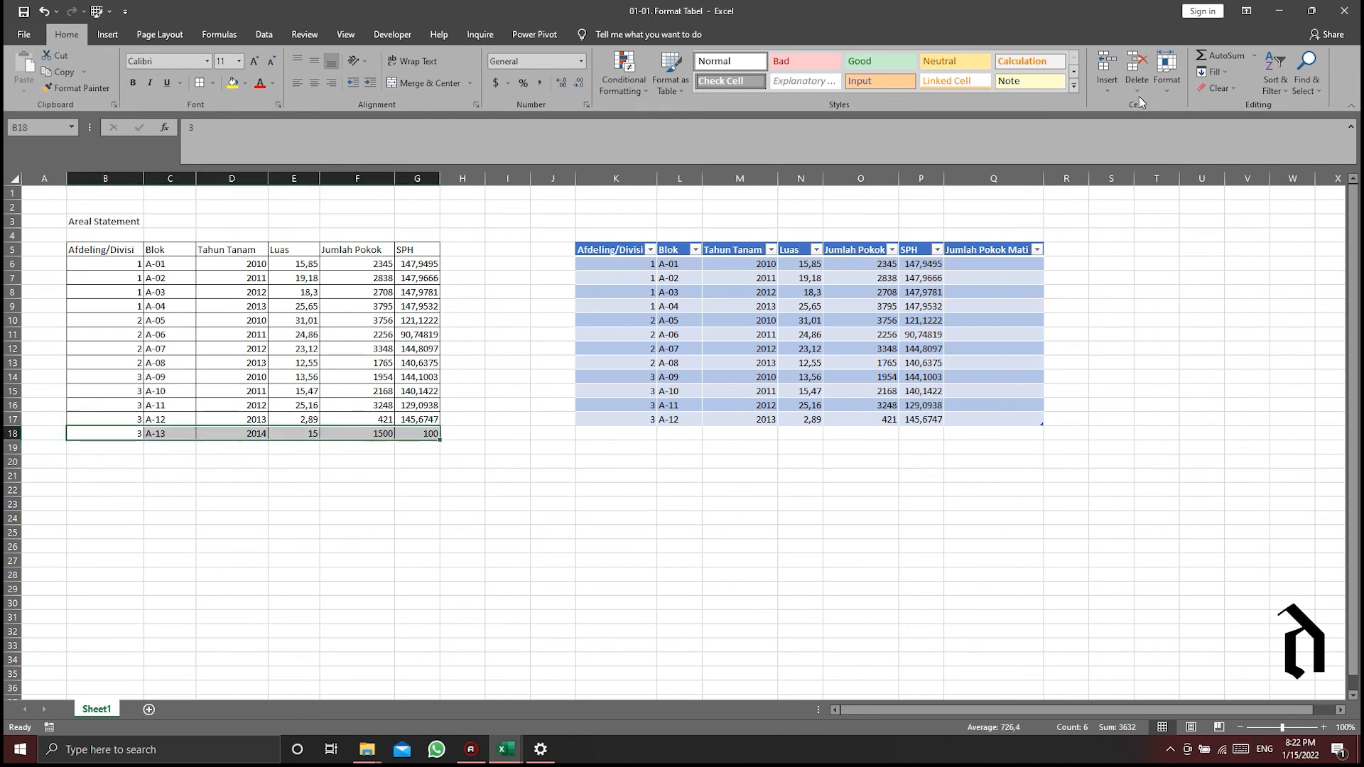
pyautogui.click(1137, 69)
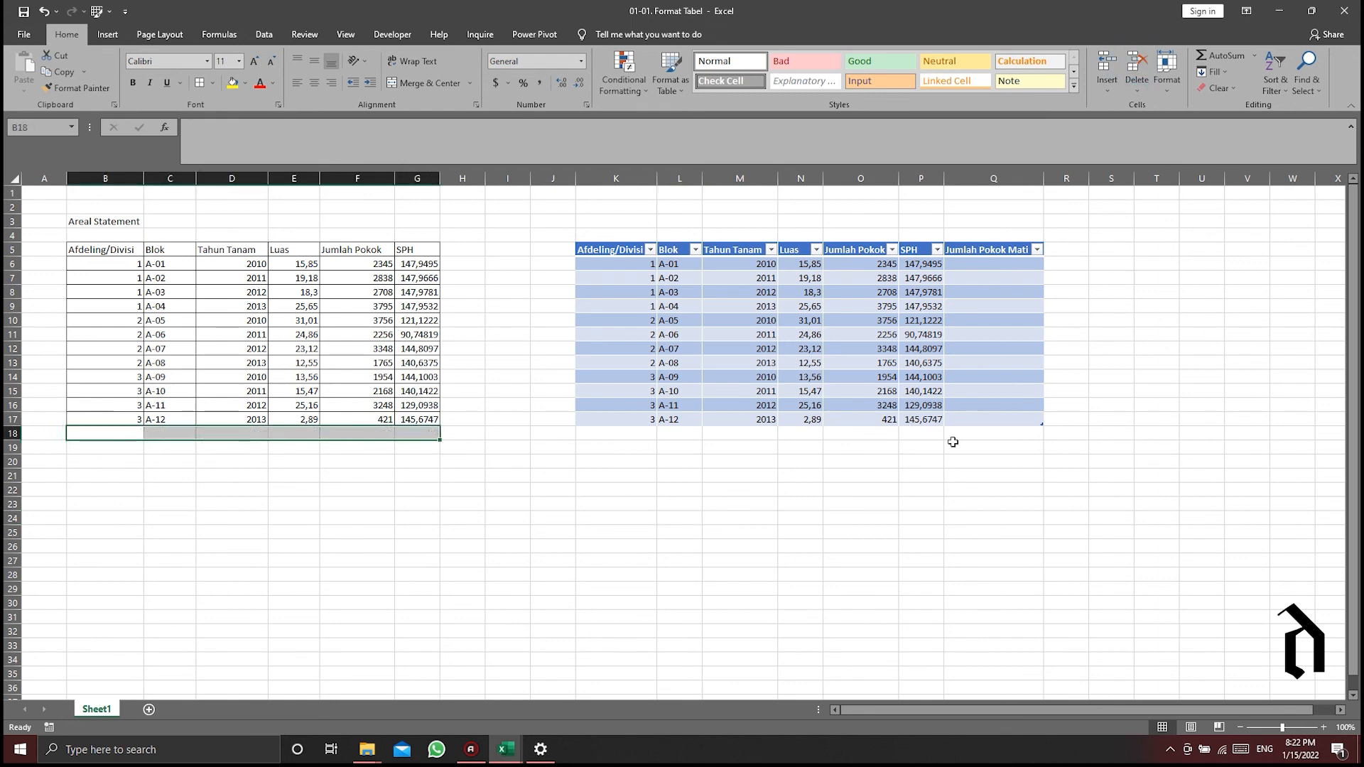
pyautogui.click(624, 434)
pyautogui.click(748, 333)
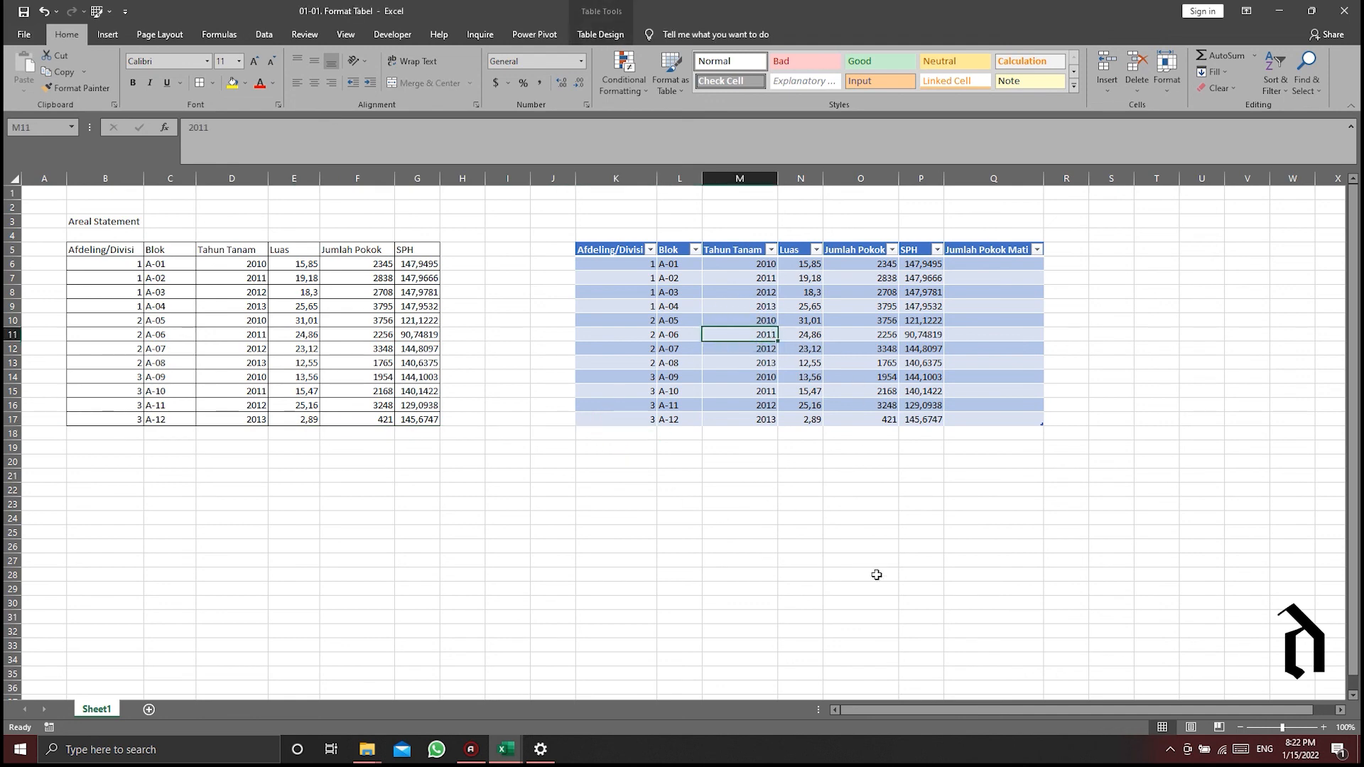